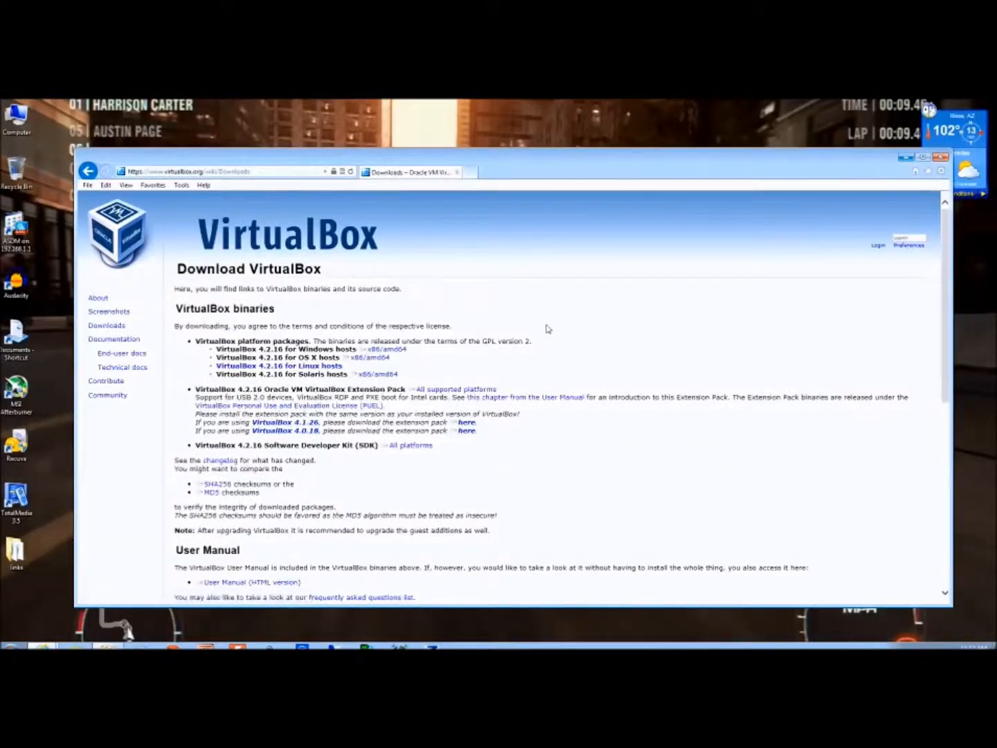
Step: Download the VirtualBox 4.2.16 installer for Windows hosts and the Extension Pack for all supported platforms, and minimize the browser
click(402, 351)
click(493, 344)
click(451, 392)
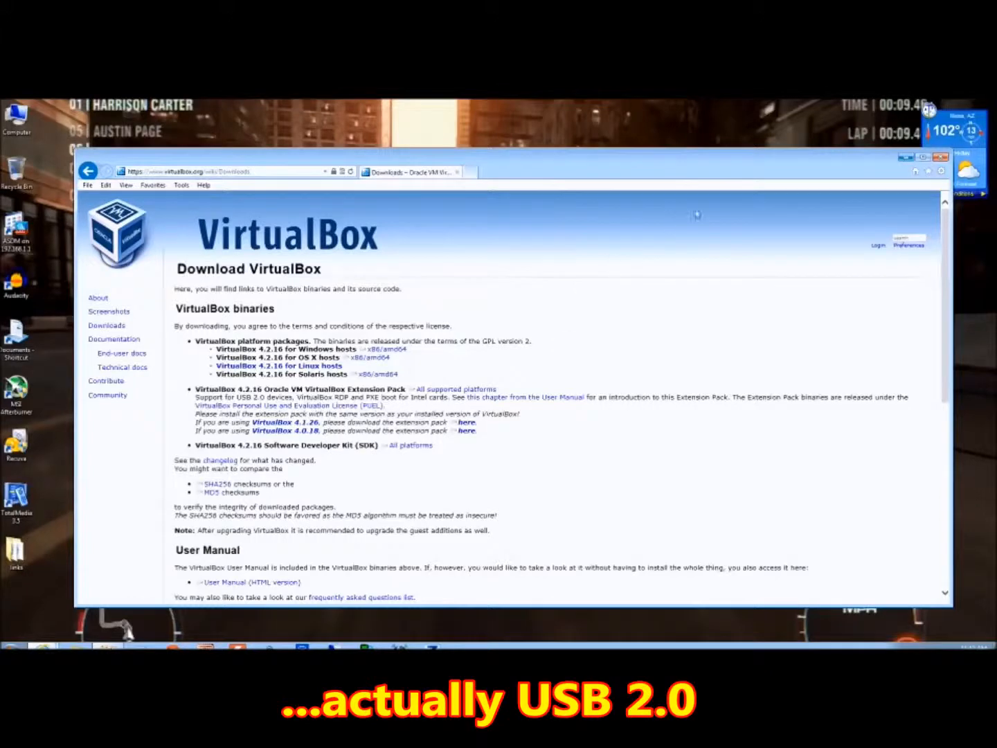
click(902, 159)
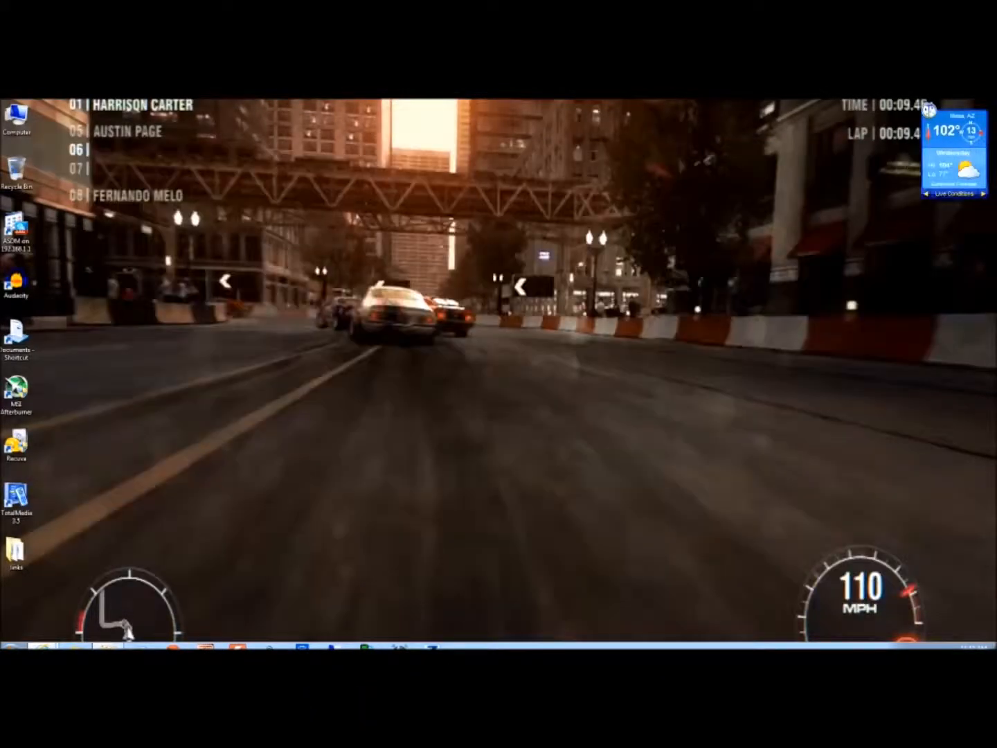
Step: Run the downloaded VirtualBox installer from the downloads list and continue past the setup wizard's welcome page
drag(996, 230, 454, 261)
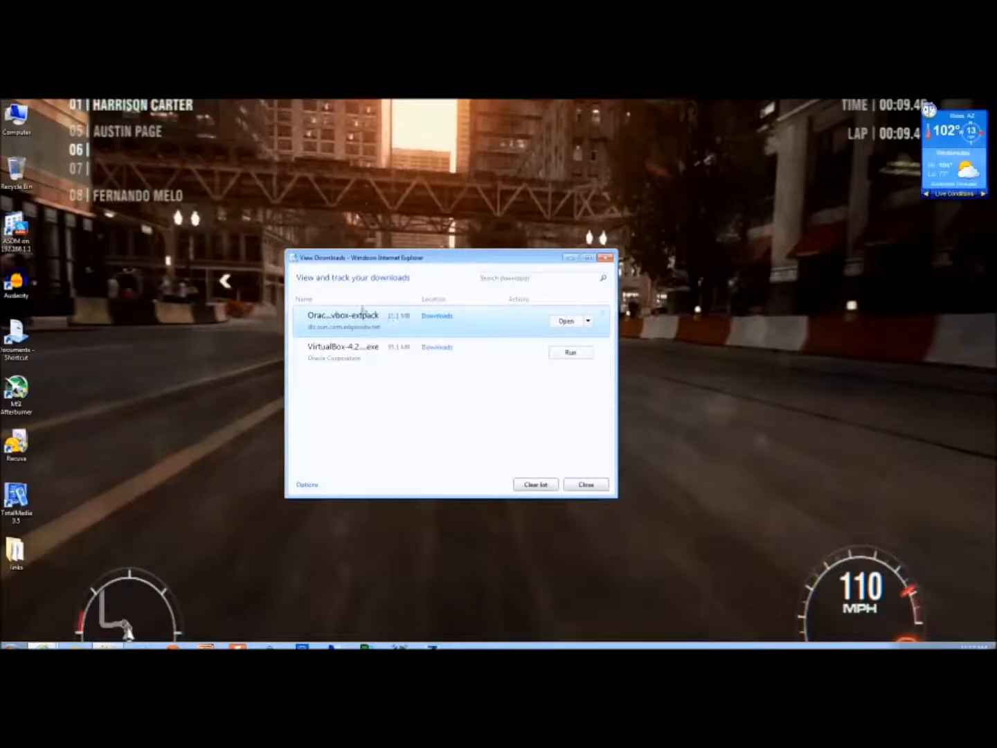
click(569, 354)
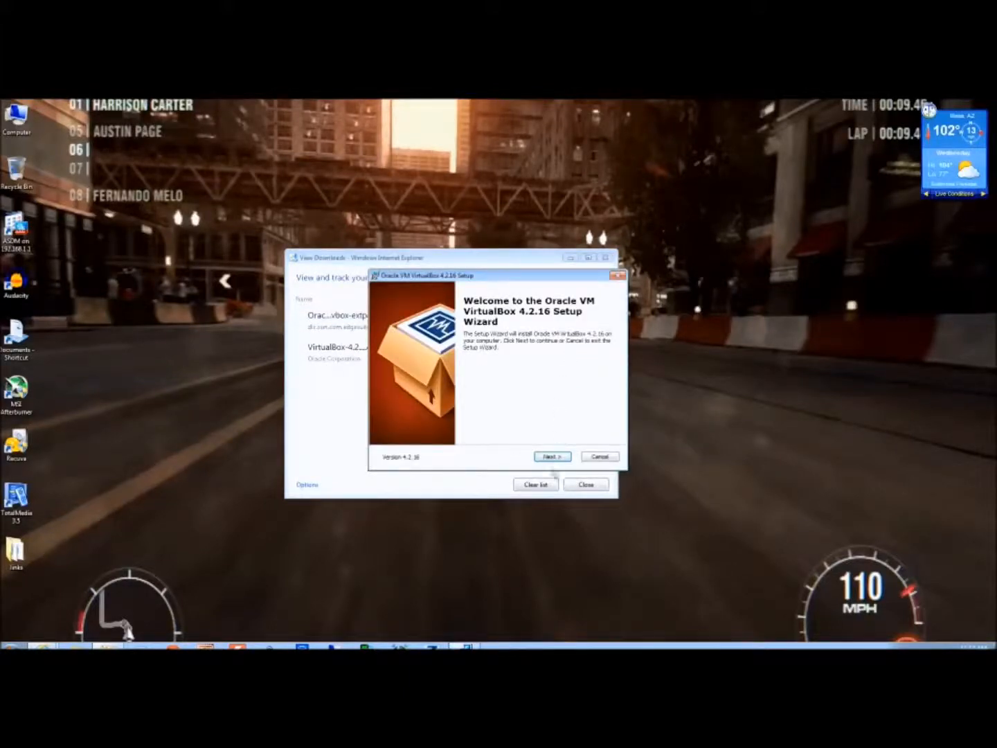
click(558, 458)
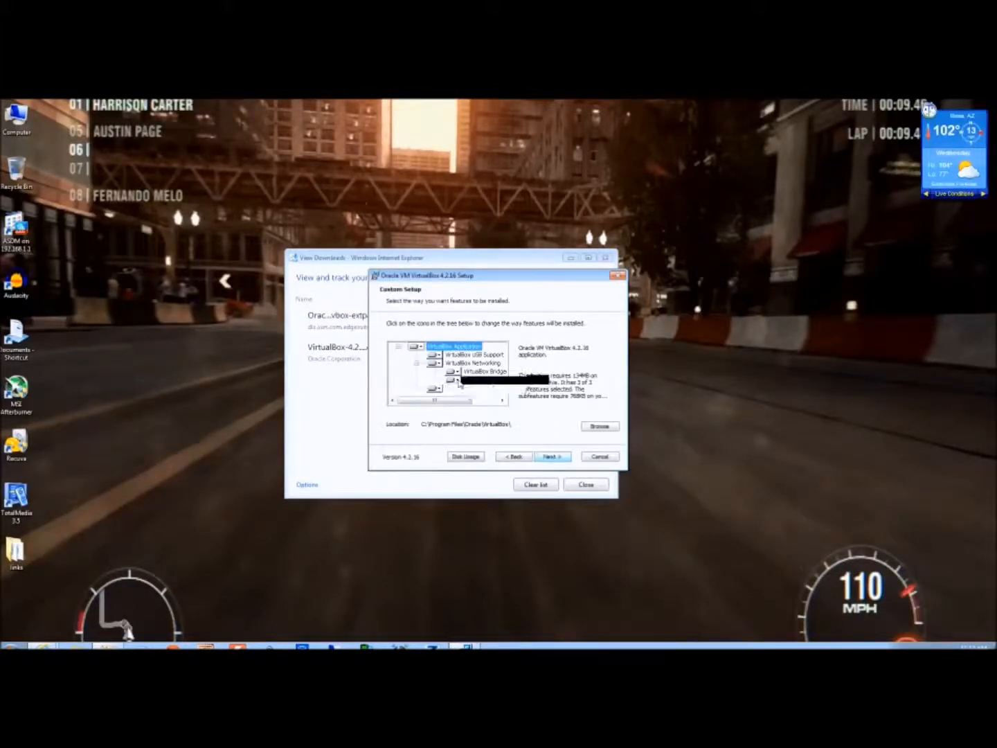
Step: Review the USB, networking and Python features in the custom setup and accept the default selection and install location
drag(463, 401, 439, 401)
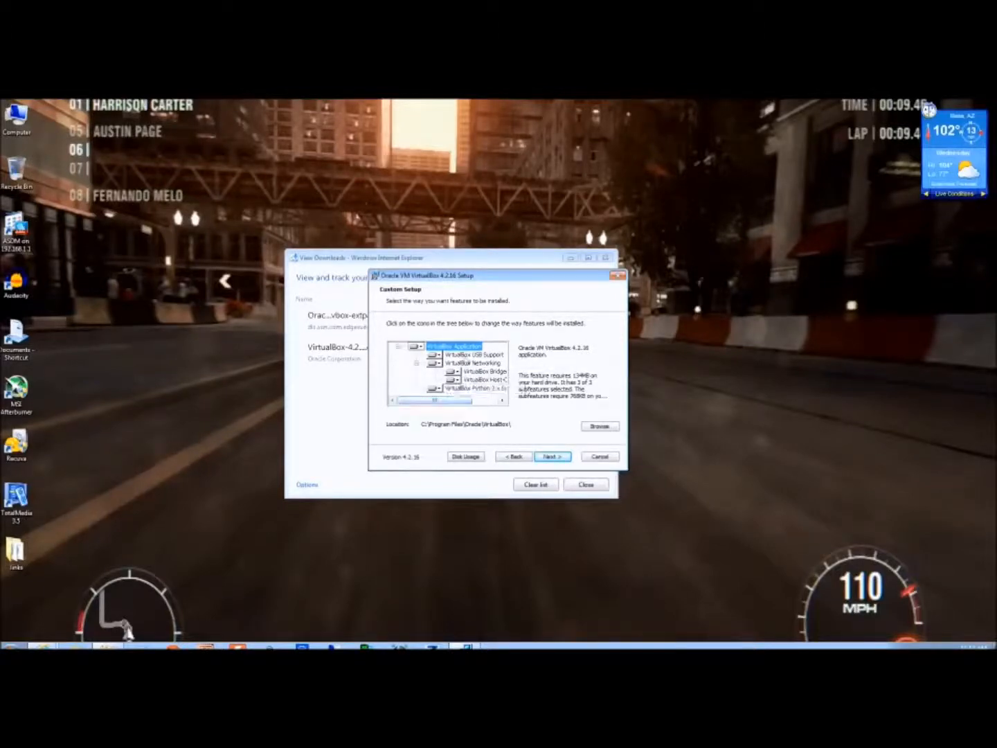
click(462, 356)
double_click(465, 363)
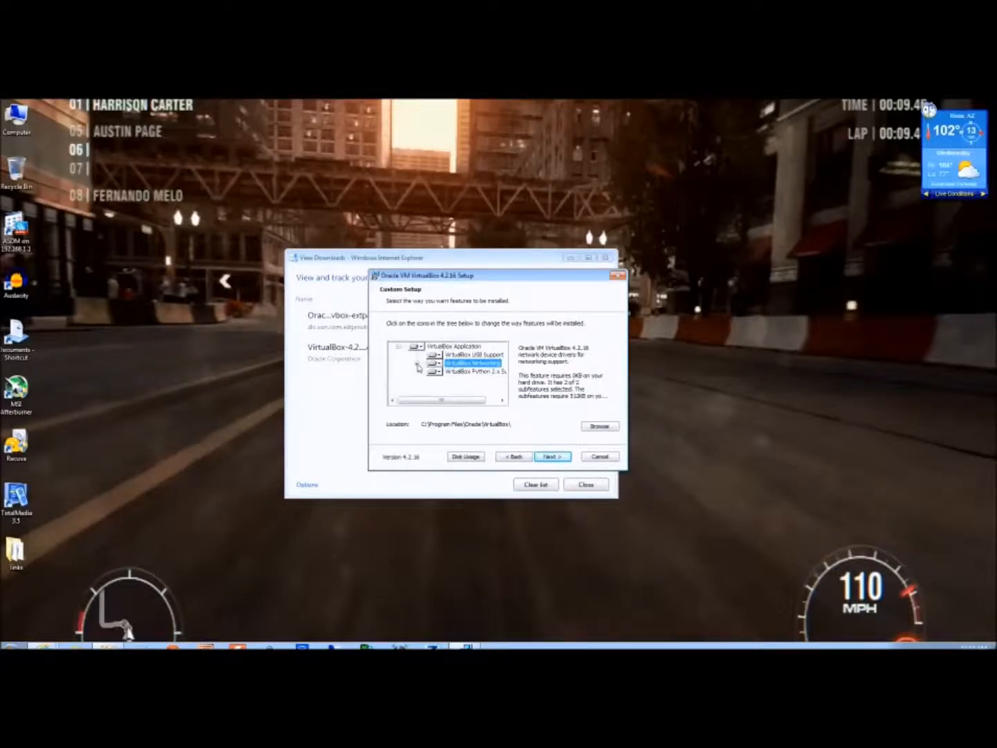
click(416, 362)
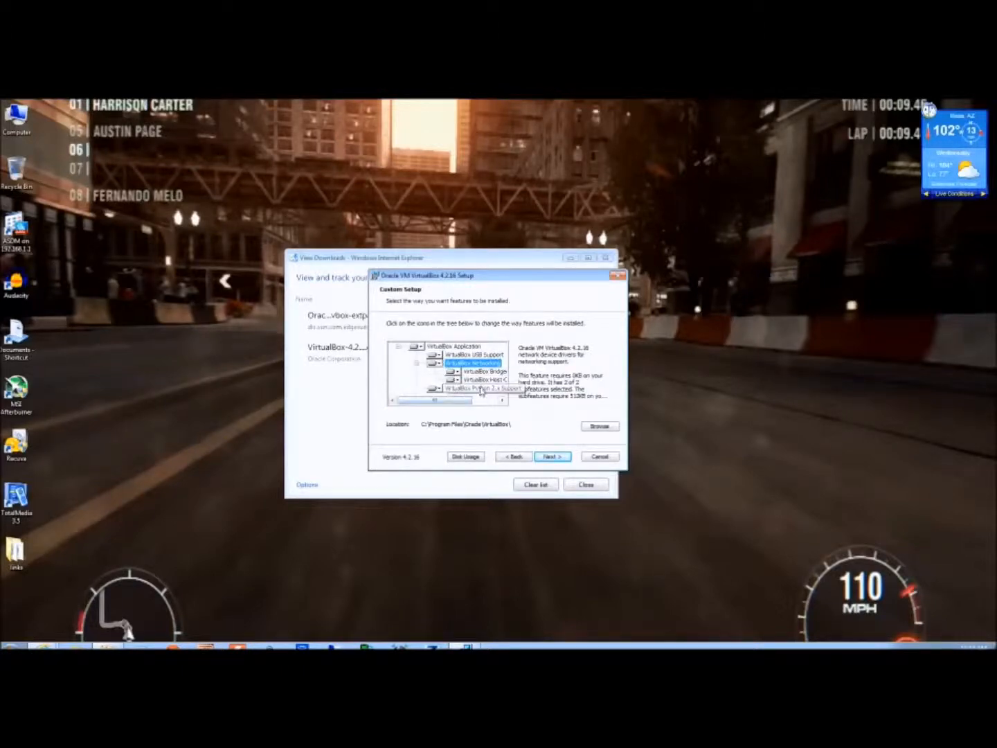
click(558, 457)
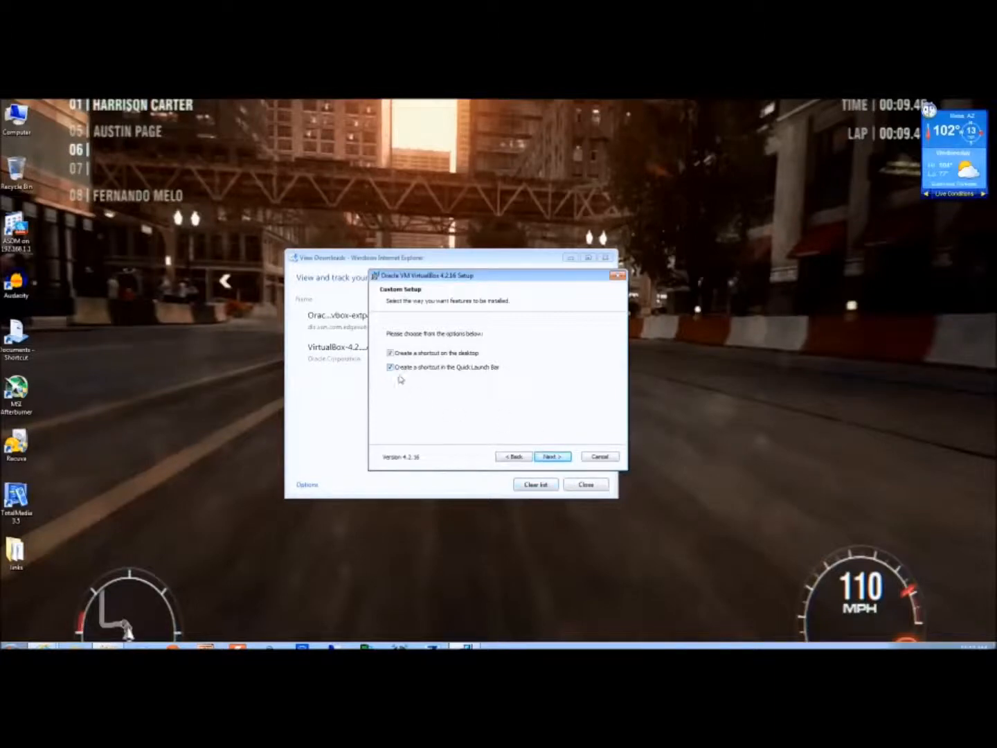
Step: Keep the desktop and Quick Launch shortcuts and start the installation, accepting the temporary network disconnection
click(552, 456)
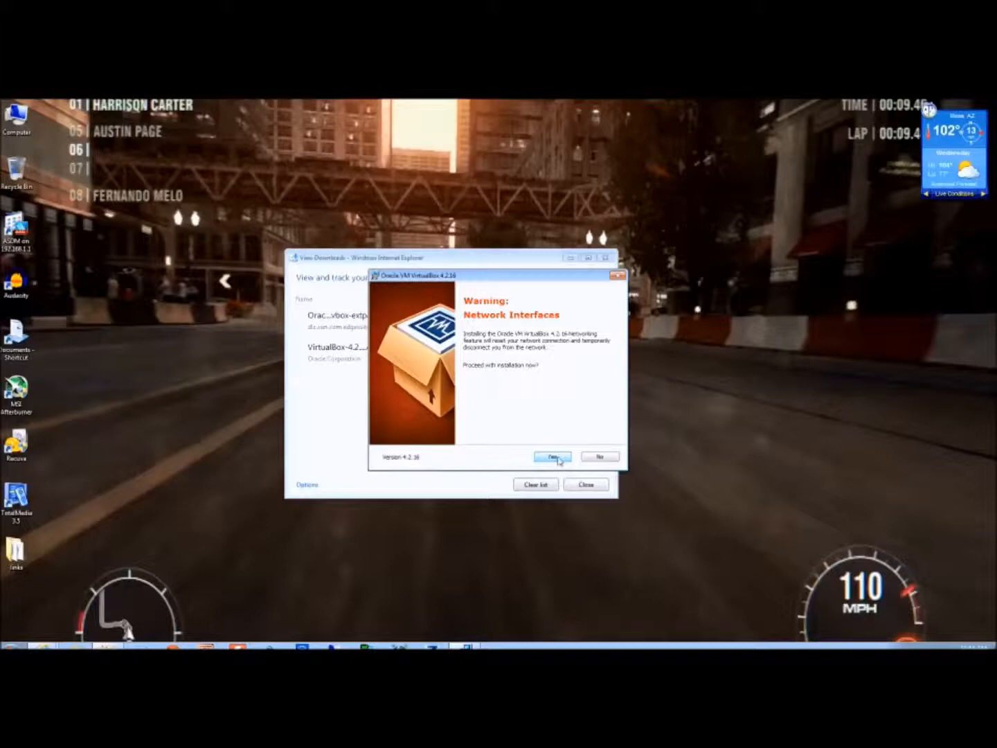
click(554, 457)
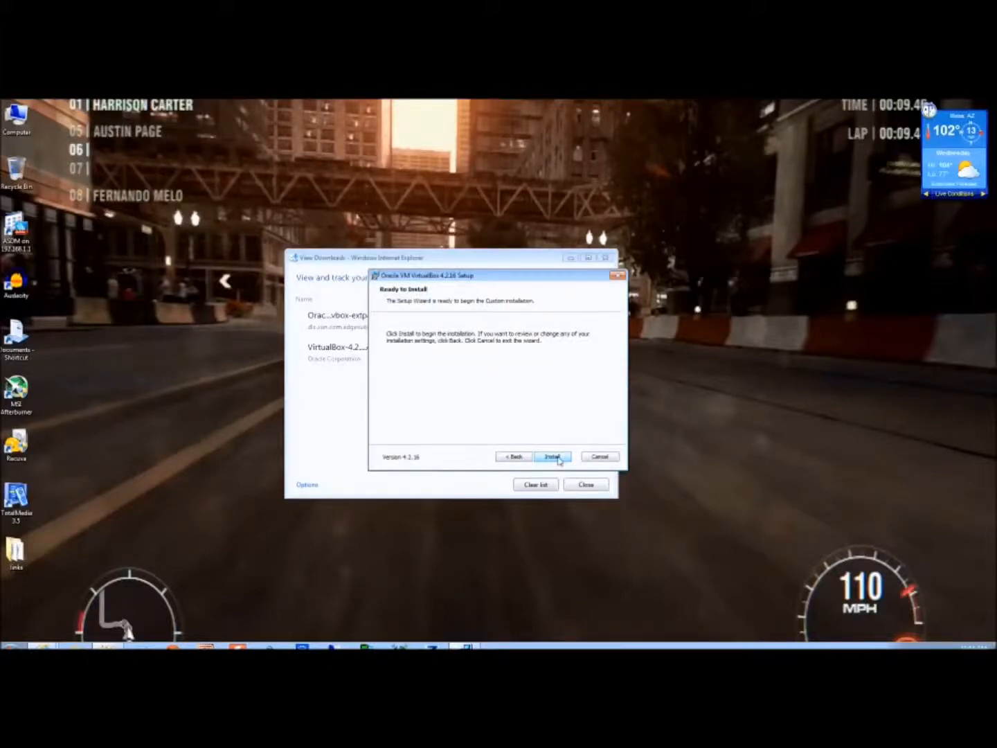
click(556, 457)
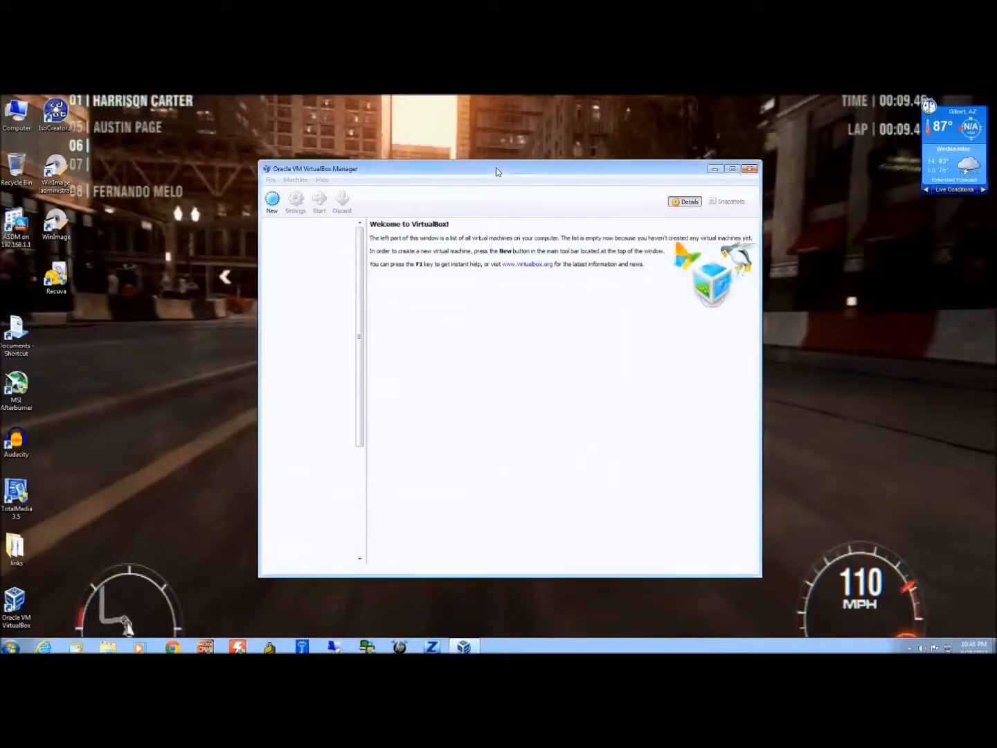
Step: Start a new virtual machine in VirtualBox Manager and name it Microsoft Windows for Workgroups 3.11
drag(494, 169, 458, 163)
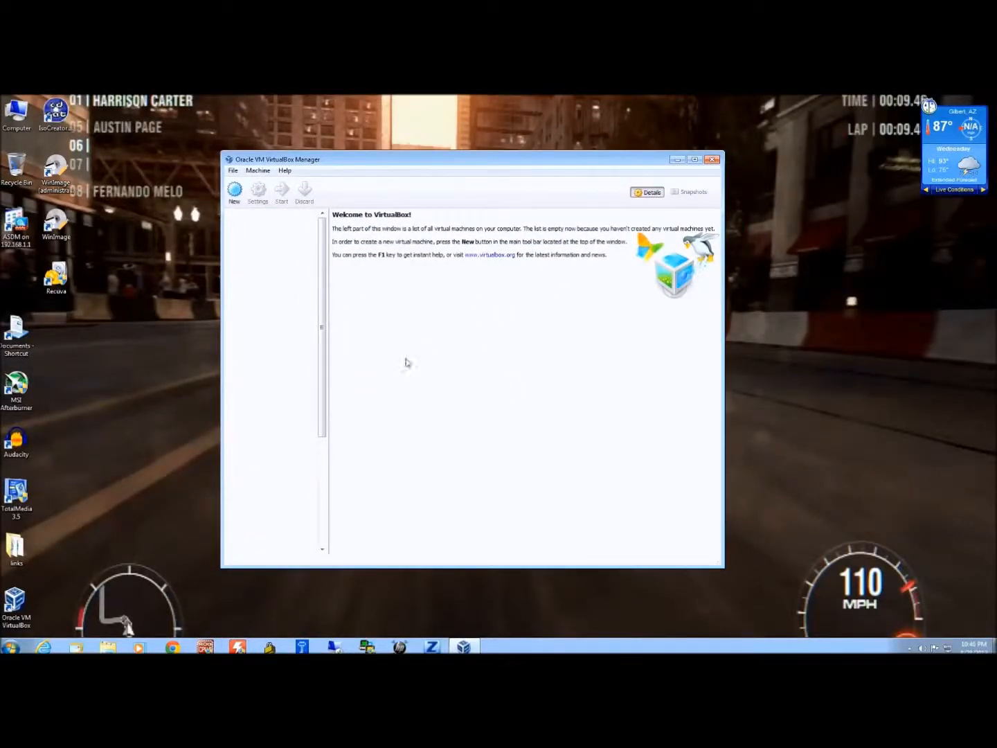
drag(319, 348, 339, 325)
click(236, 192)
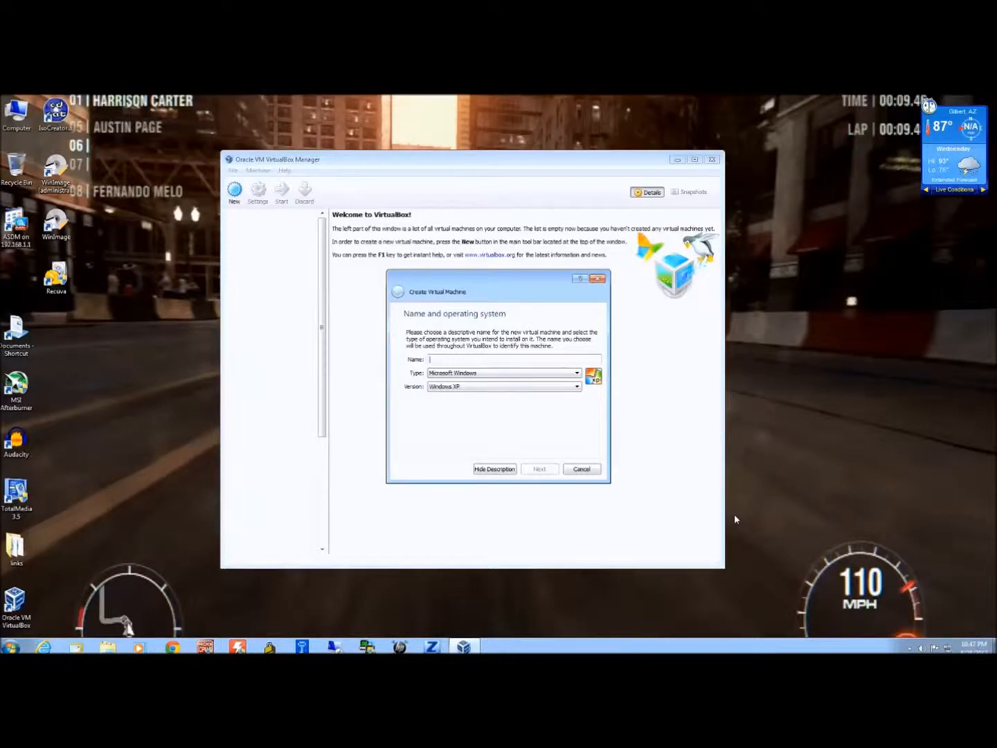
text(W)
text(ic)
text(rosoft)
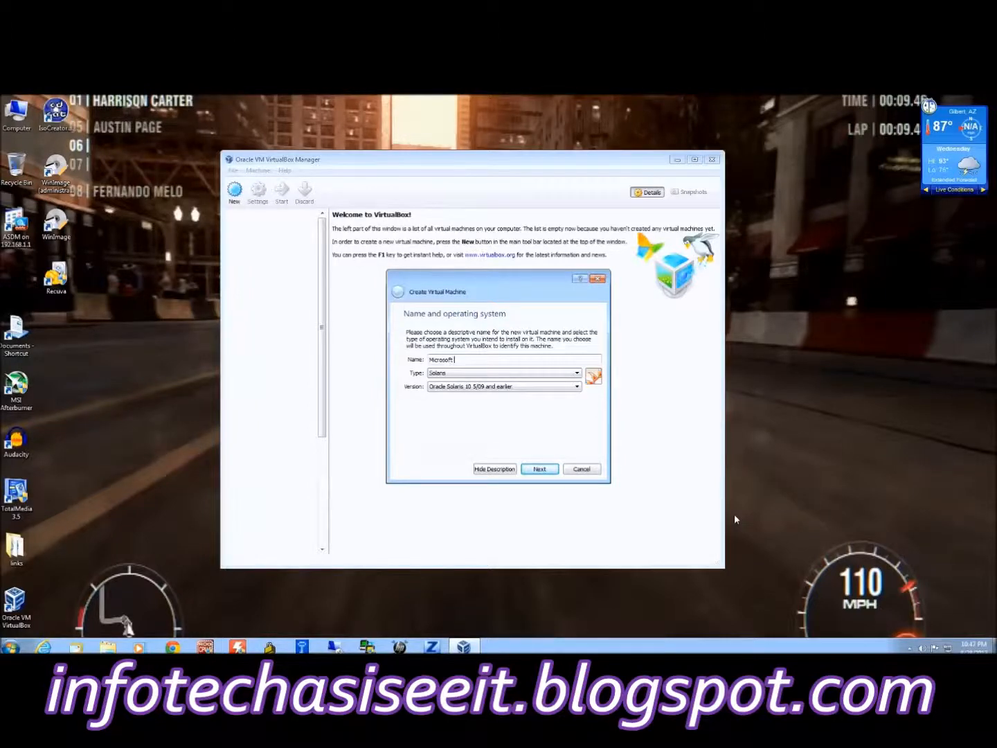
text( Windows)
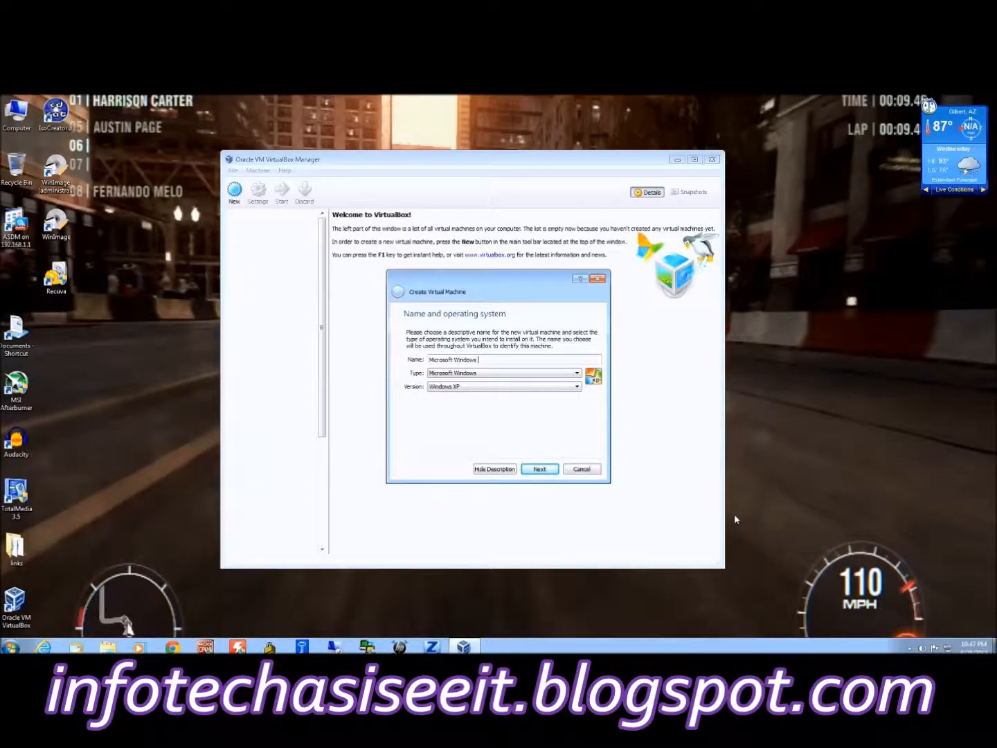
text( for Workgroups 3.11)
Step: Set the virtual machine's type to Microsoft Windows and version to Windows 3.1, and continue to the hard drive options
click(576, 373)
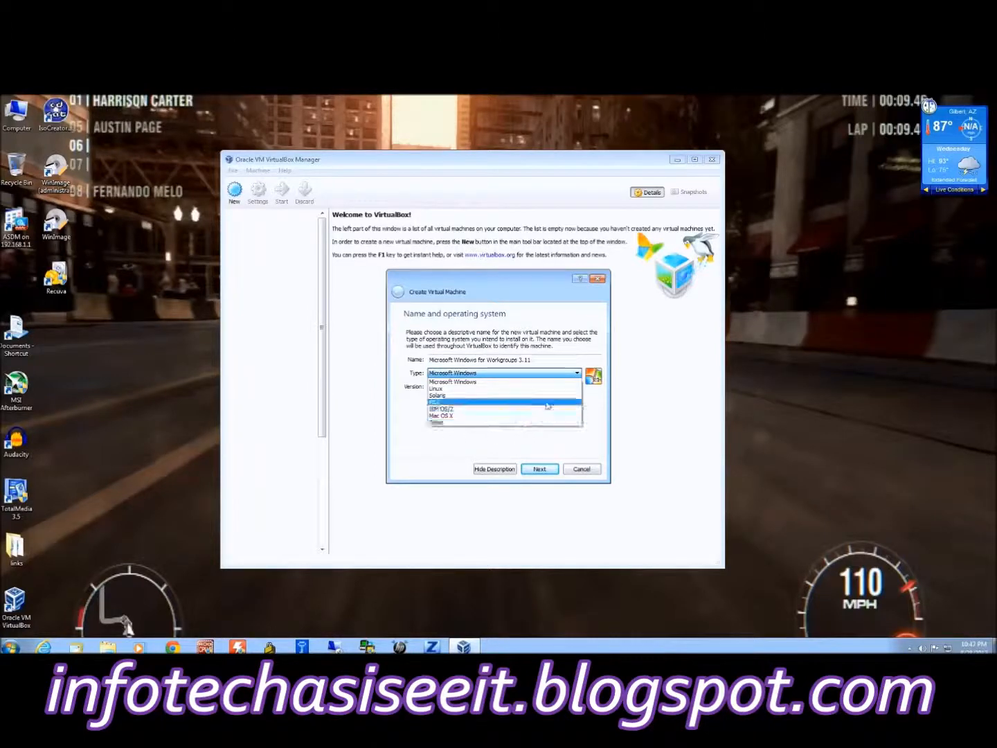
click(505, 374)
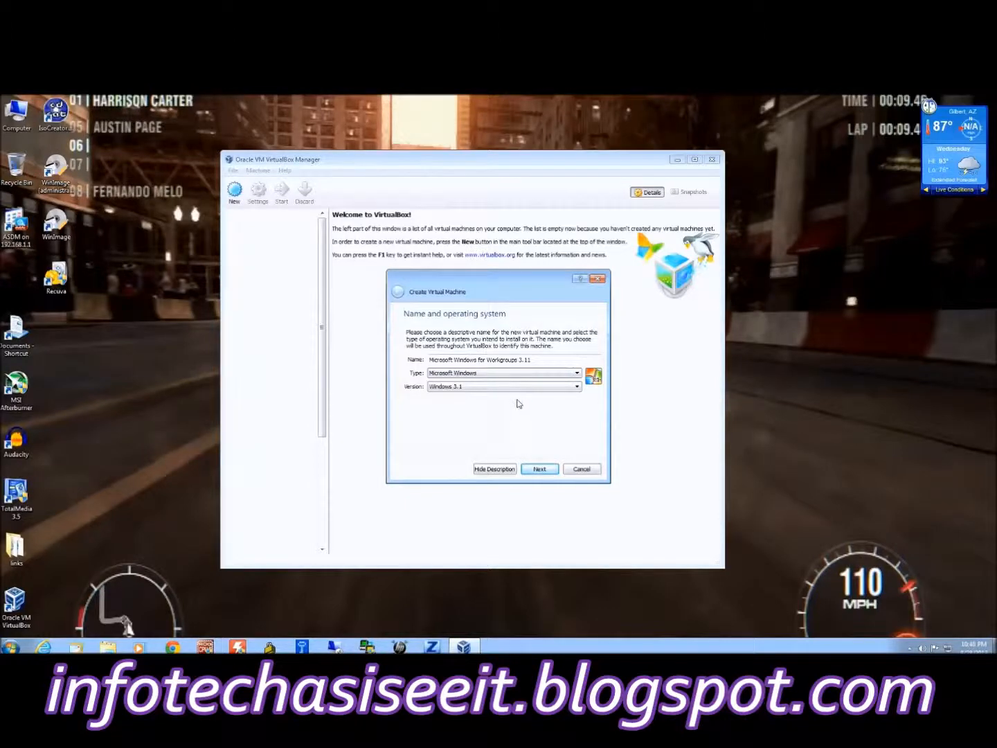
click(540, 471)
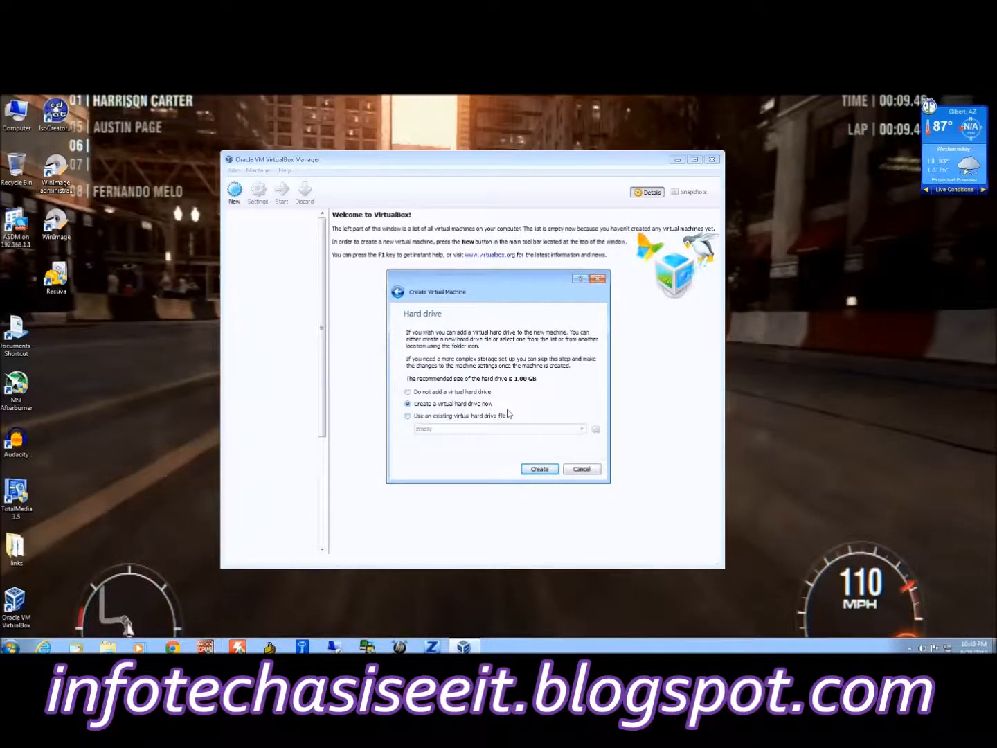
Step: Create a new dynamically allocated VMDK virtual hard drive for the machine at the recommended 1.00 GB size
click(539, 470)
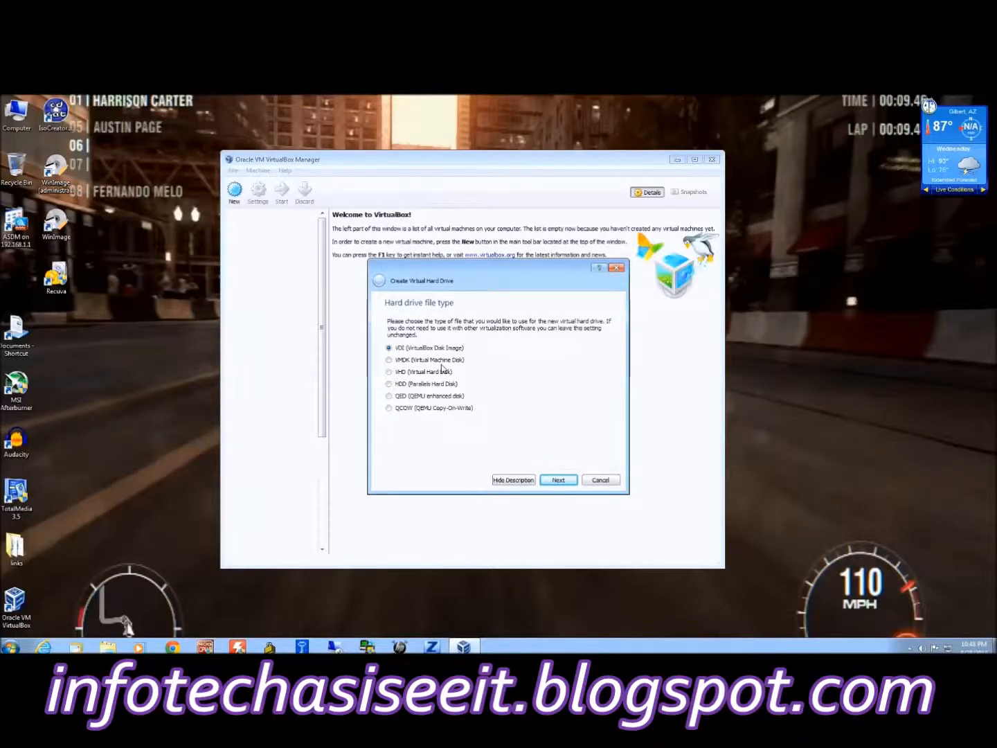
click(389, 360)
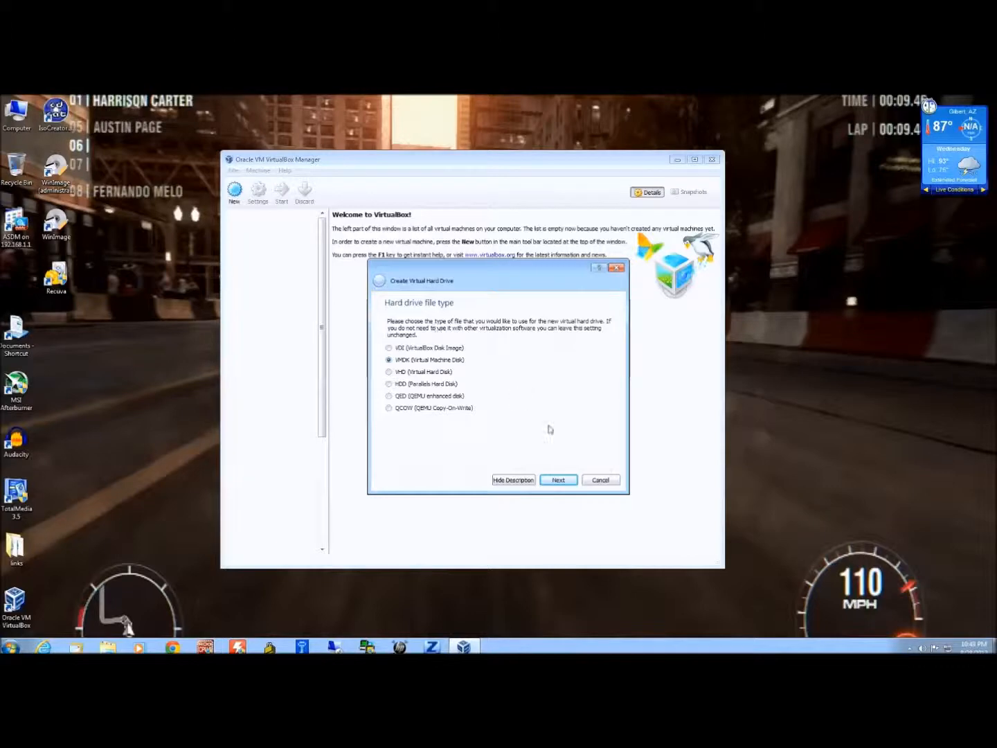
click(572, 485)
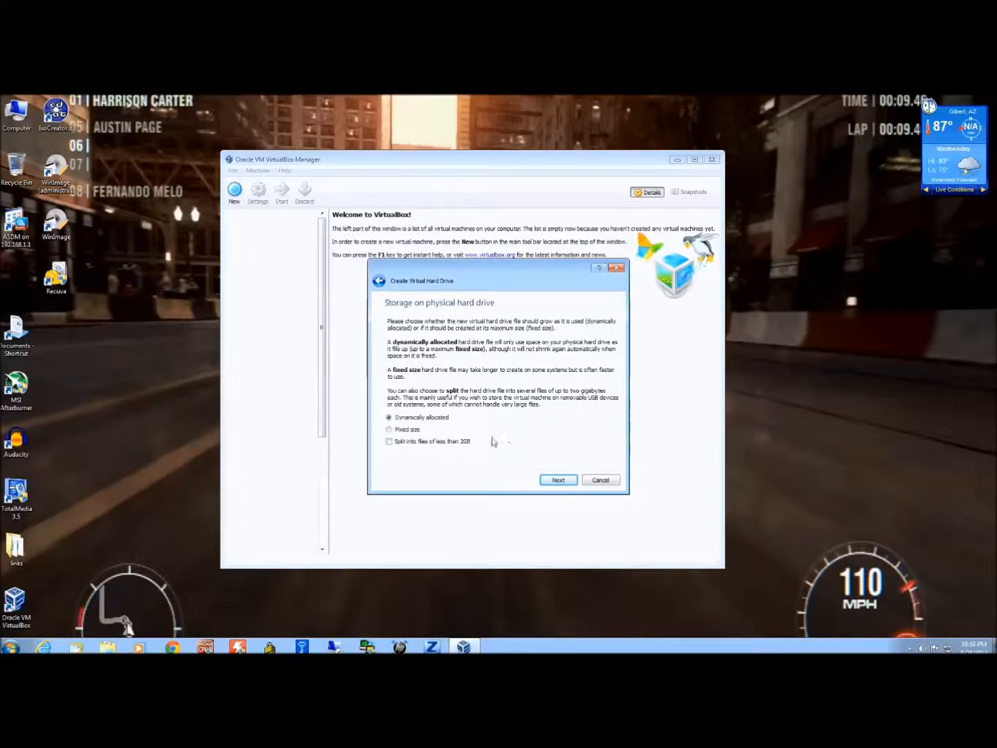
click(558, 480)
click(557, 479)
click(551, 469)
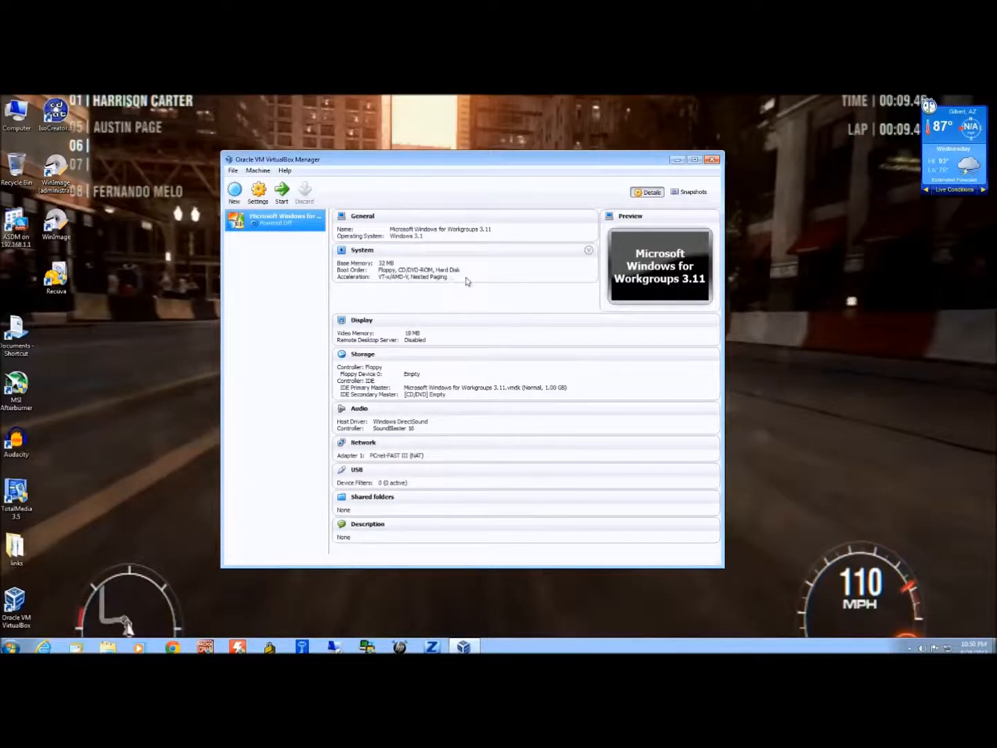
Step: Open the new machine's settings and review its basic, advanced and description options under General
click(260, 197)
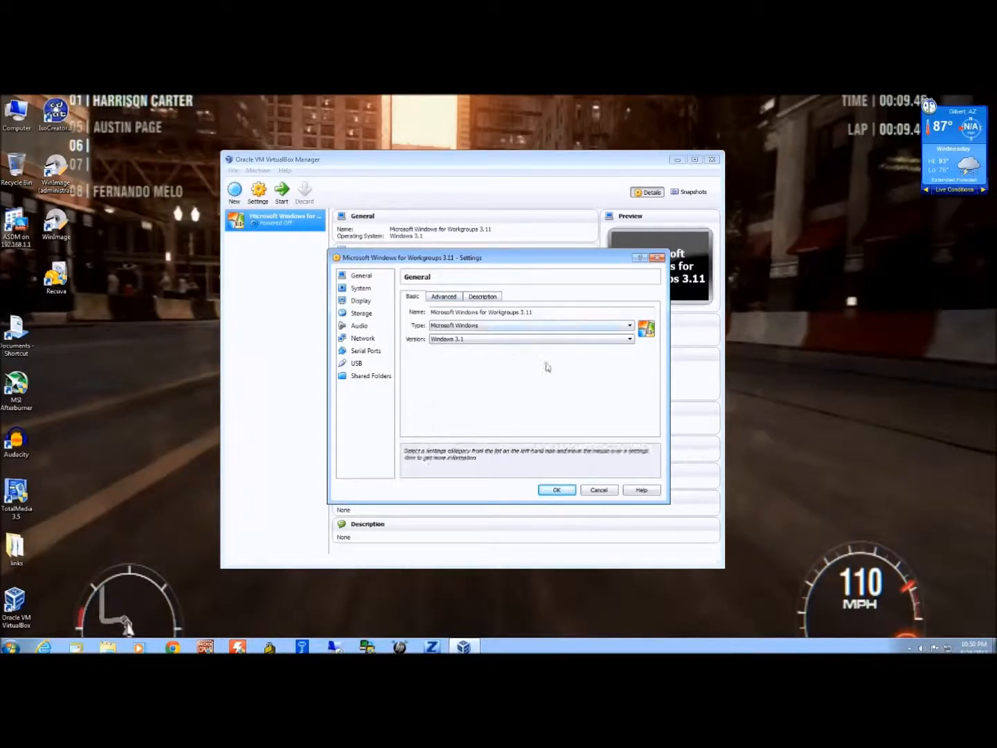
click(444, 297)
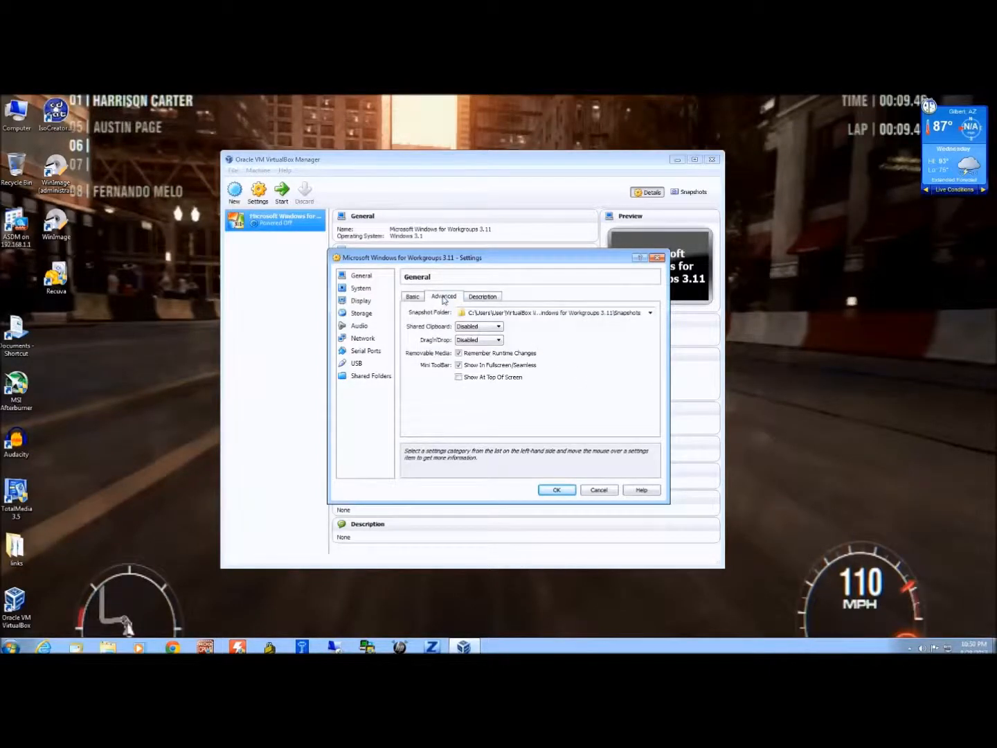
click(478, 298)
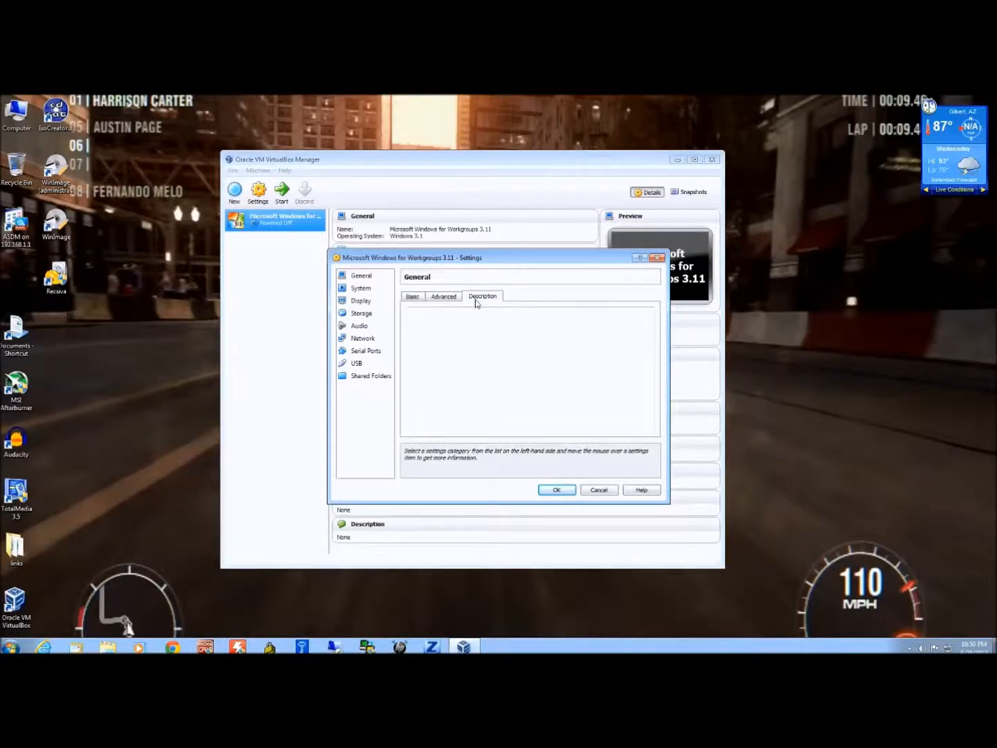
click(412, 296)
Step: Review the machine's system and processor settings and disable VT-x/AMD-V hardware virtualization
click(360, 288)
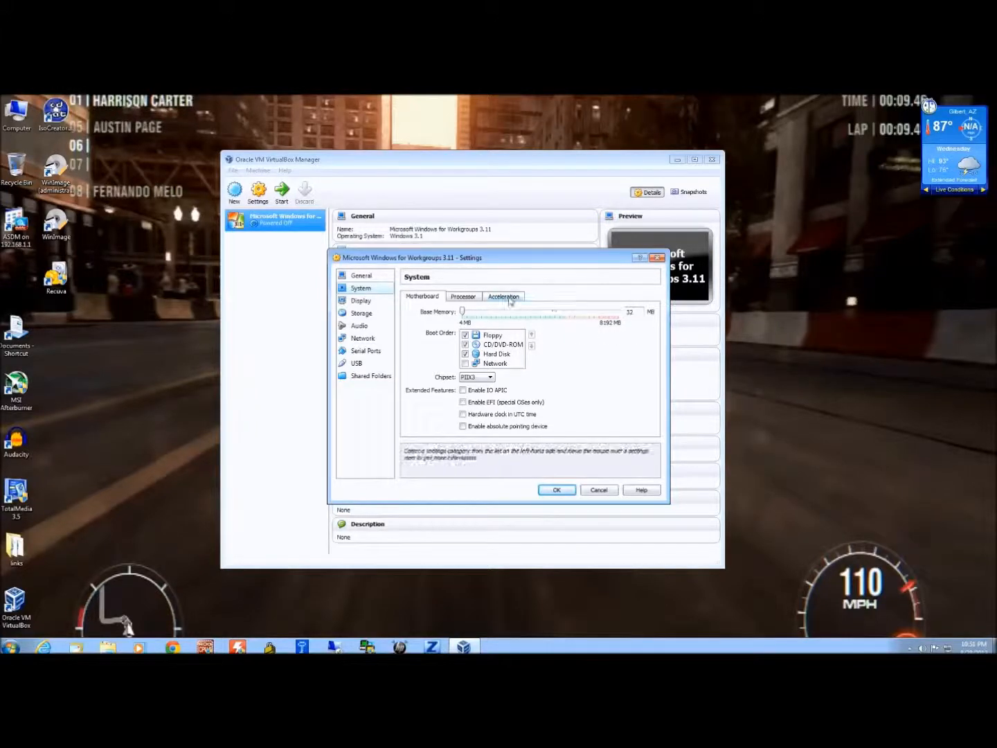
click(464, 297)
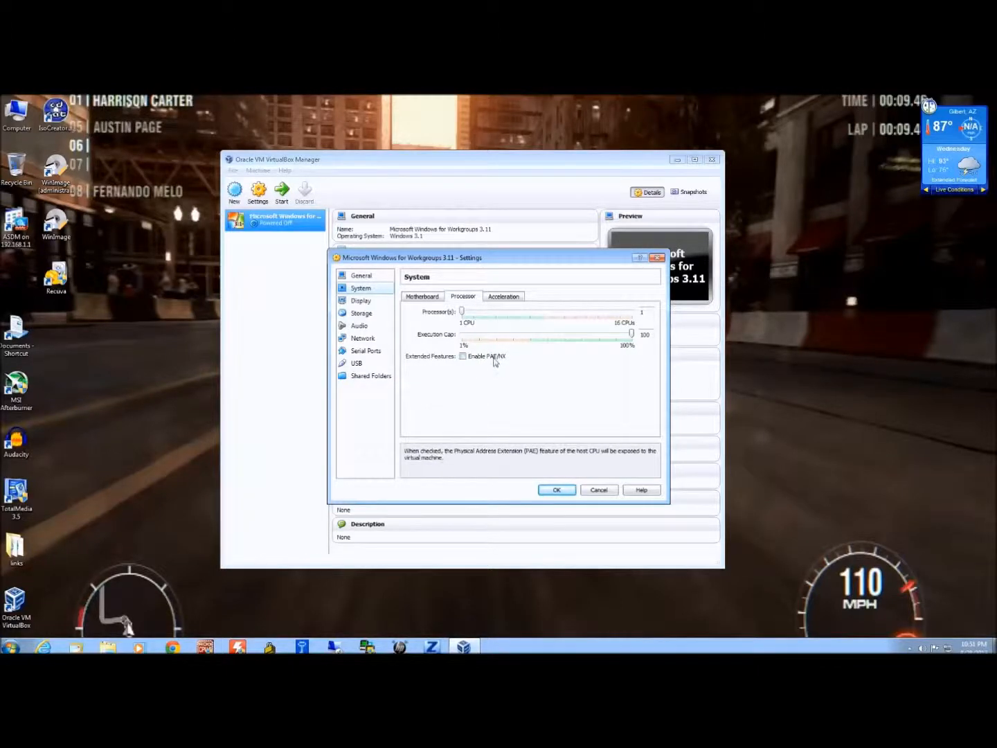
click(503, 299)
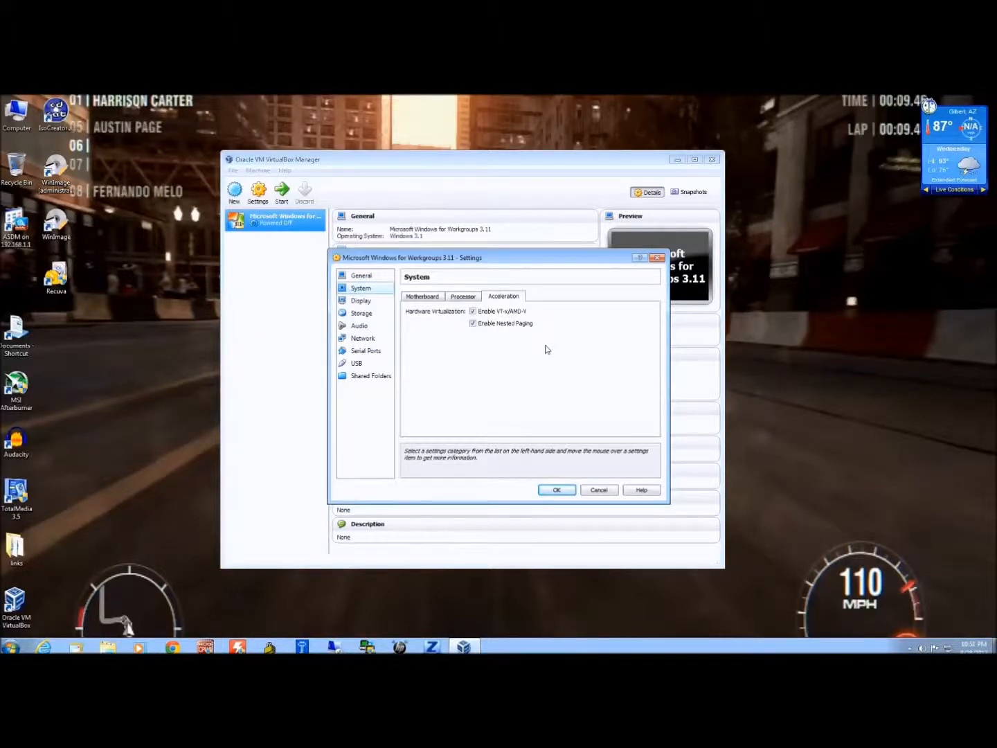
mouse_move(489, 320)
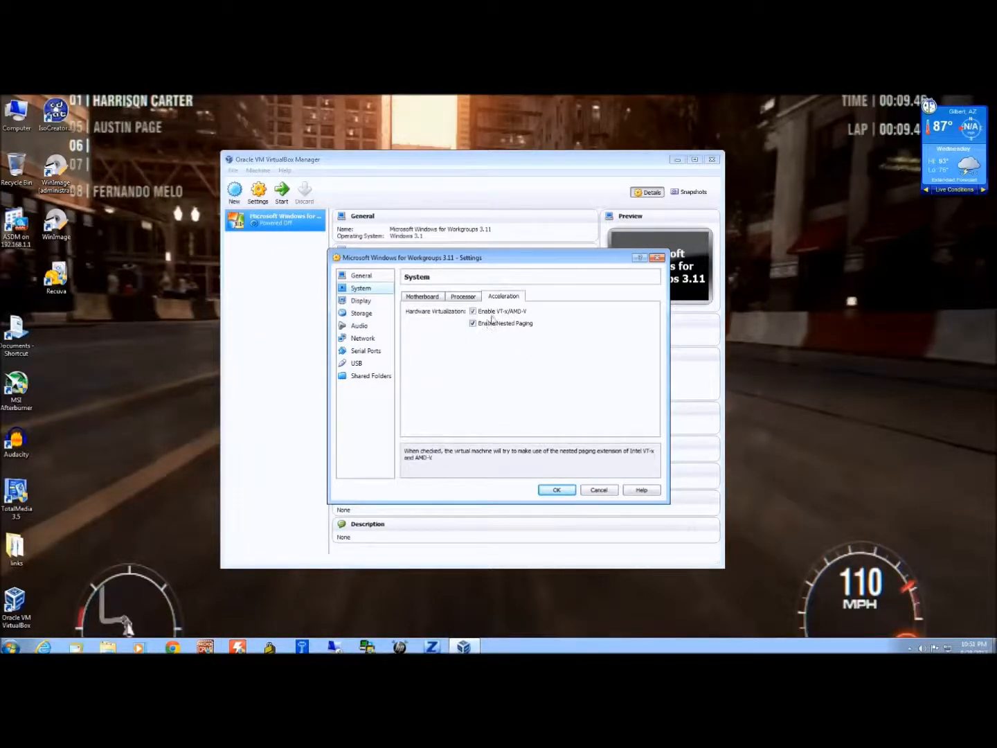
click(472, 312)
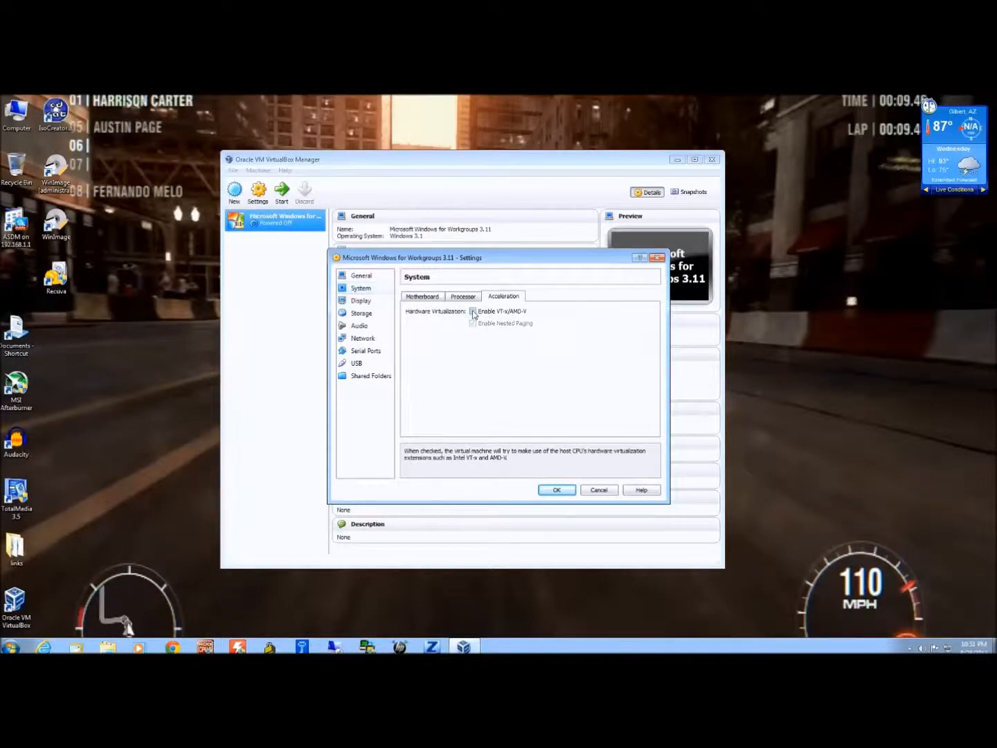
click(472, 312)
click(473, 312)
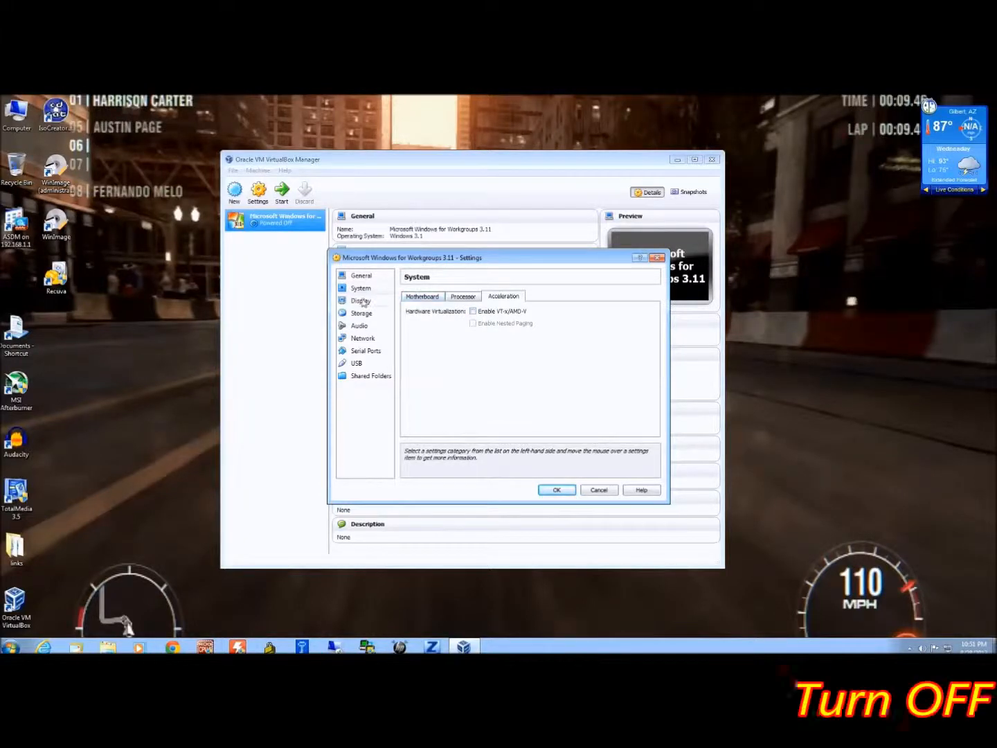
Step: Review the machine's motherboard settings and its video and remote display options
click(420, 297)
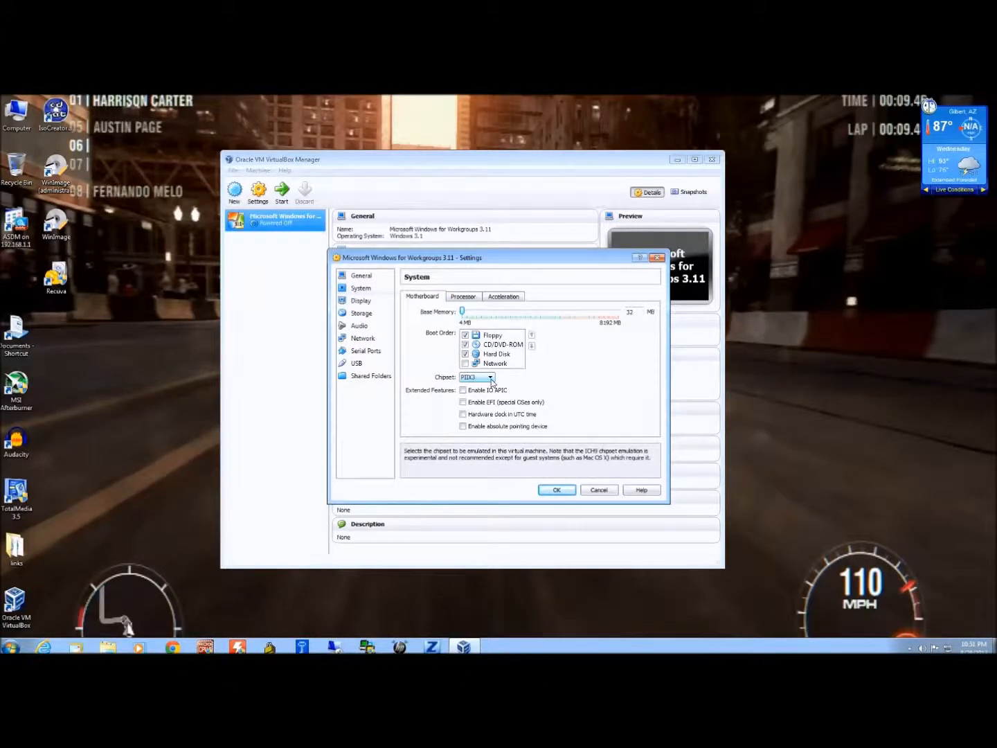
click(365, 304)
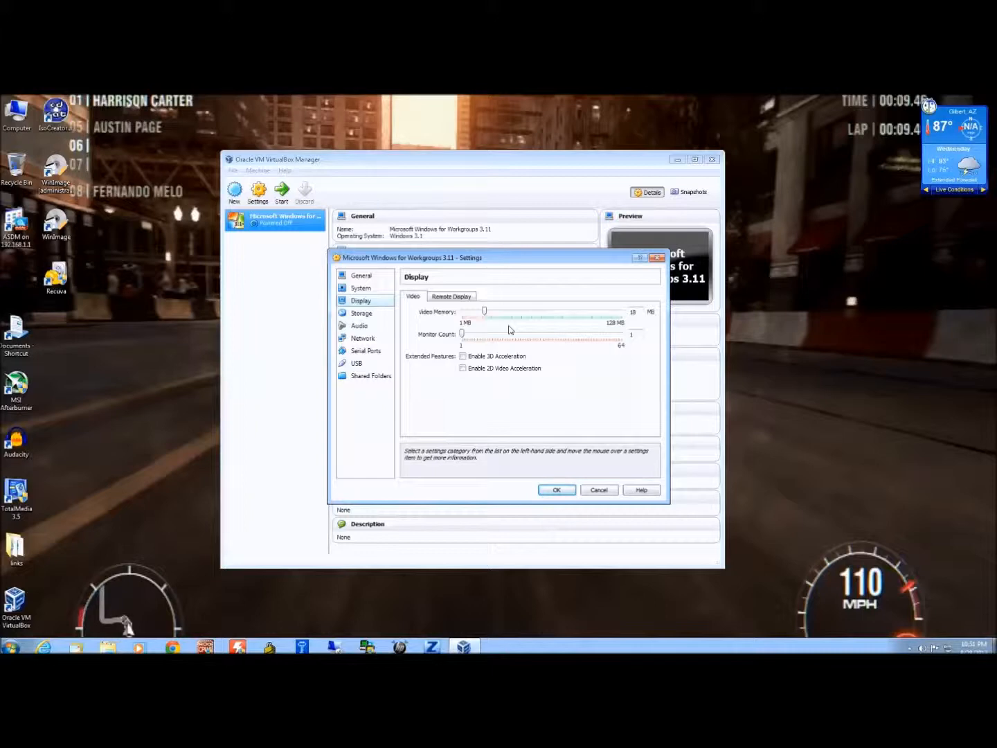
click(451, 299)
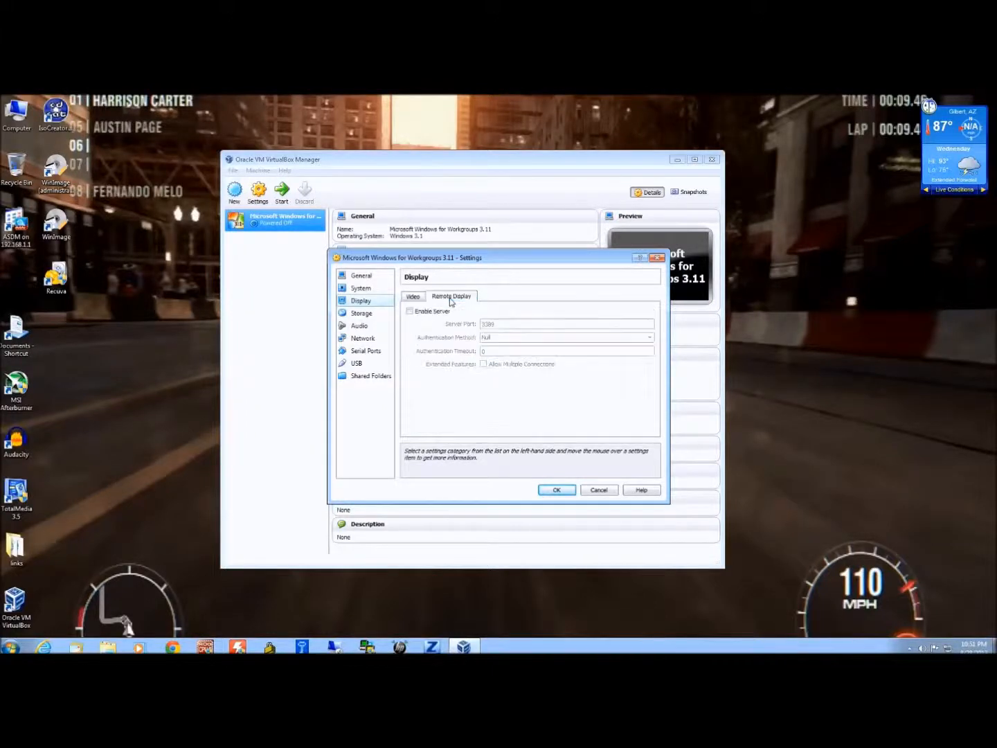
Step: Compare the machine's video options with its remote display server options
click(412, 296)
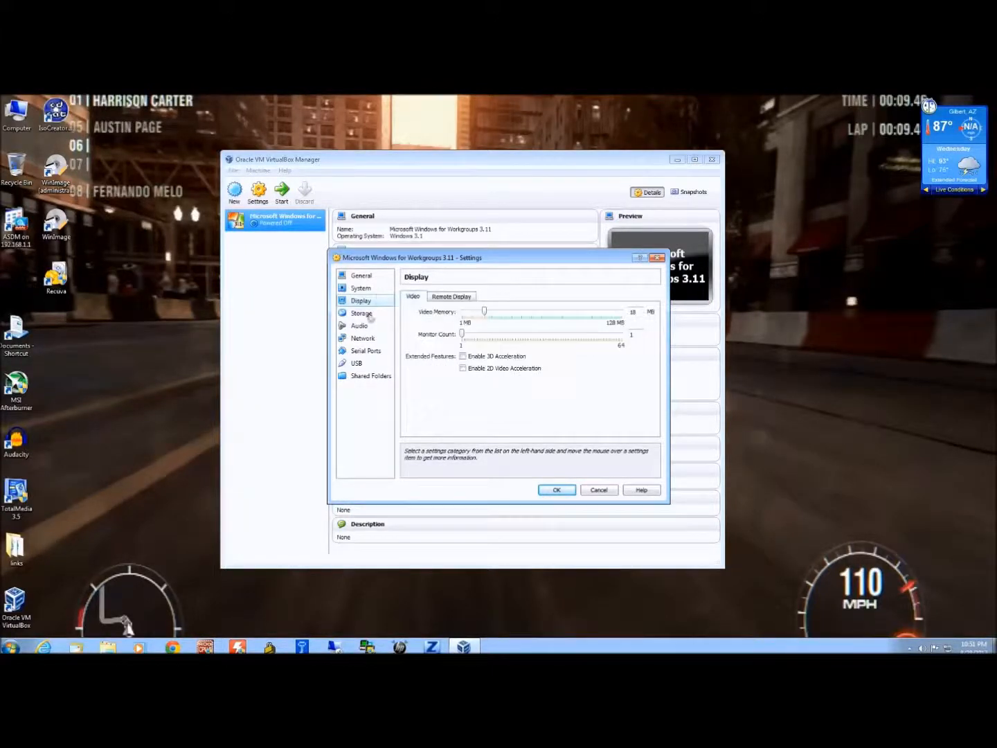
click(443, 303)
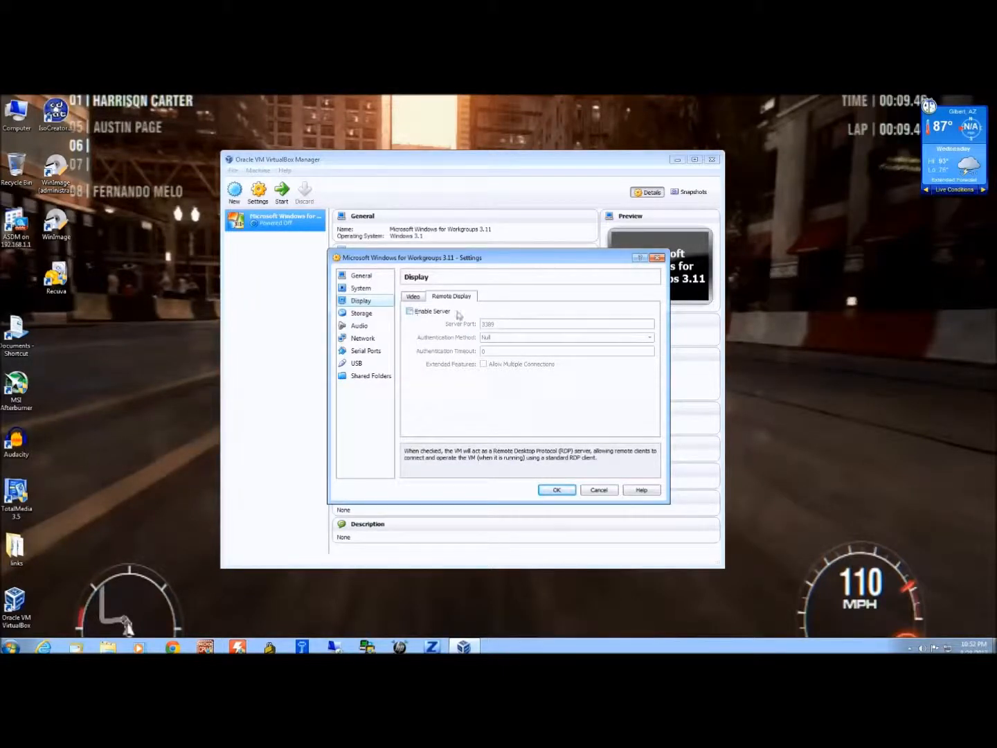
click(412, 297)
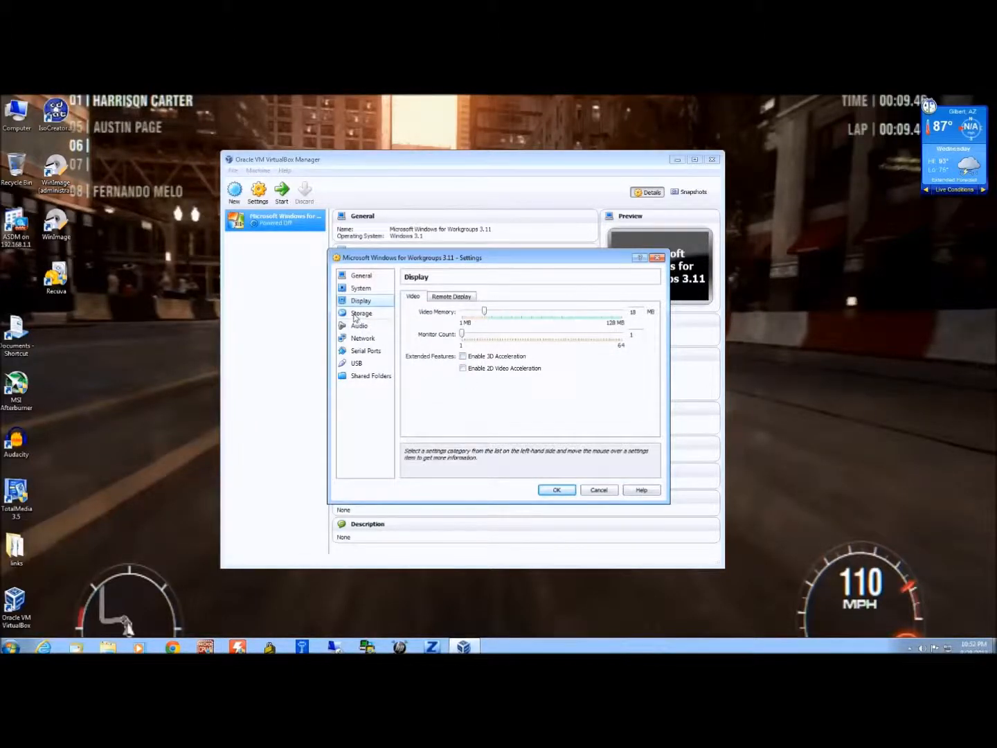
Step: Examine the storage attributes of the machine's virtual hard disk and its empty floppy drive
click(359, 313)
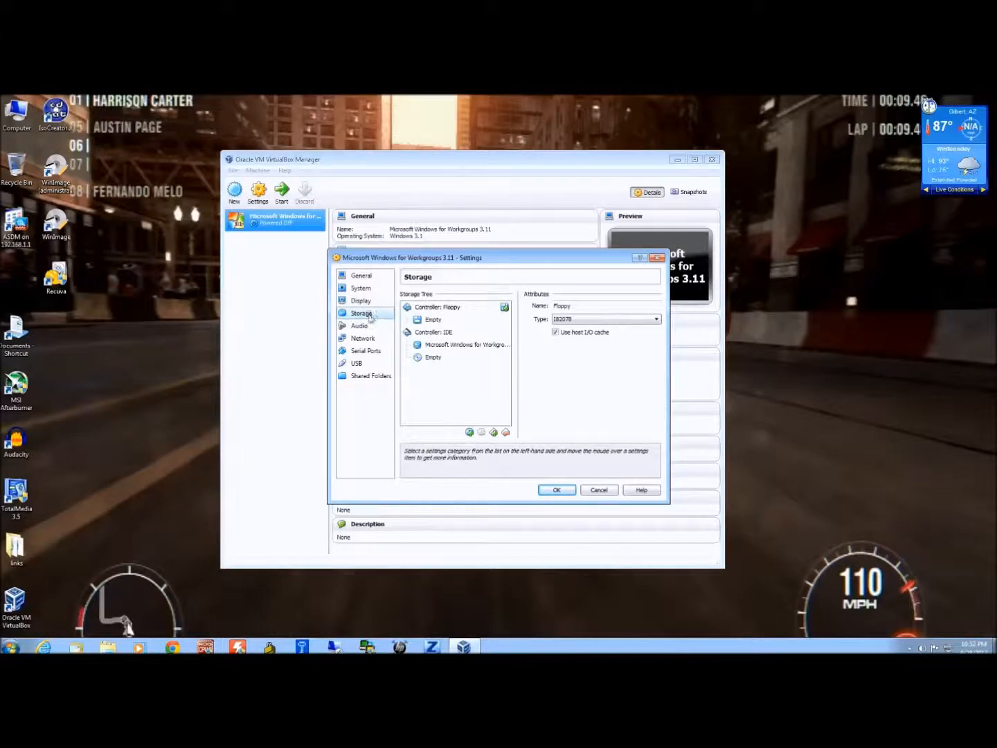
click(448, 346)
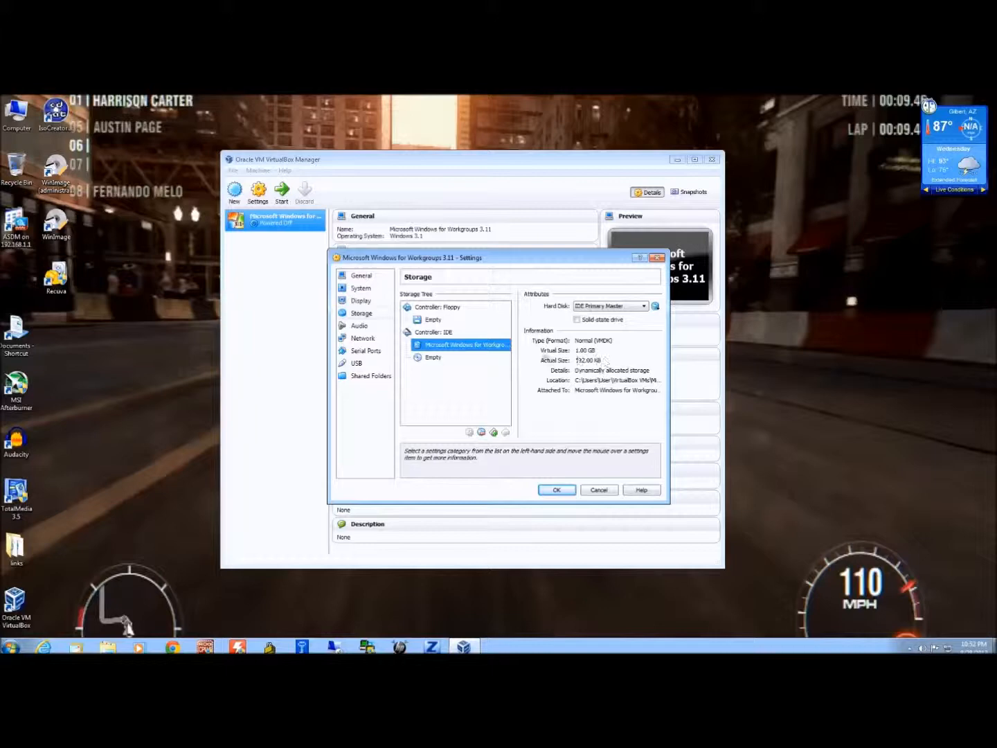
click(437, 323)
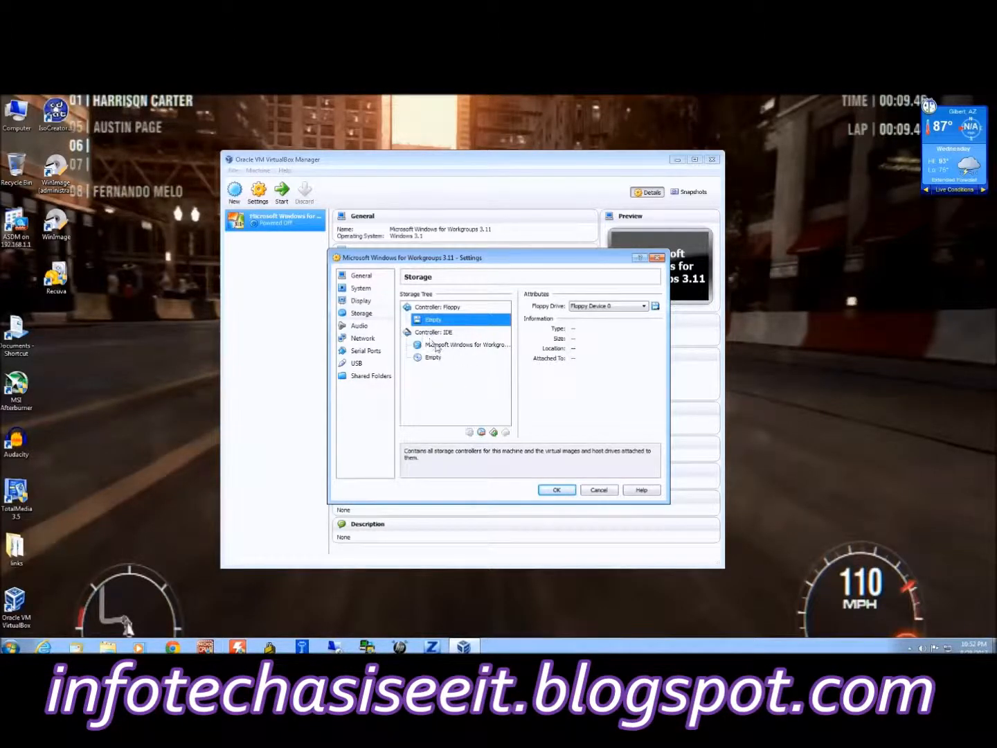
click(446, 346)
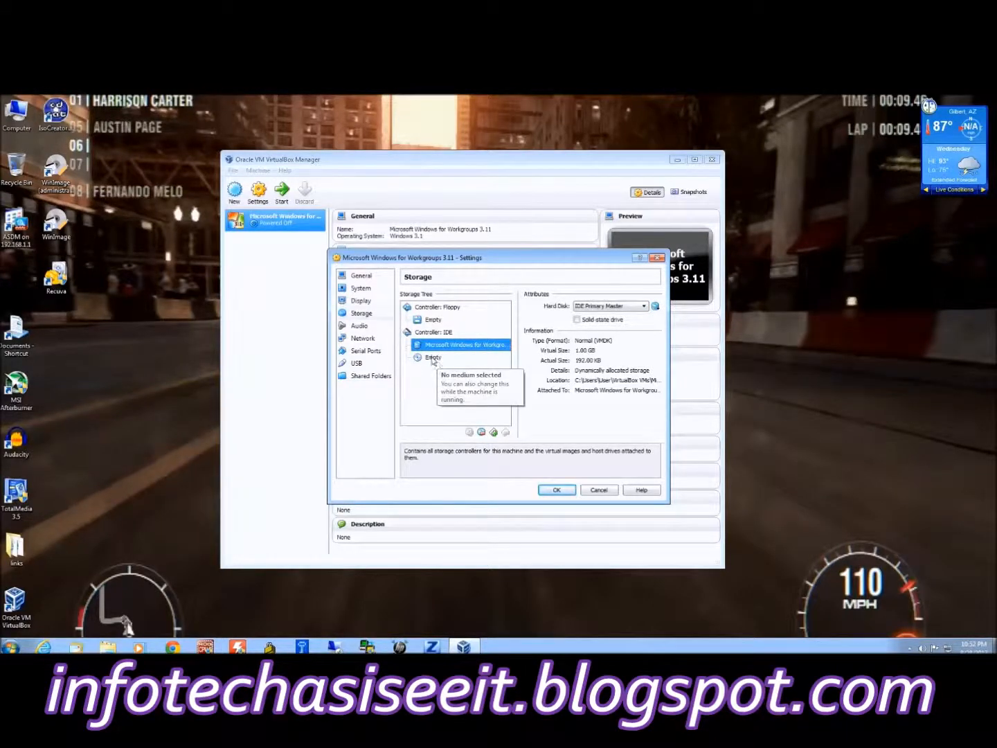
click(436, 320)
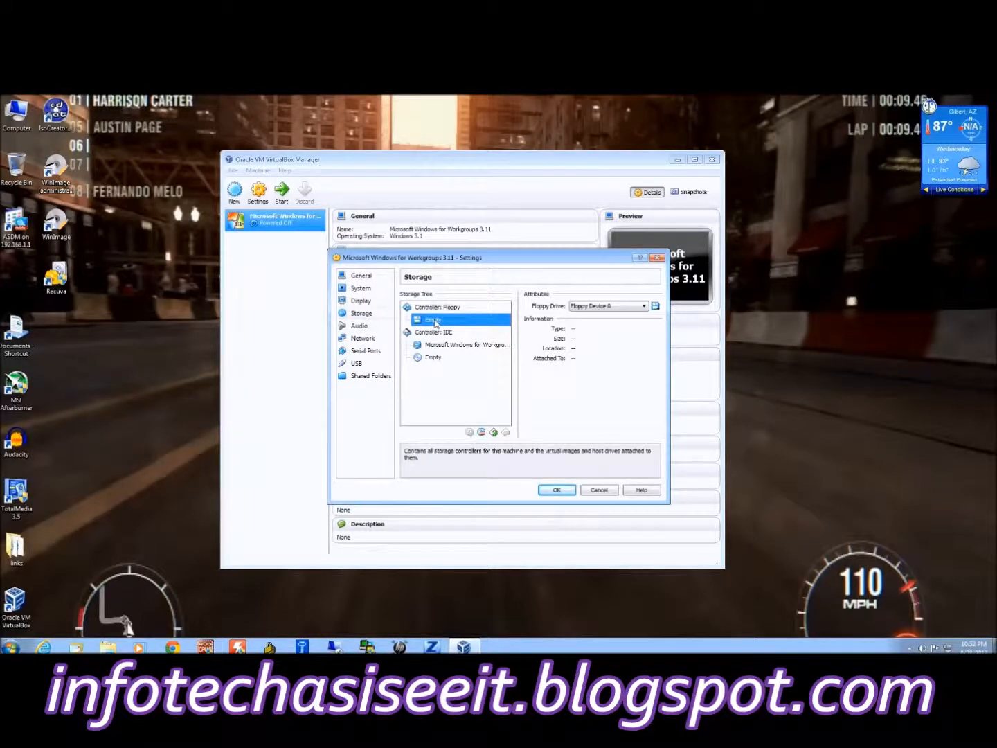
Step: Disable the machine's audio and attach network Adapter 1 to a Bridged Adapter
click(360, 326)
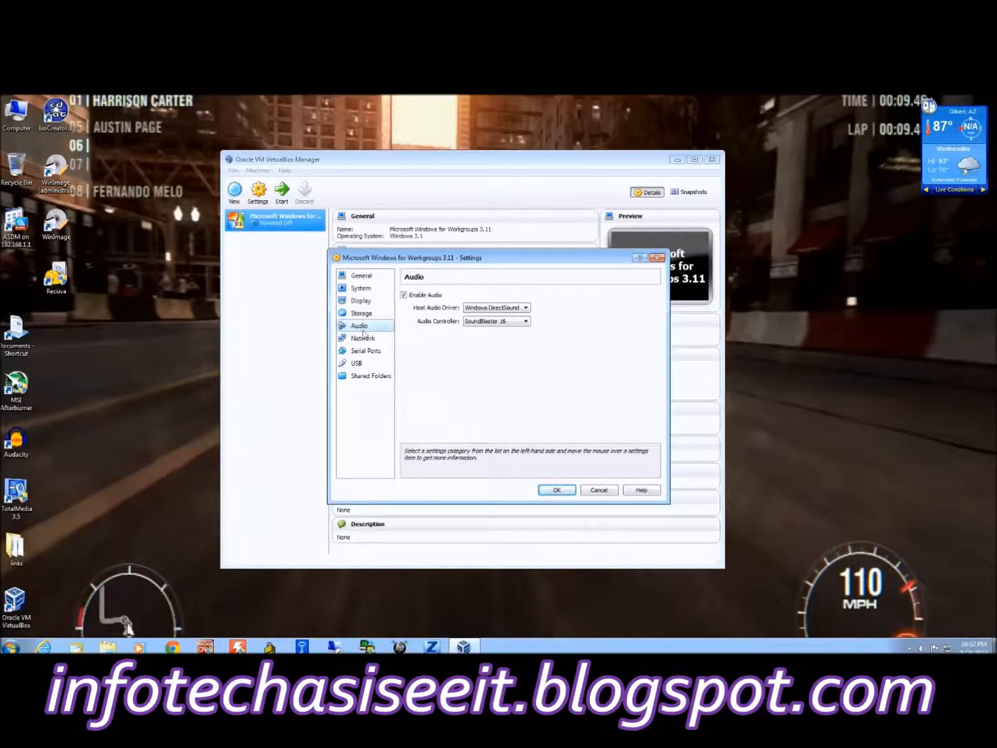
click(403, 296)
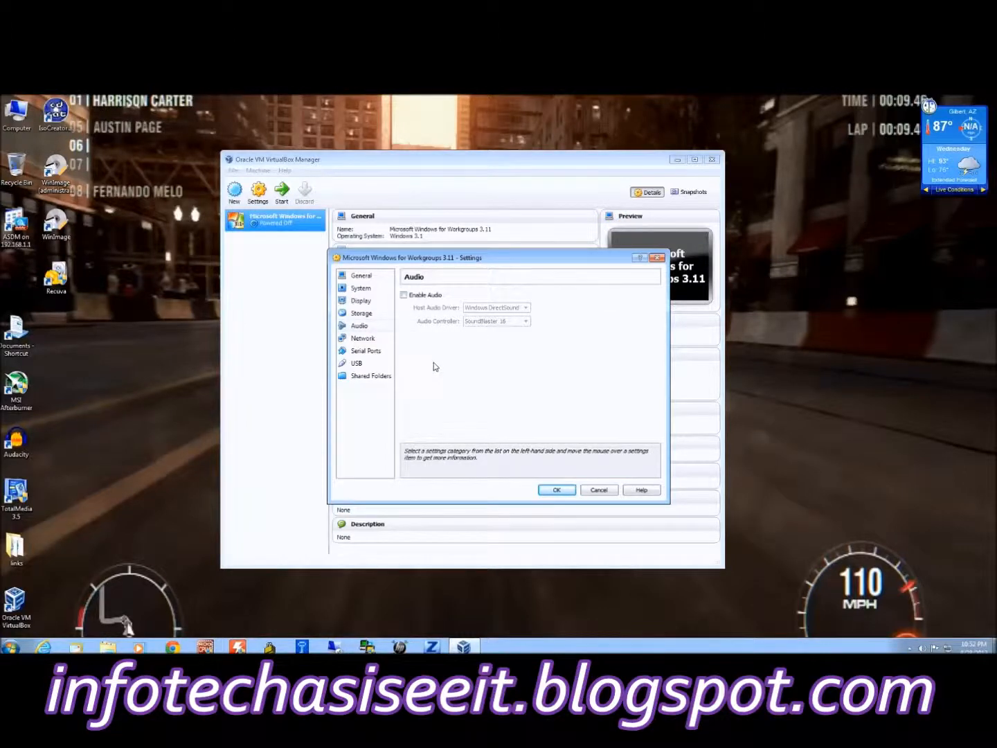
click(362, 338)
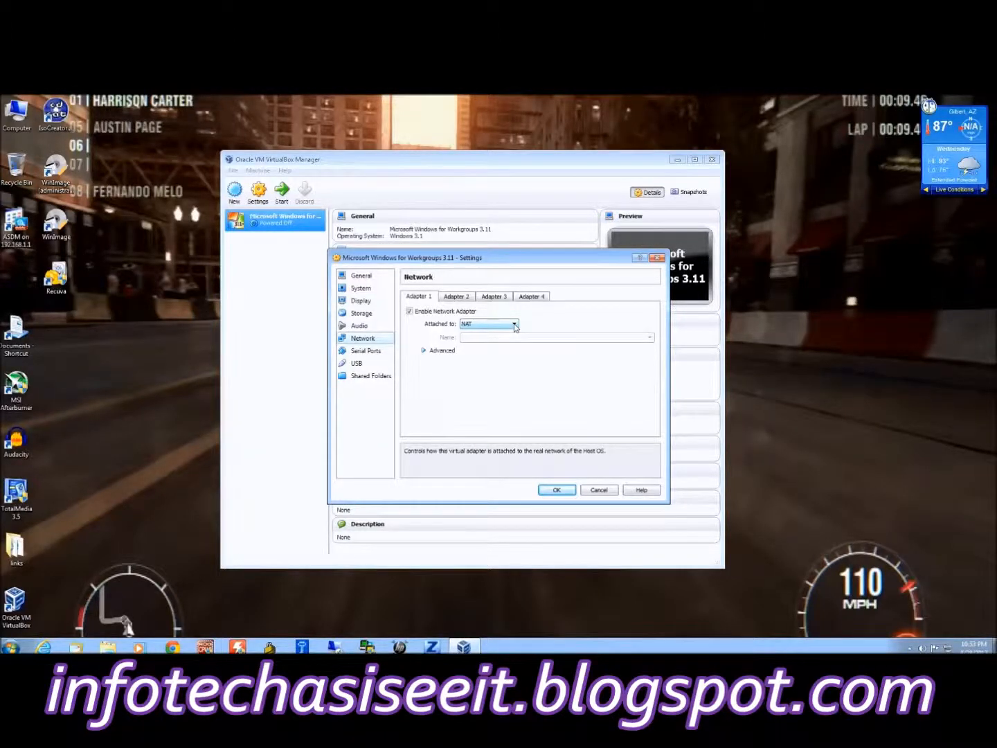
click(514, 326)
click(499, 351)
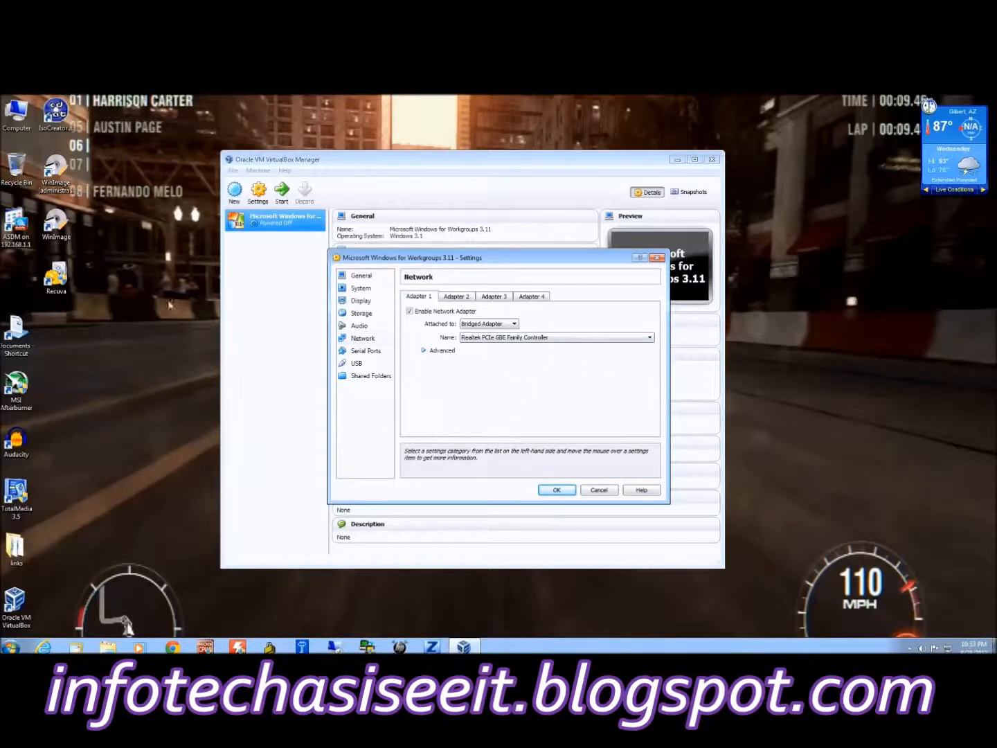
Step: Generate a new MAC address for network Adapter 1 and set its adapter type to Paravirtualized Network (virtio-net)
click(425, 351)
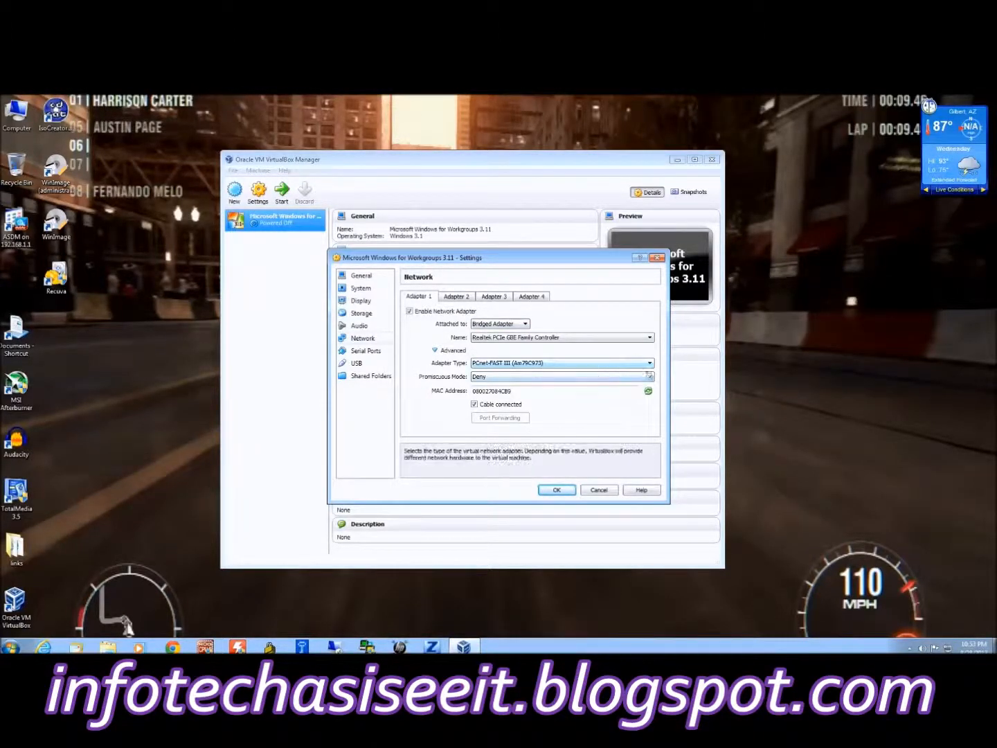
click(651, 364)
click(651, 365)
click(650, 364)
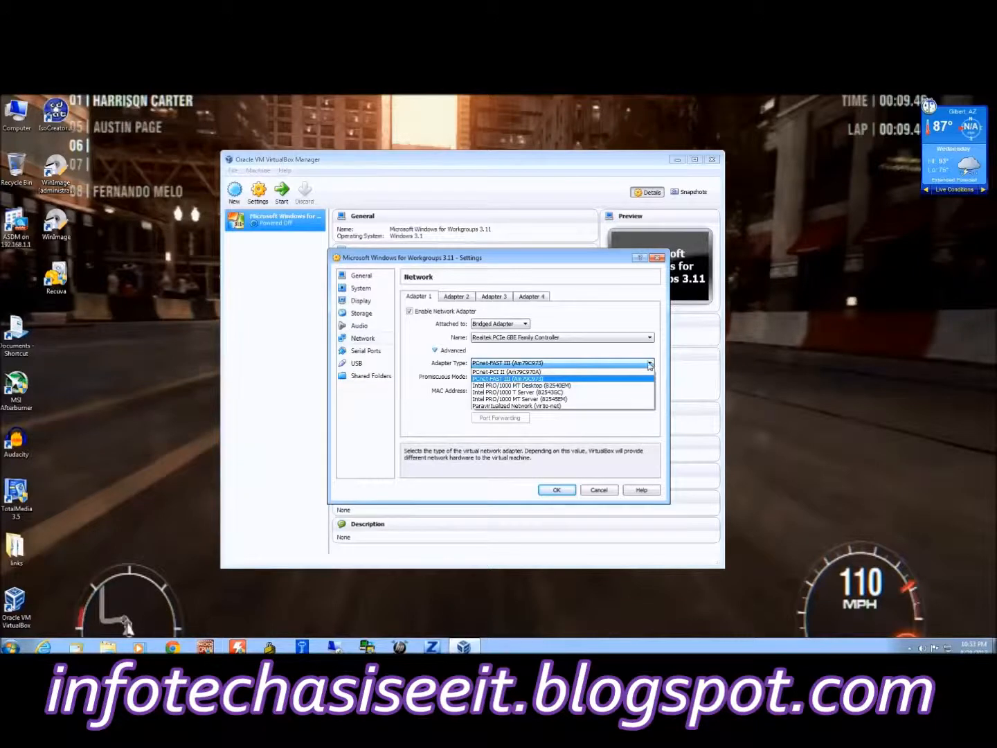
click(585, 351)
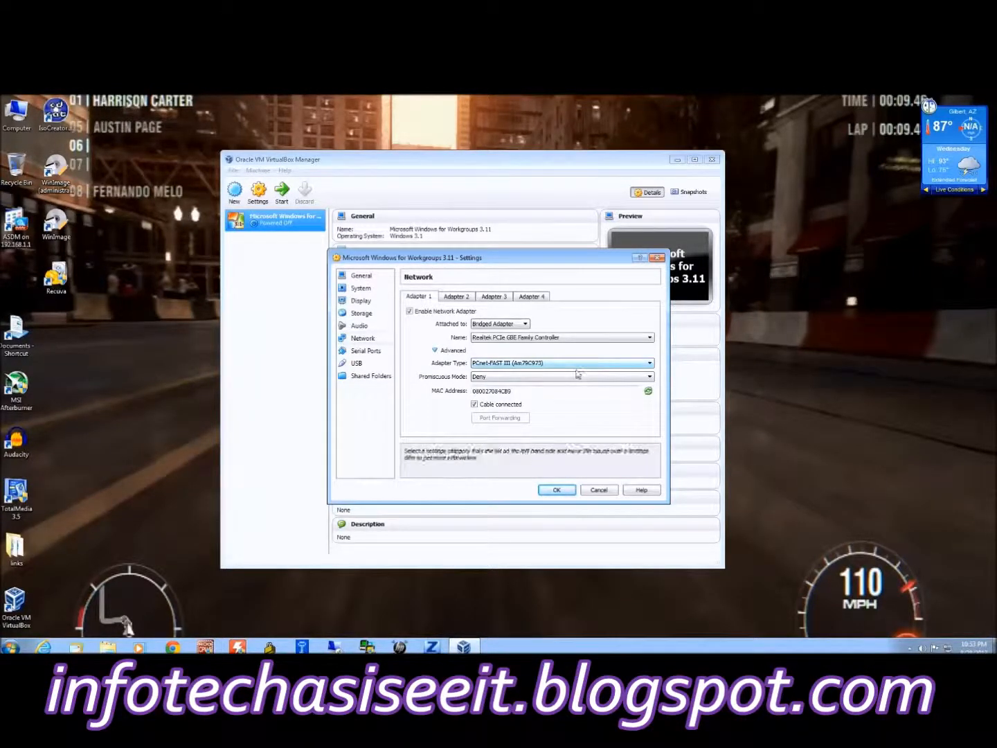
click(649, 391)
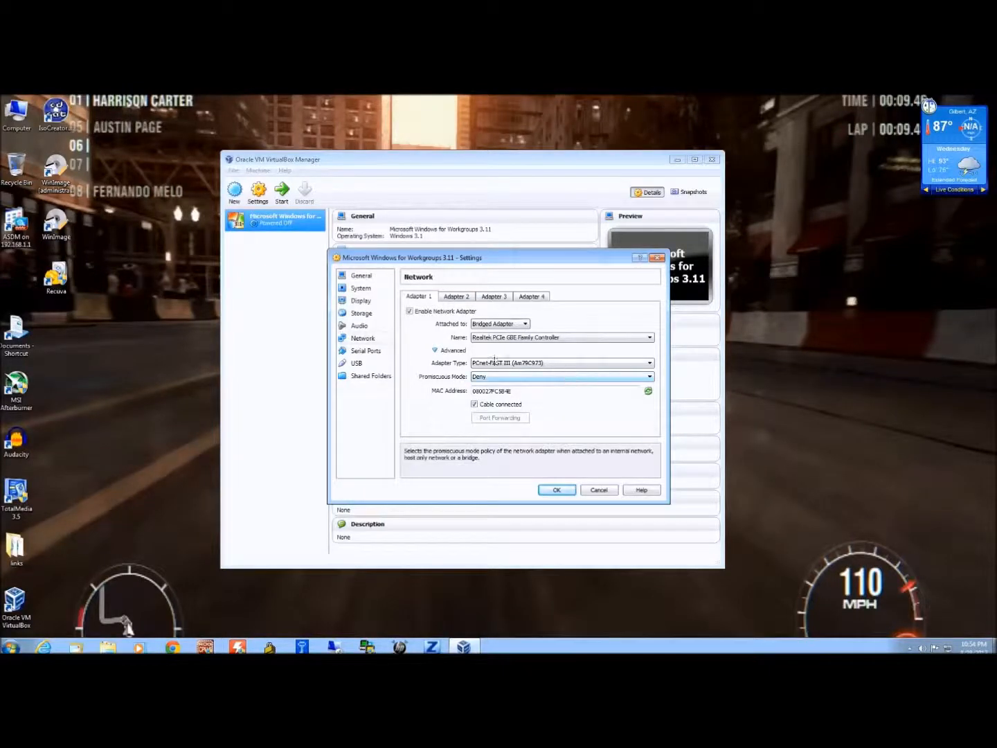
click(649, 364)
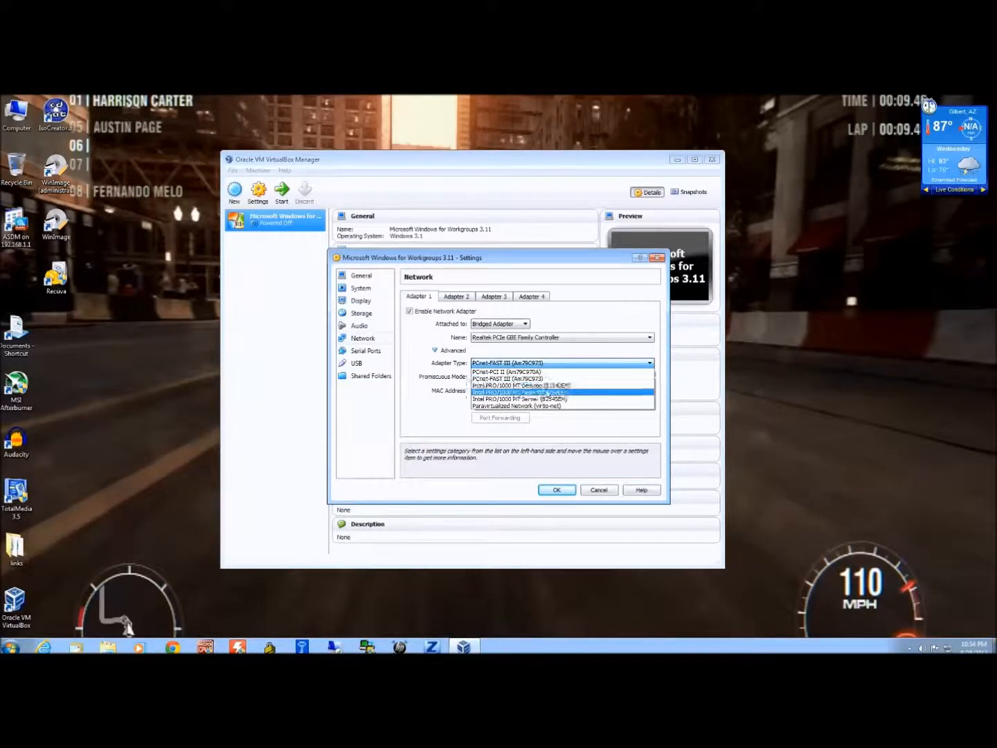
click(544, 406)
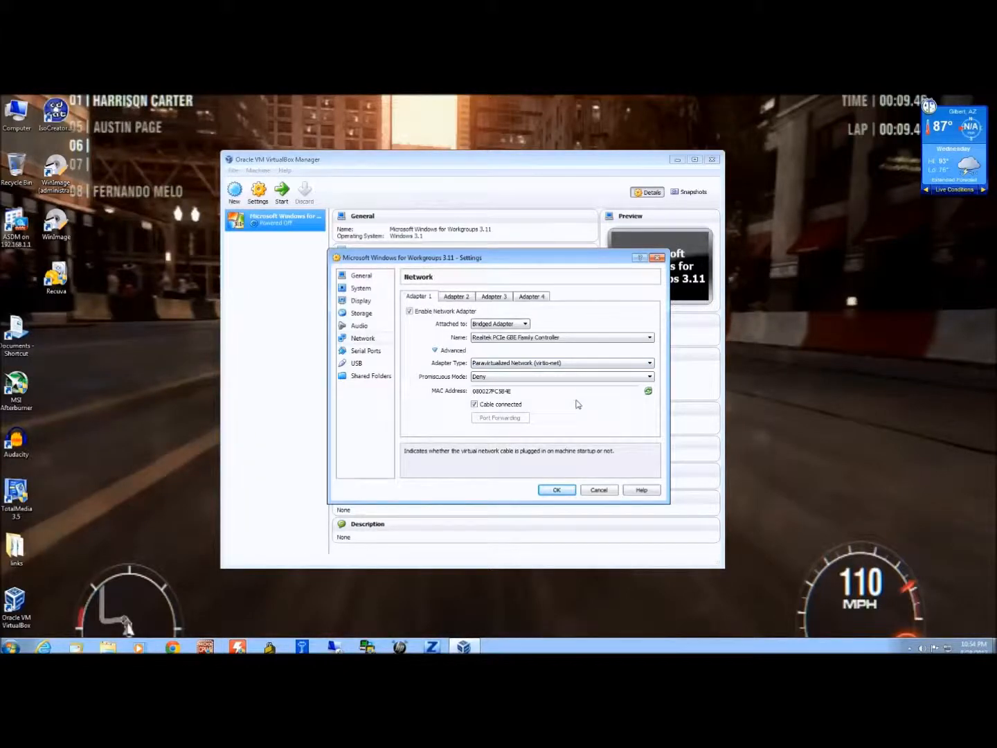
Step: Review the machine's serial port, USB and shared folder settings
click(363, 351)
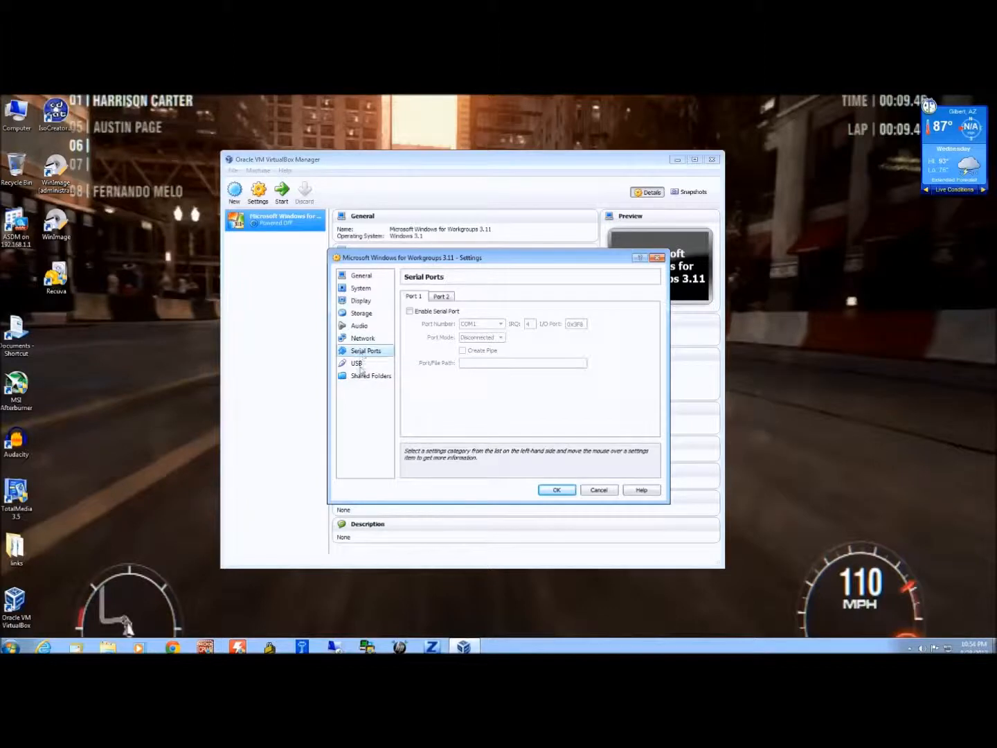
click(358, 365)
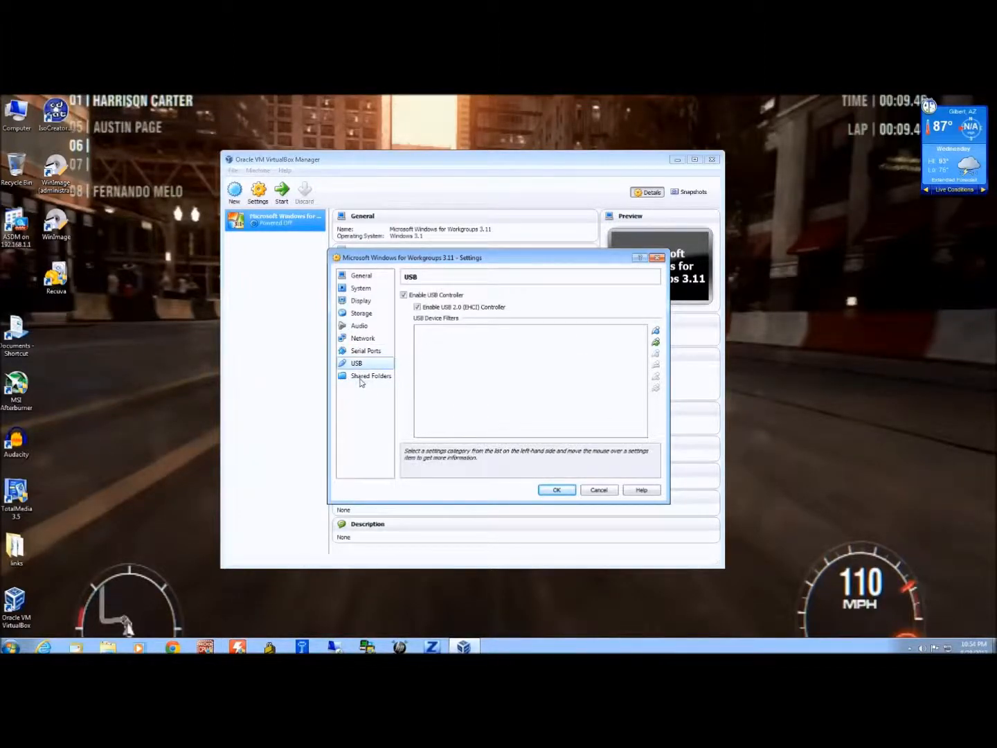
click(360, 380)
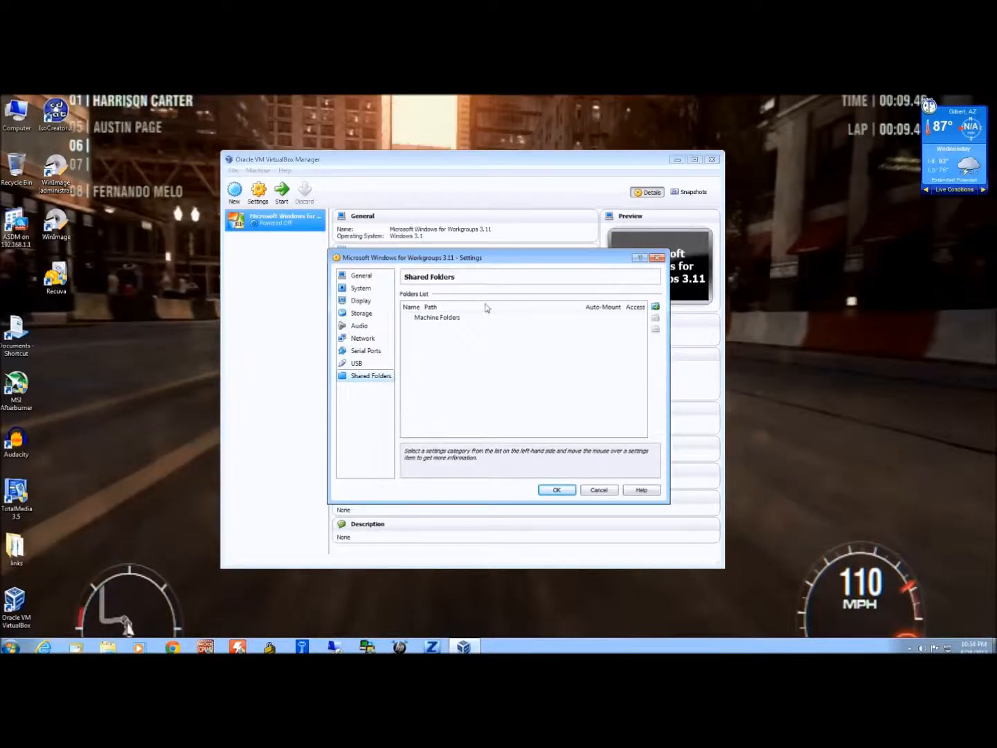
Step: Add C:\TEMP as an auto-mounted shared folder named TEMP and save the machine's settings
click(655, 308)
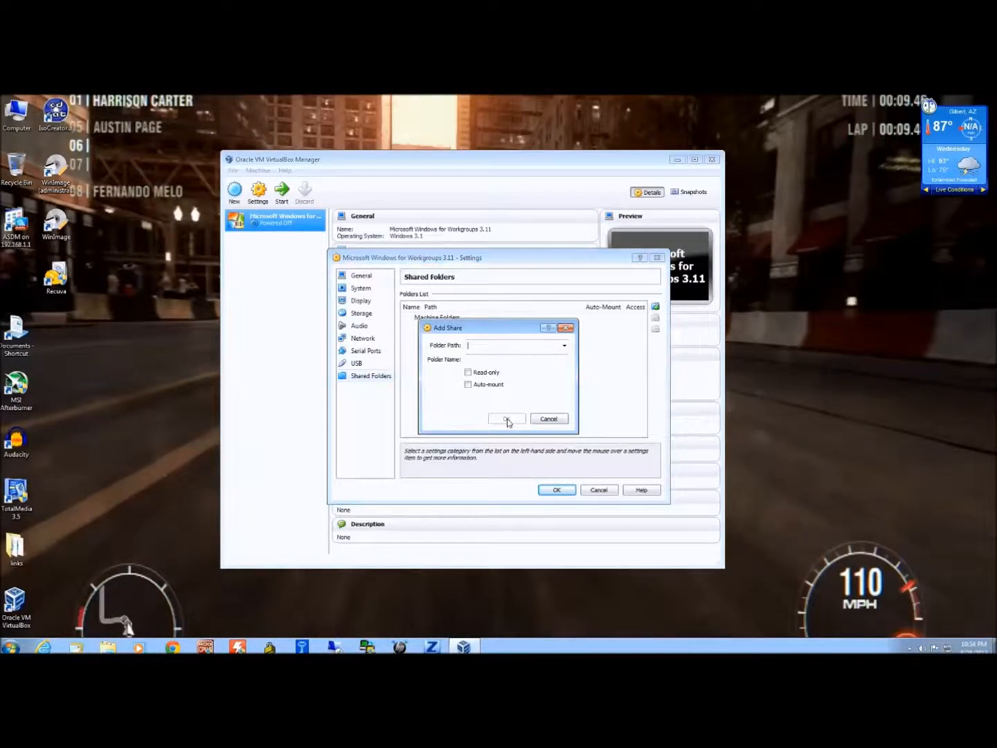
click(565, 347)
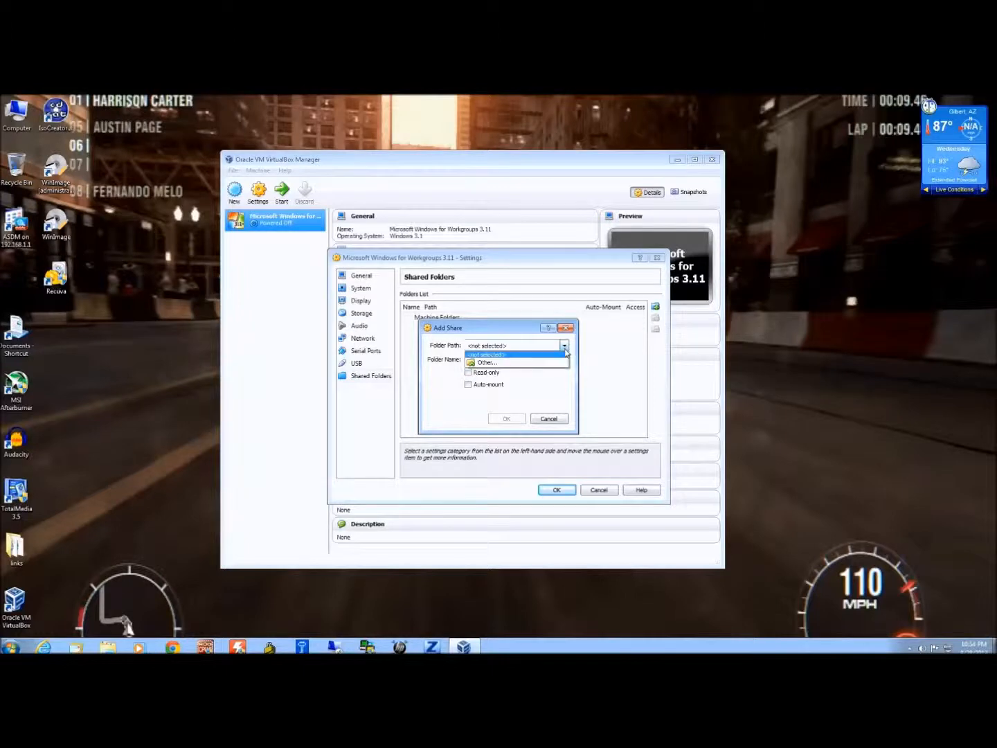
click(522, 363)
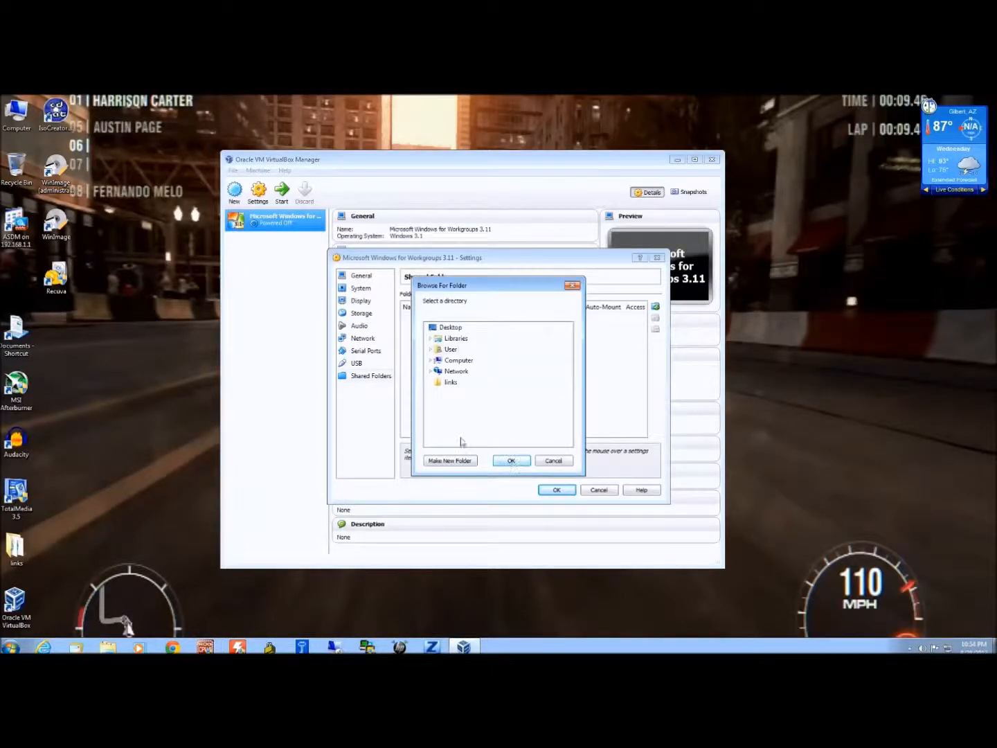
click(431, 360)
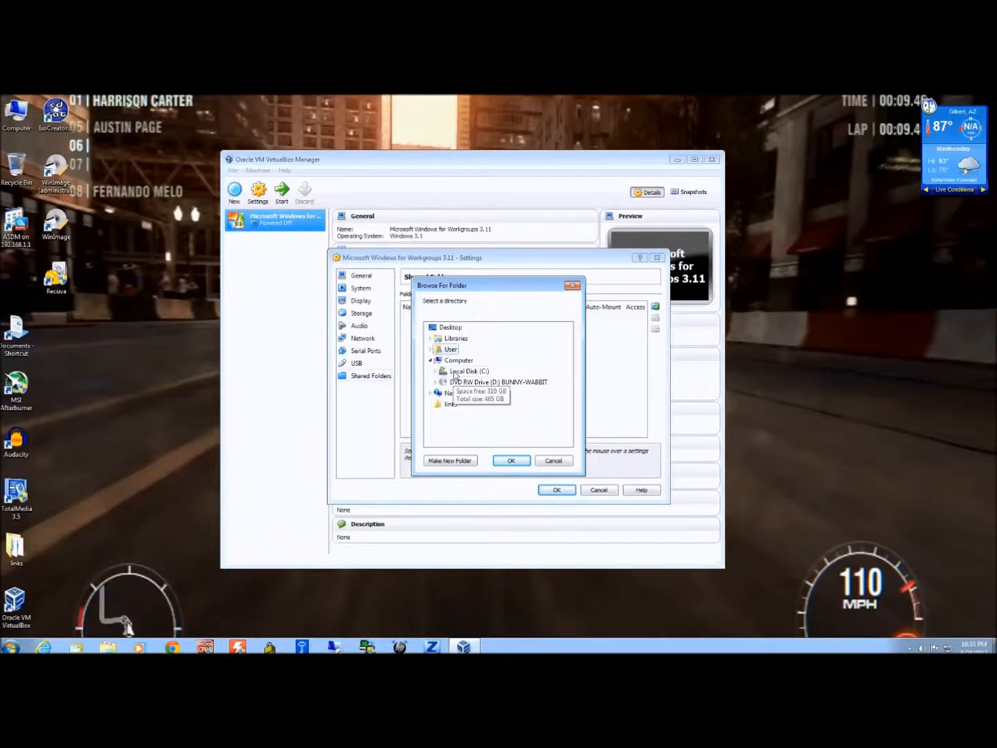
double_click(454, 371)
scroll(577, 379, down, 3)
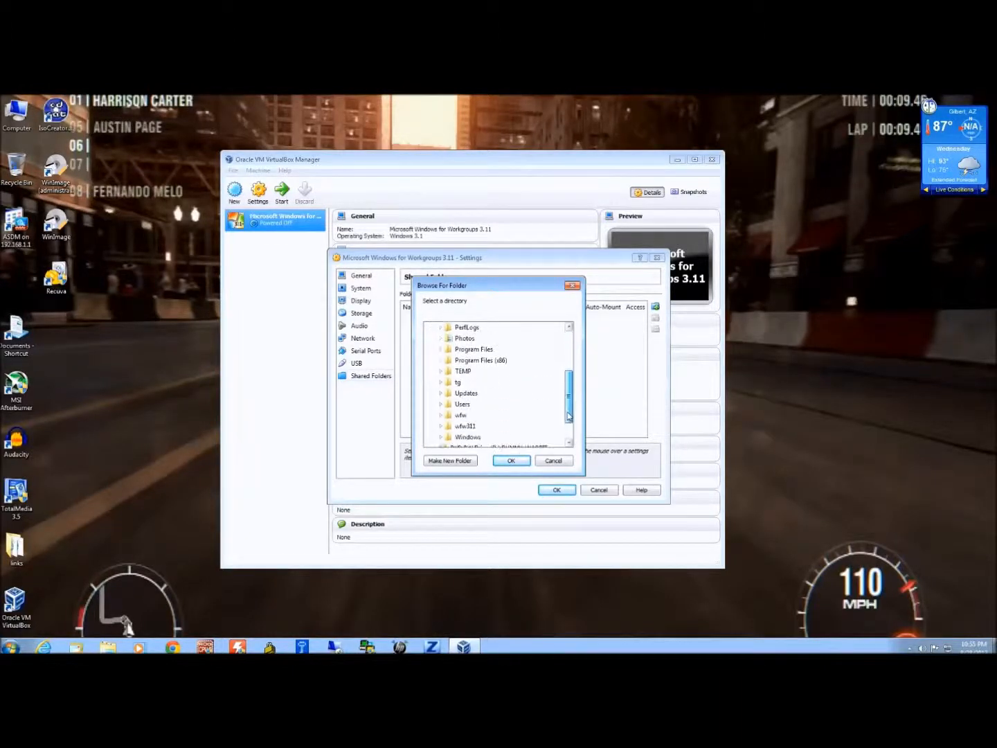
click(464, 373)
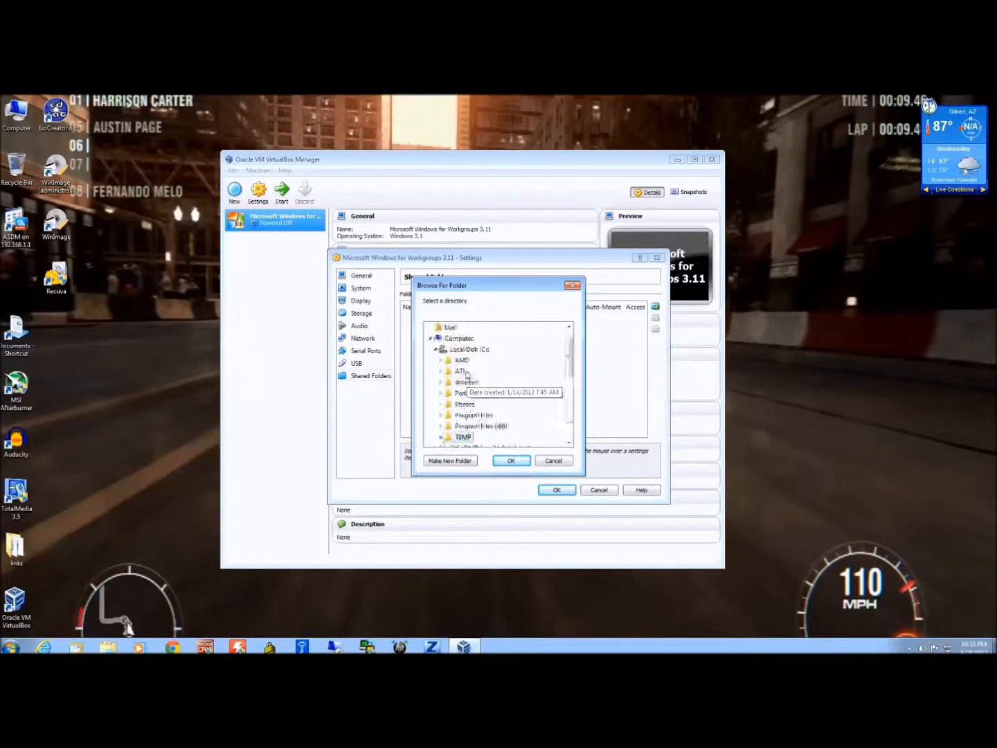
click(511, 461)
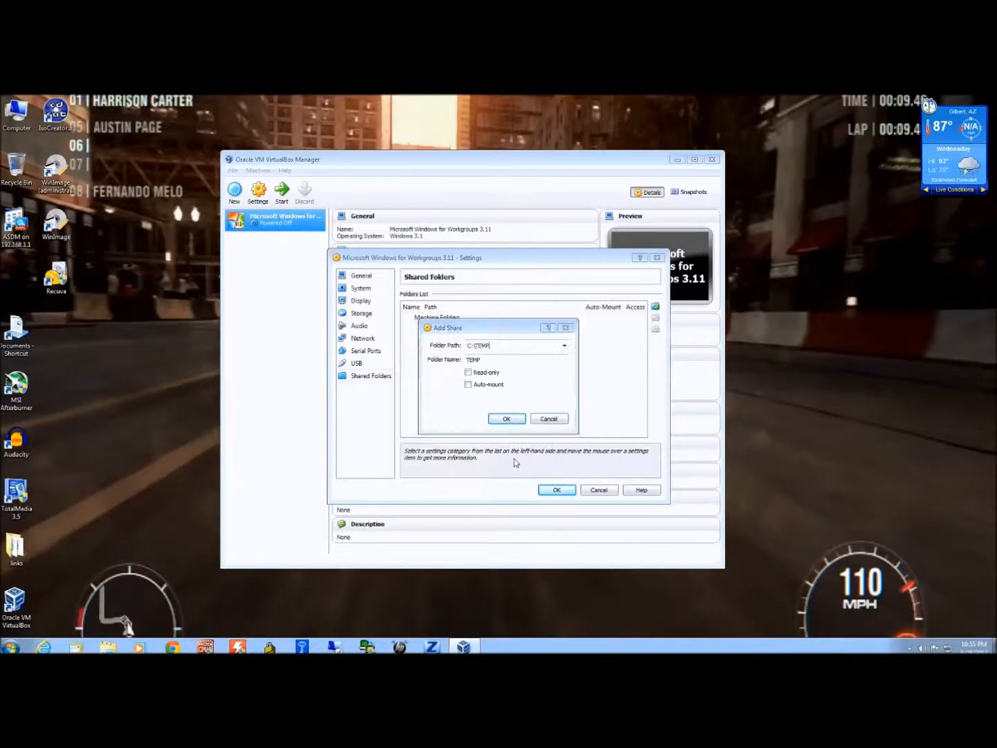
click(468, 385)
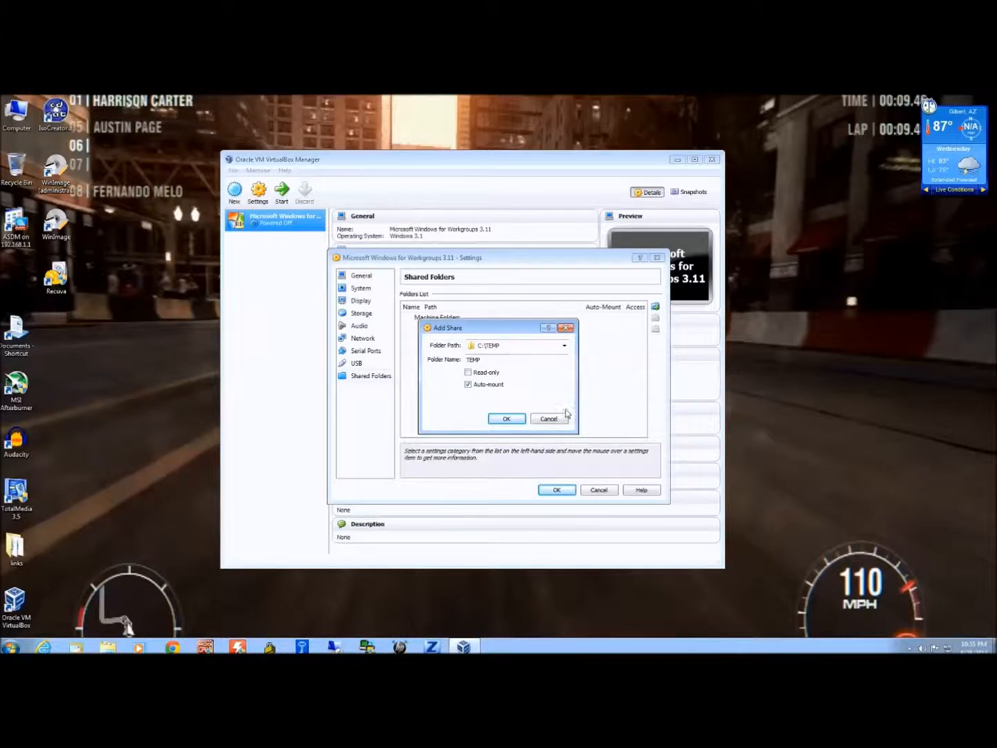
click(509, 418)
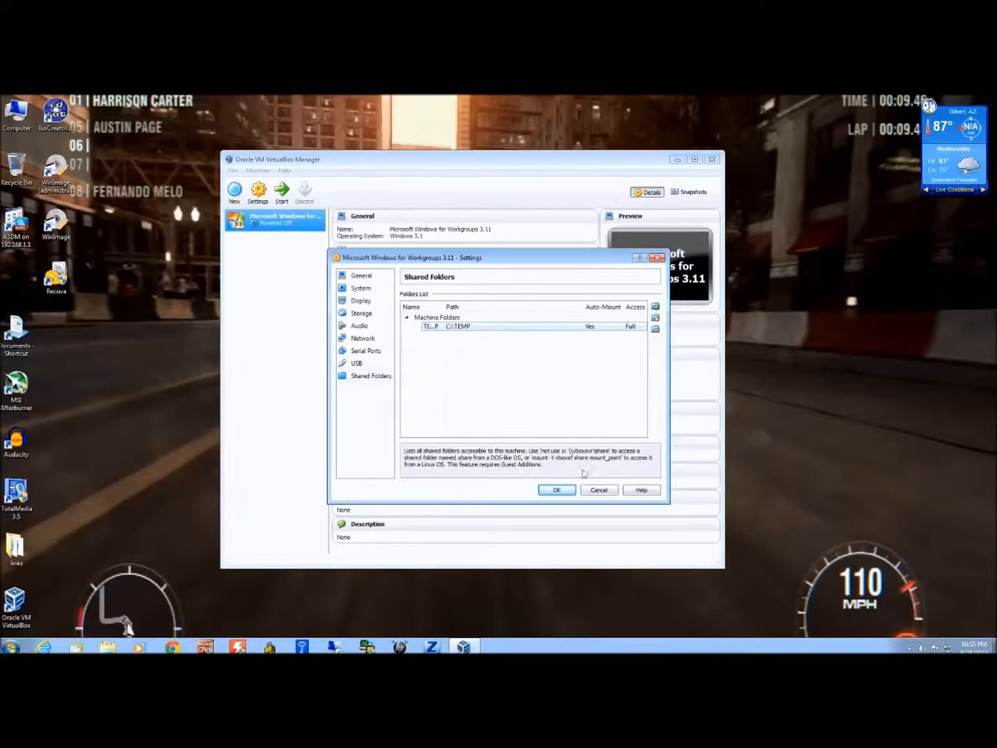
click(557, 490)
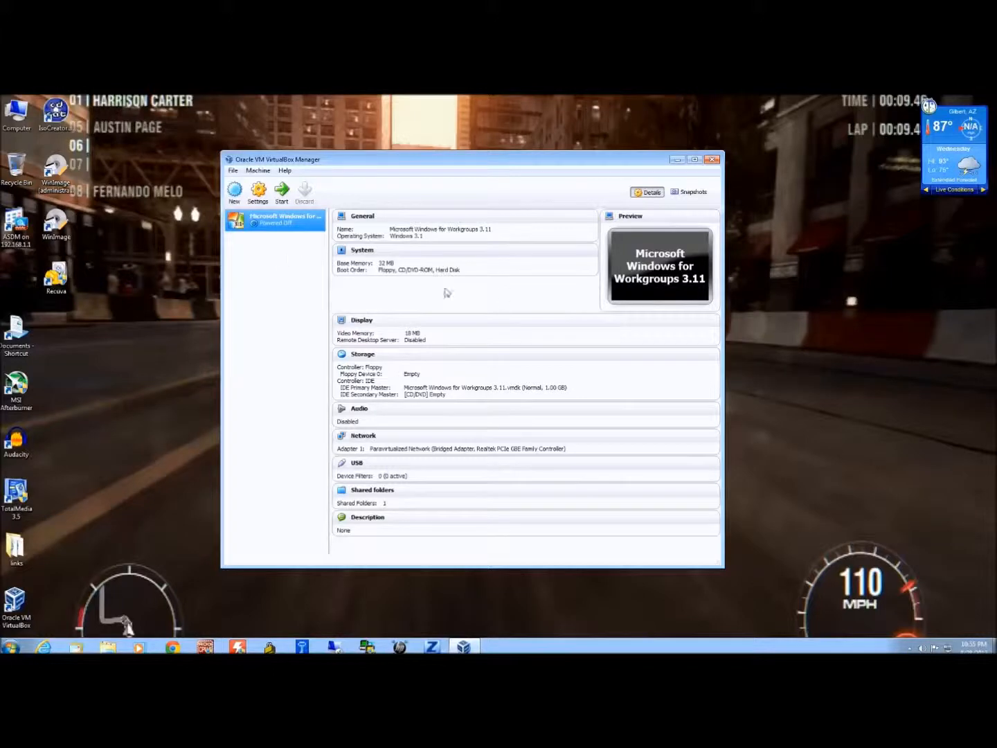
Step: Choose C:\TEMP\Windows for Worgroups 3.11.ova as the virtual appliance to import, and cancel the import
click(233, 171)
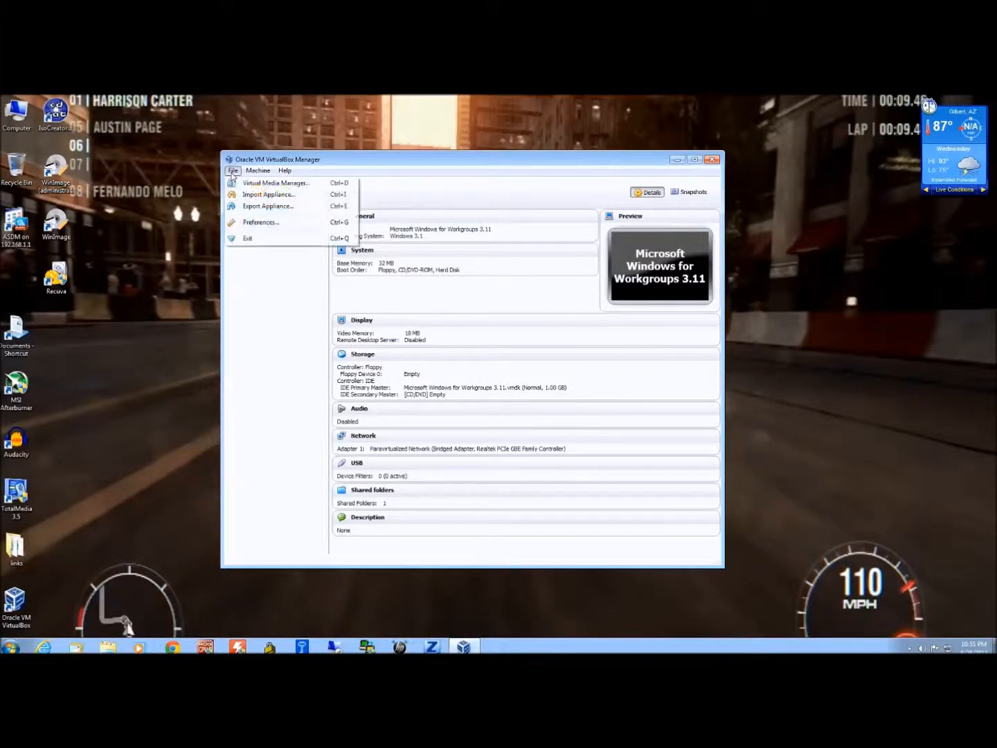
click(272, 195)
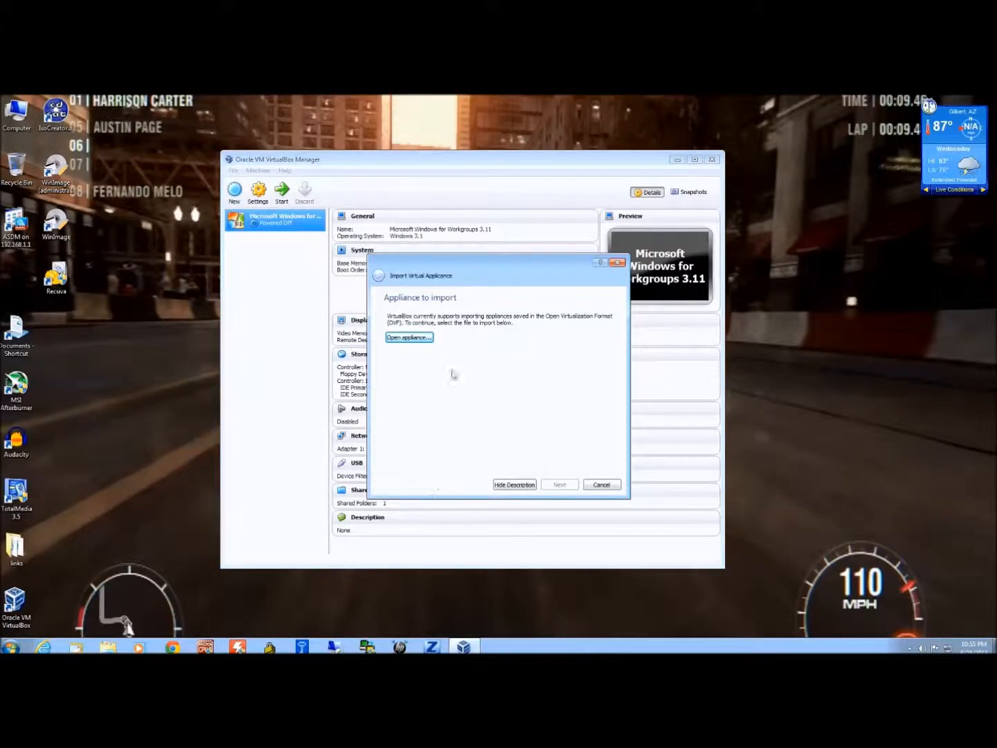
click(415, 336)
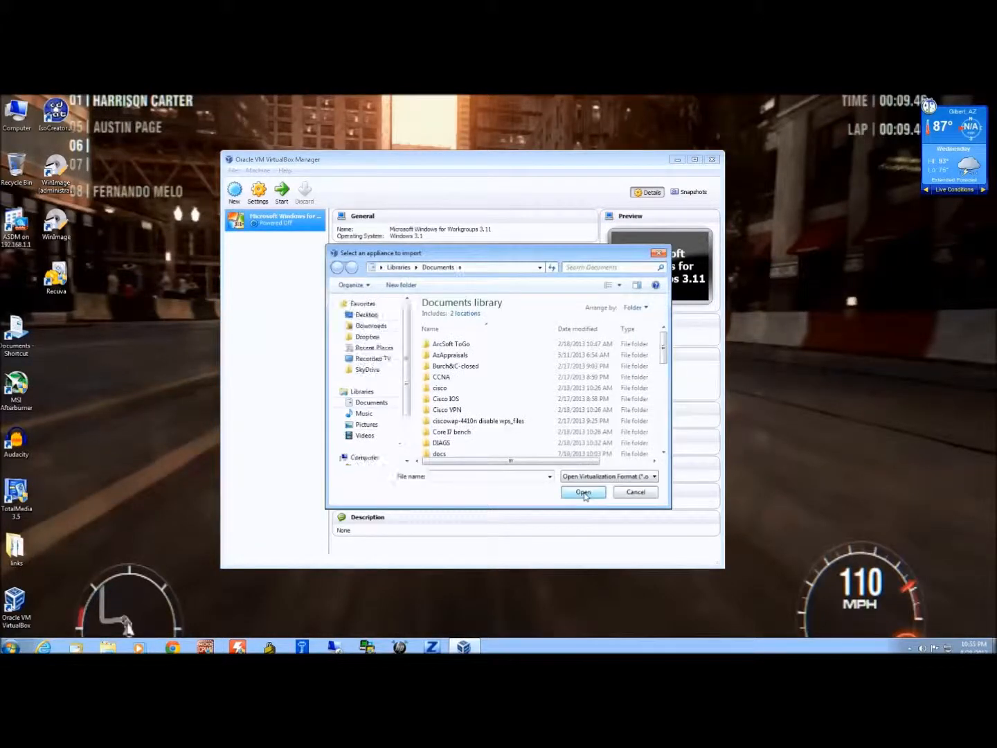
drag(662, 350, 664, 447)
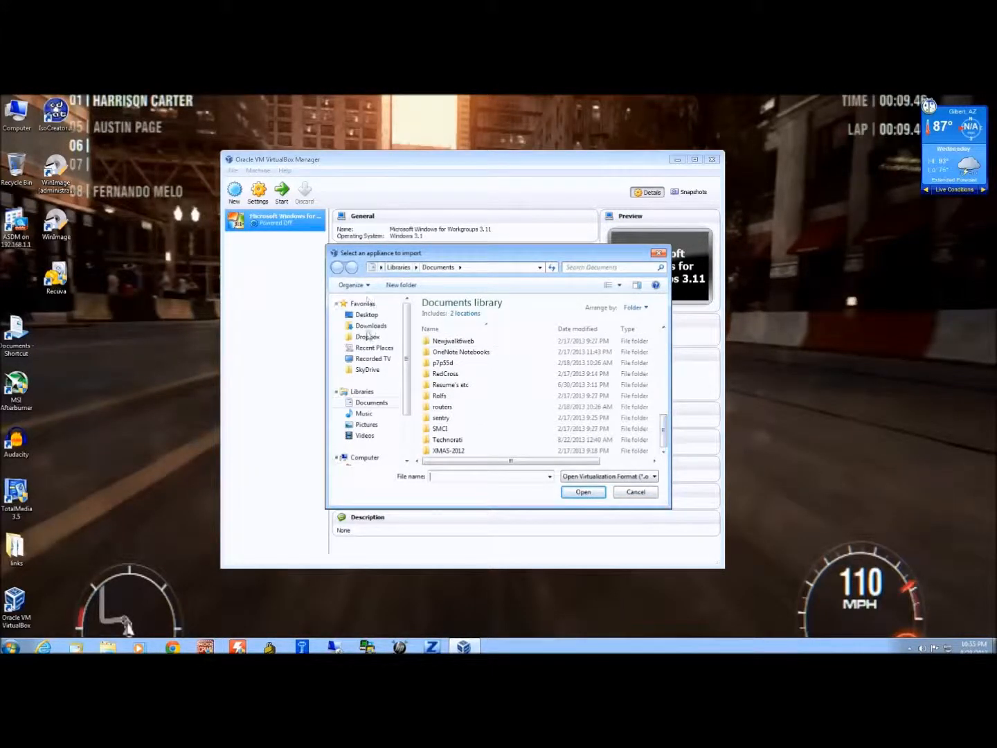
scroll(371, 411, down, 2)
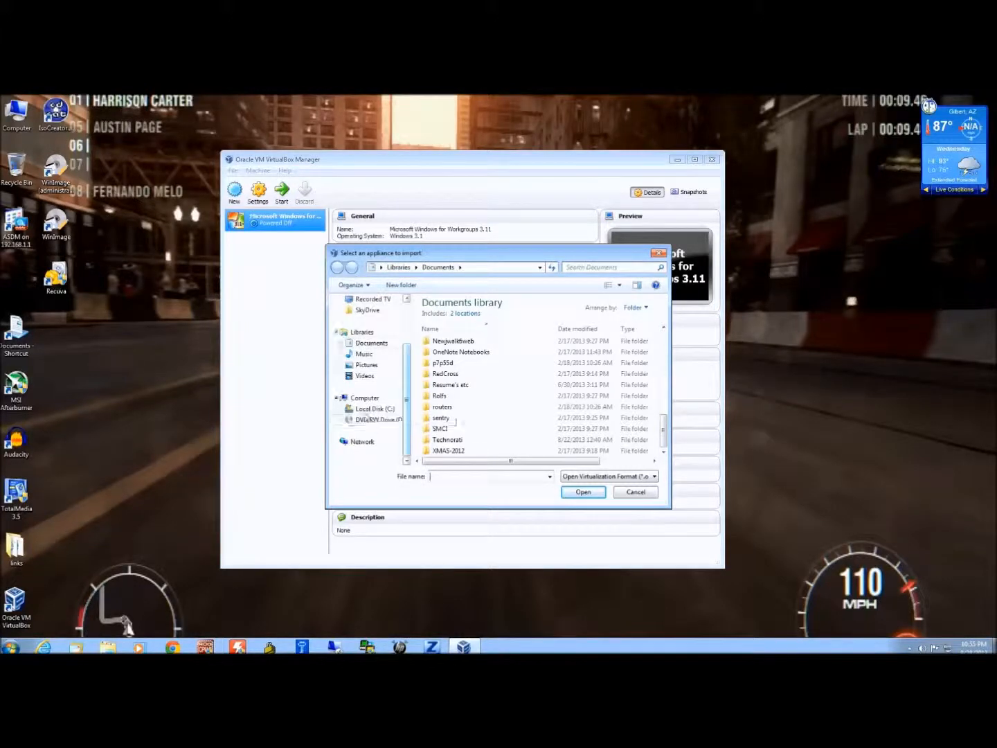
click(373, 410)
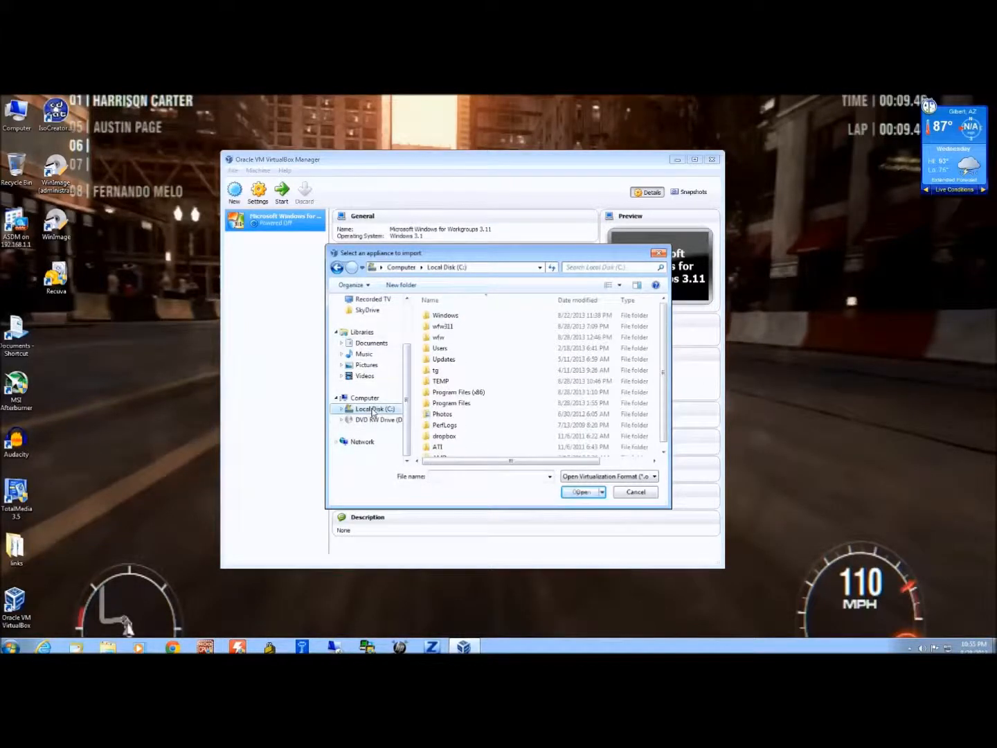
double_click(446, 382)
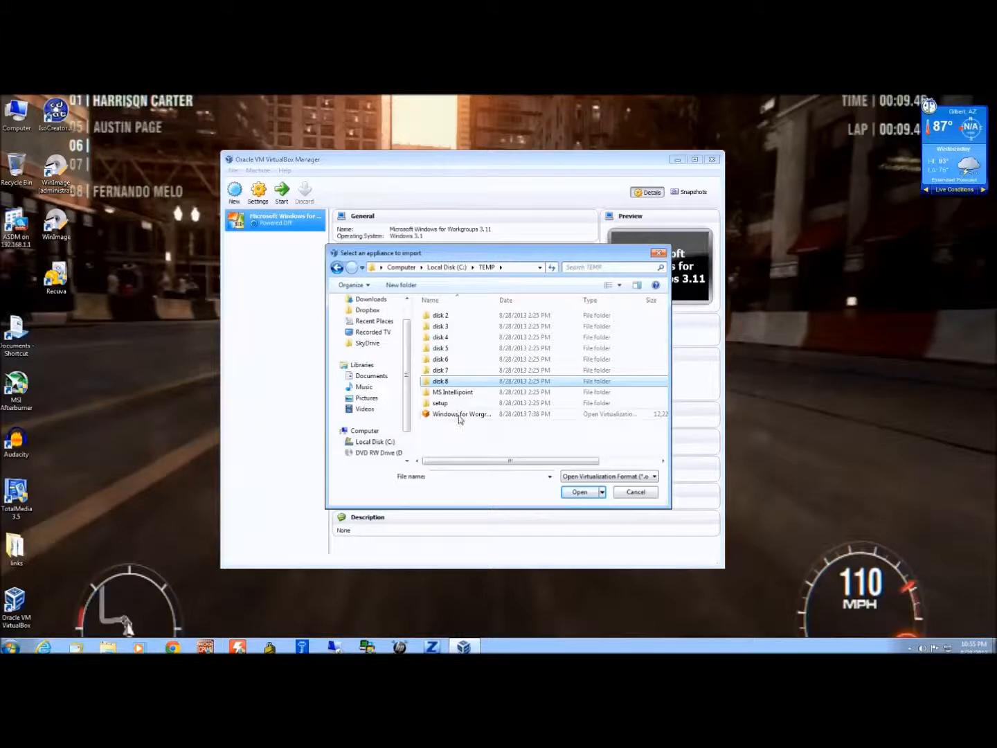
click(544, 414)
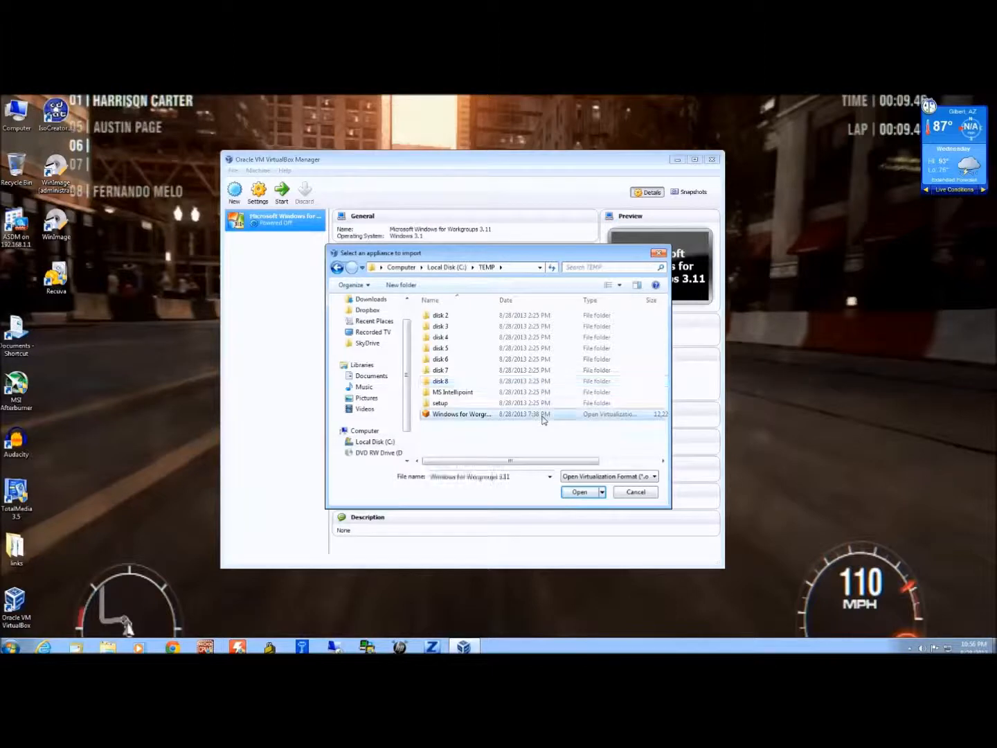
click(595, 492)
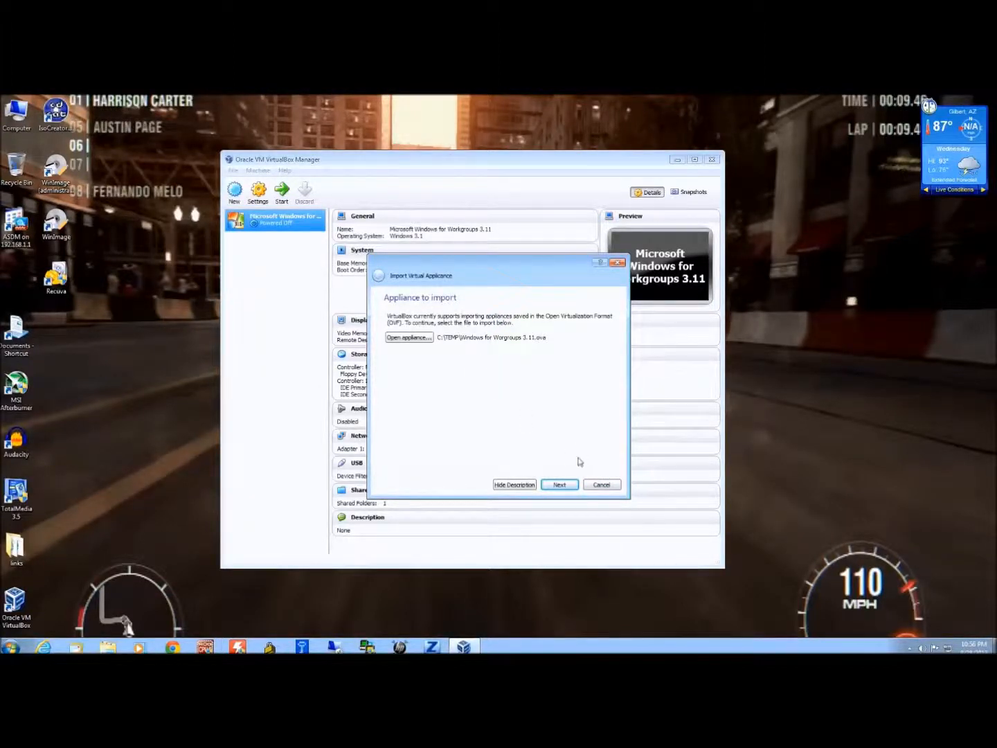
click(602, 484)
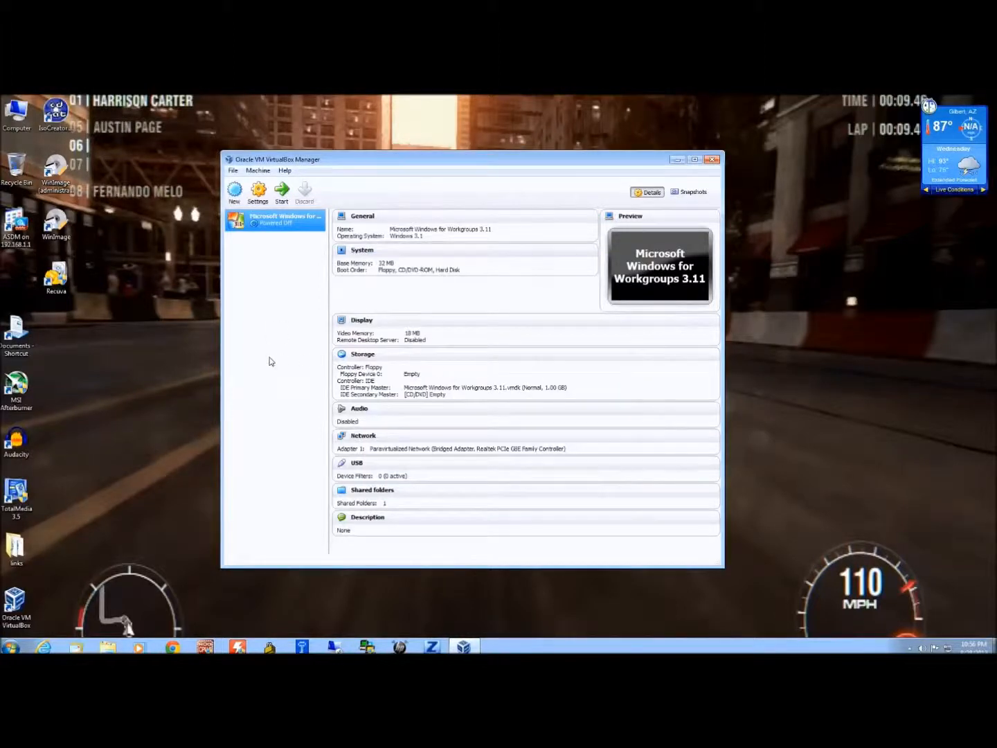
Step: Review the global VirtualBox preferences for general options, updates, host-only networks, proxy and extension packages
click(232, 173)
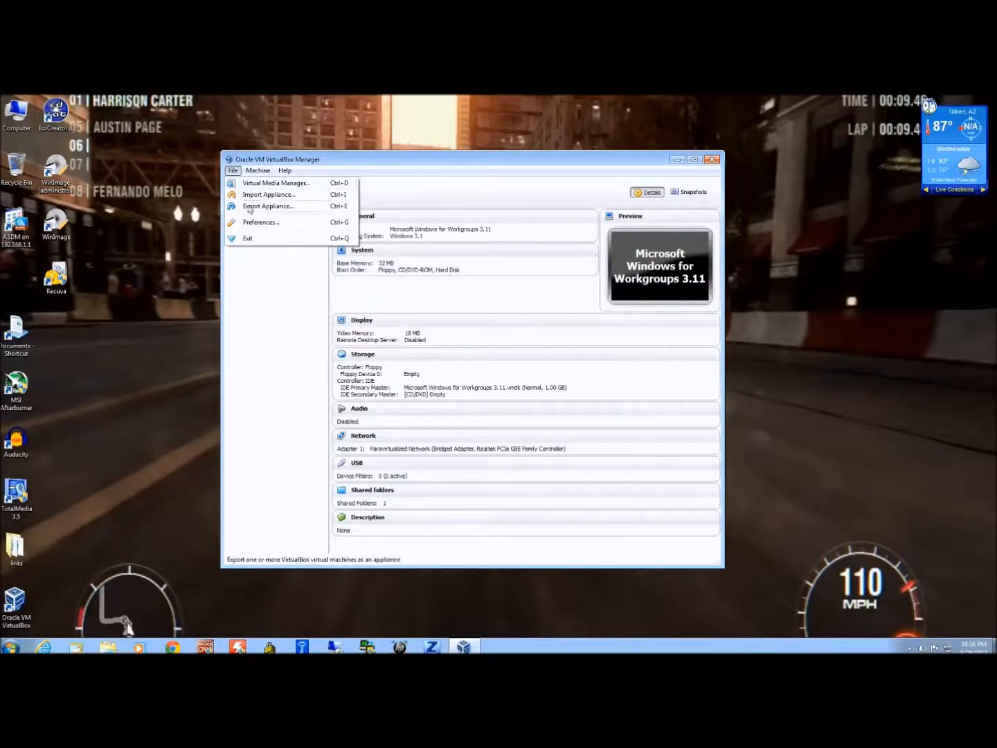
click(264, 222)
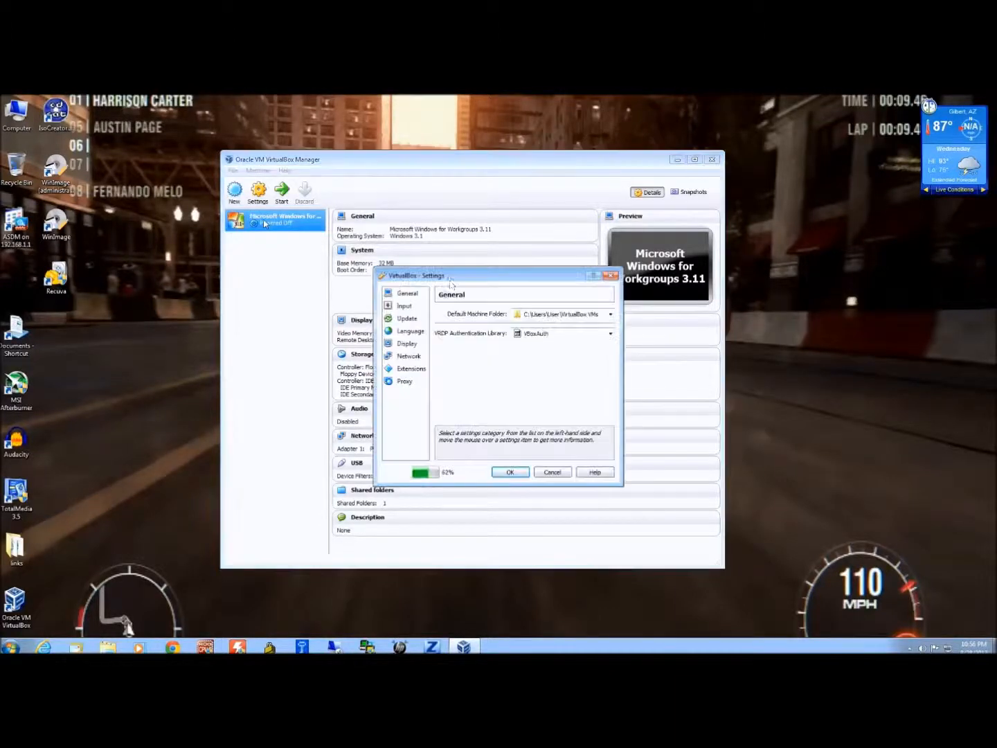
click(408, 319)
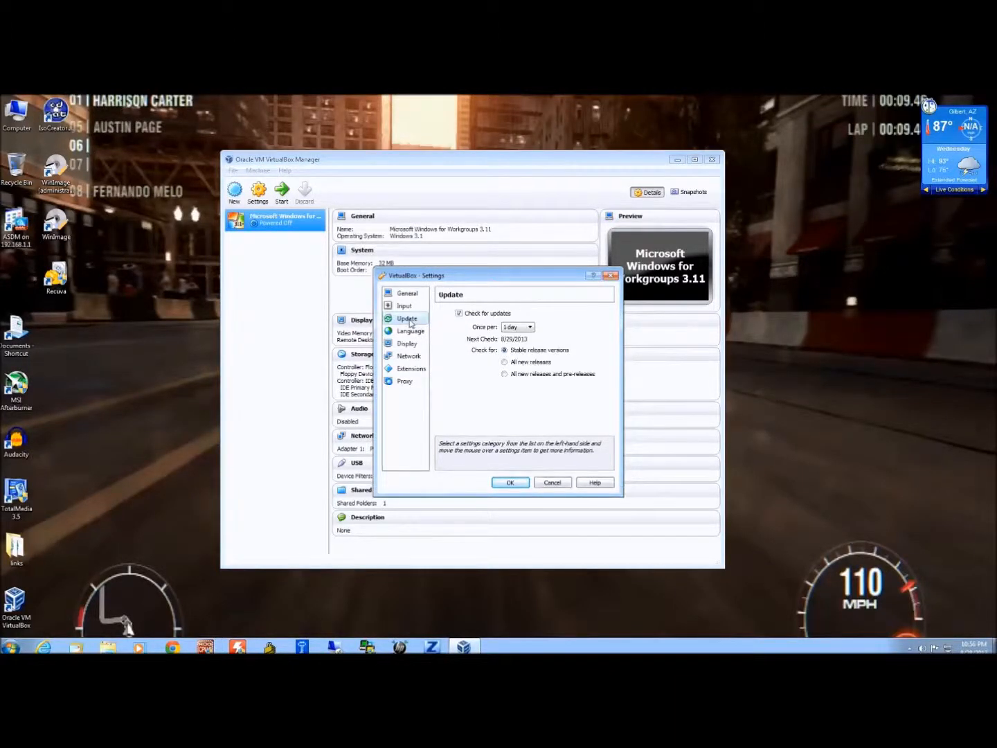
click(409, 295)
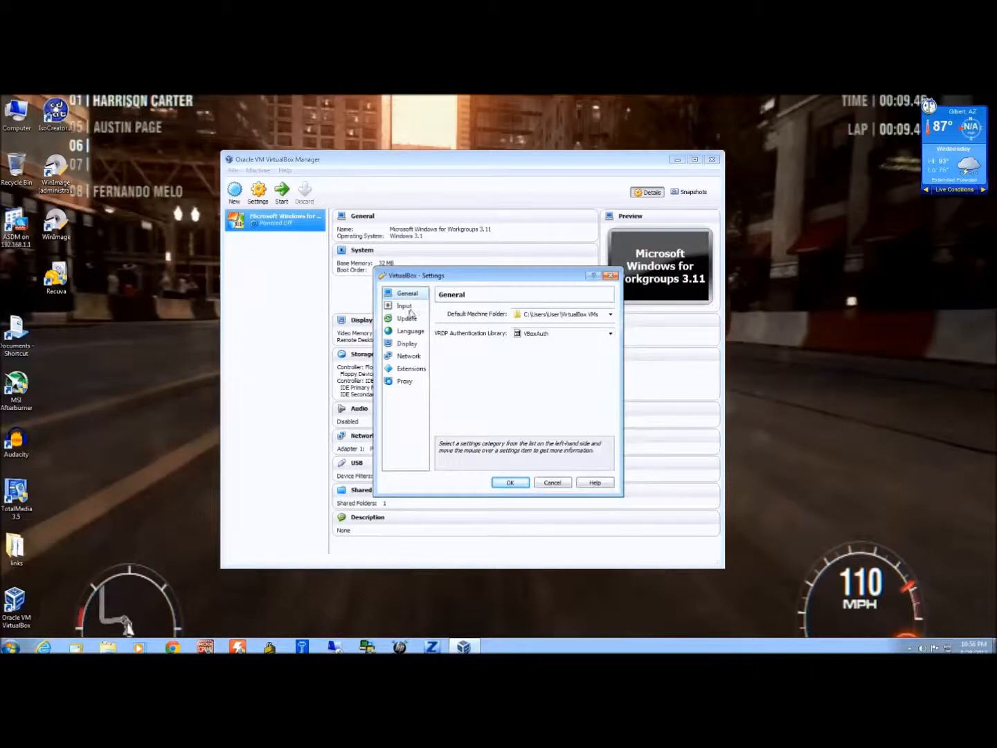
click(408, 356)
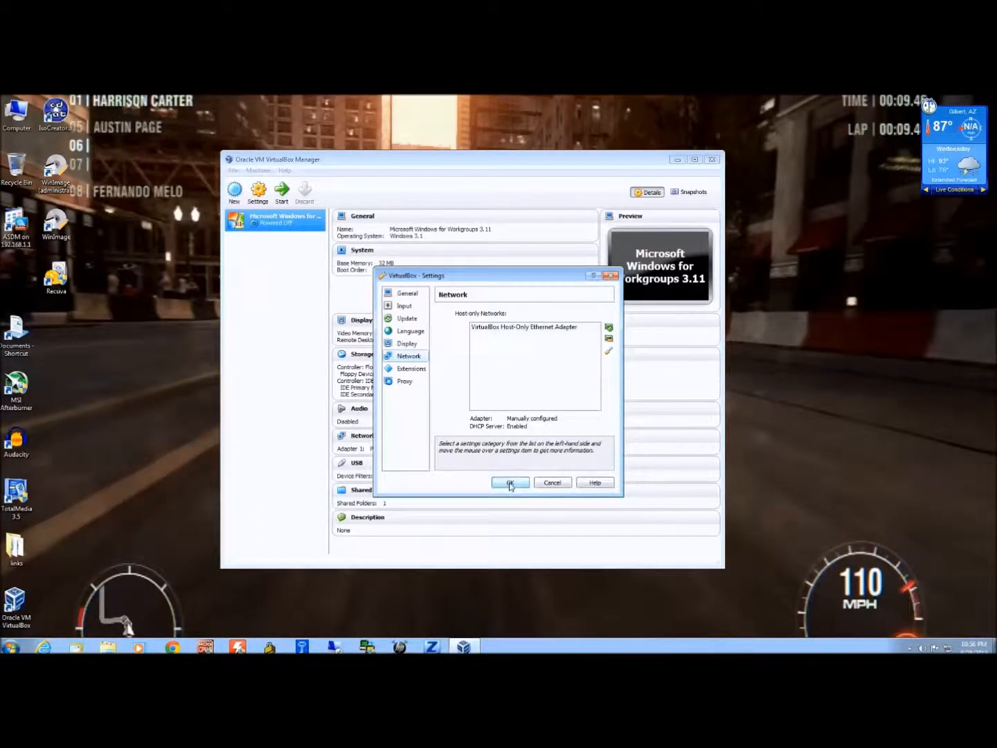
click(400, 381)
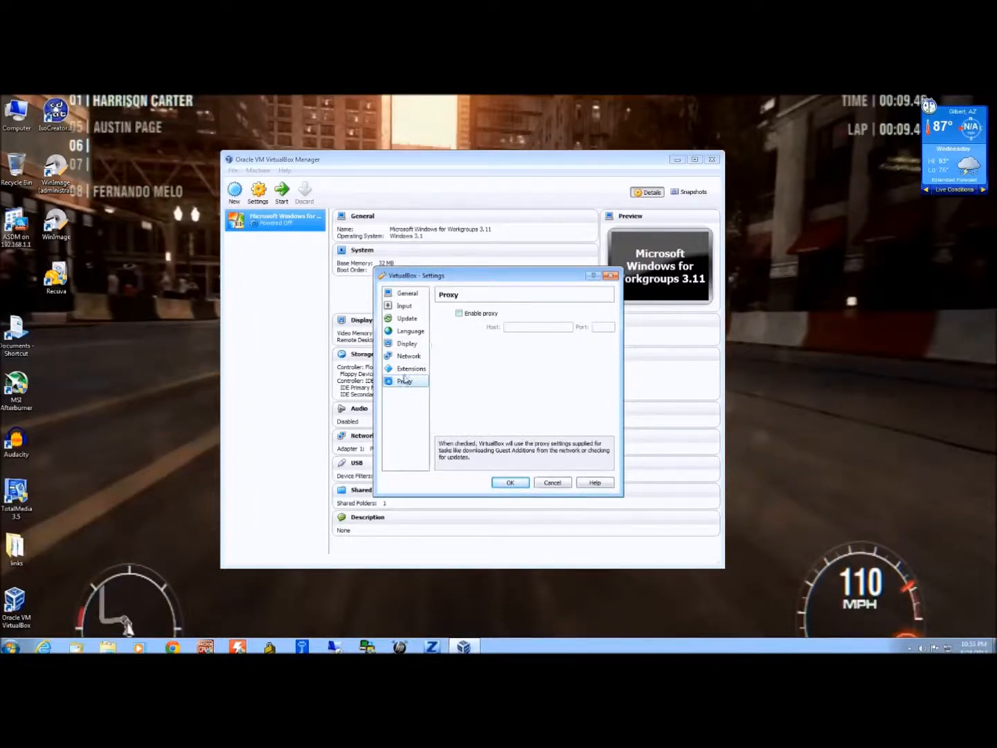
click(411, 369)
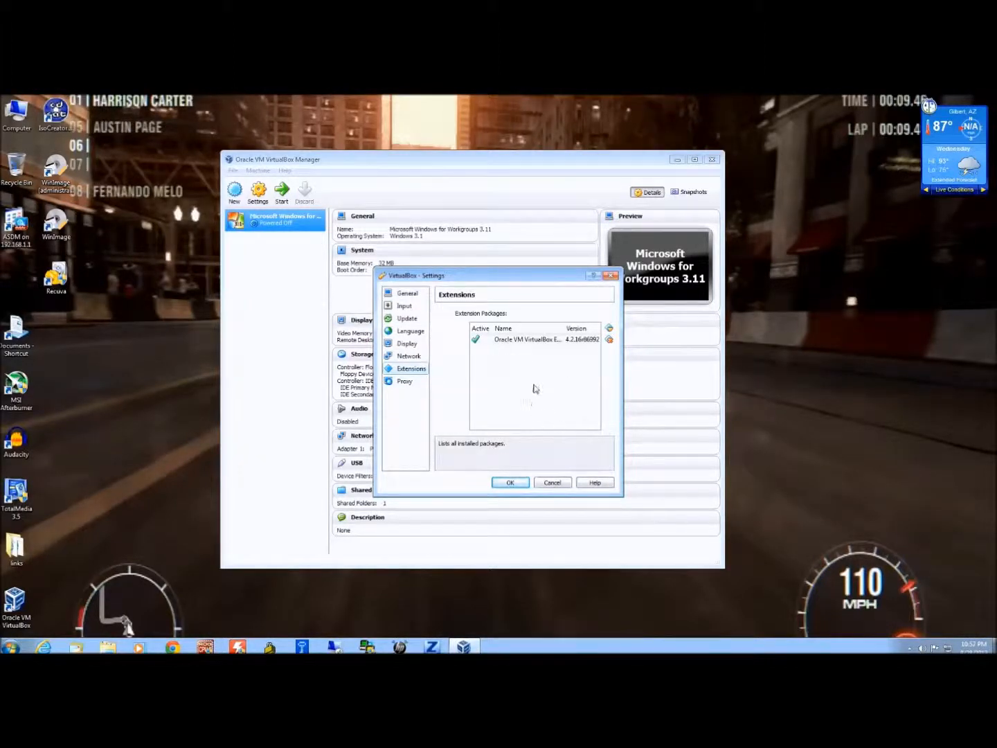
click(509, 483)
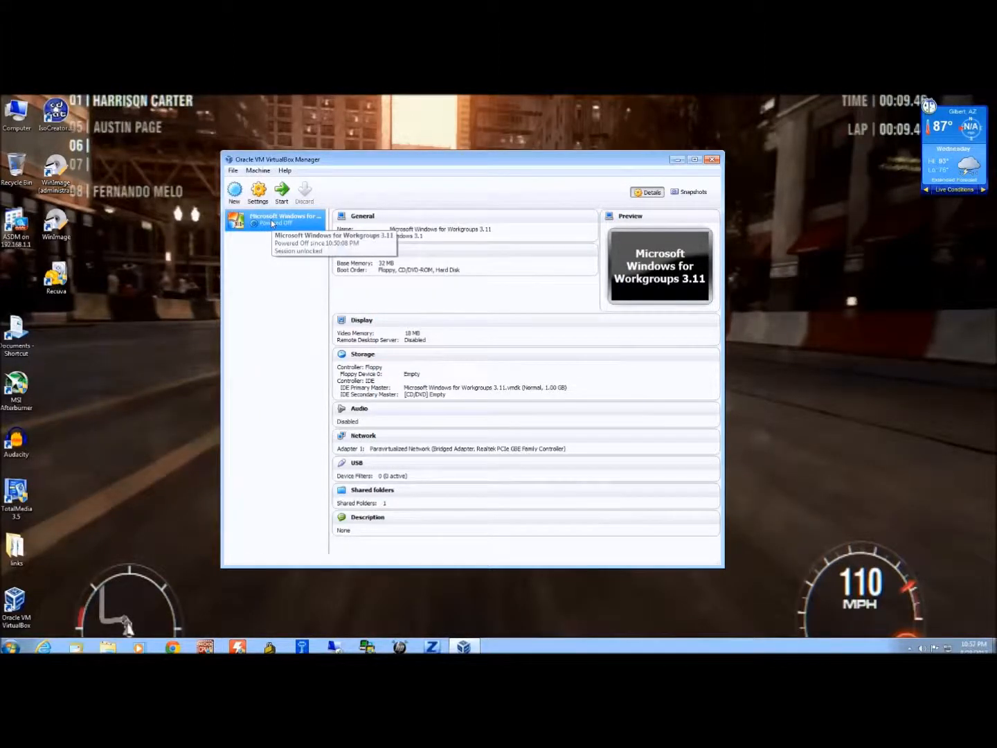
Step: Examine the registered hard drives, optical disks and floppy disks in the Virtual Media Manager, including the hard drive's medium type options
click(233, 171)
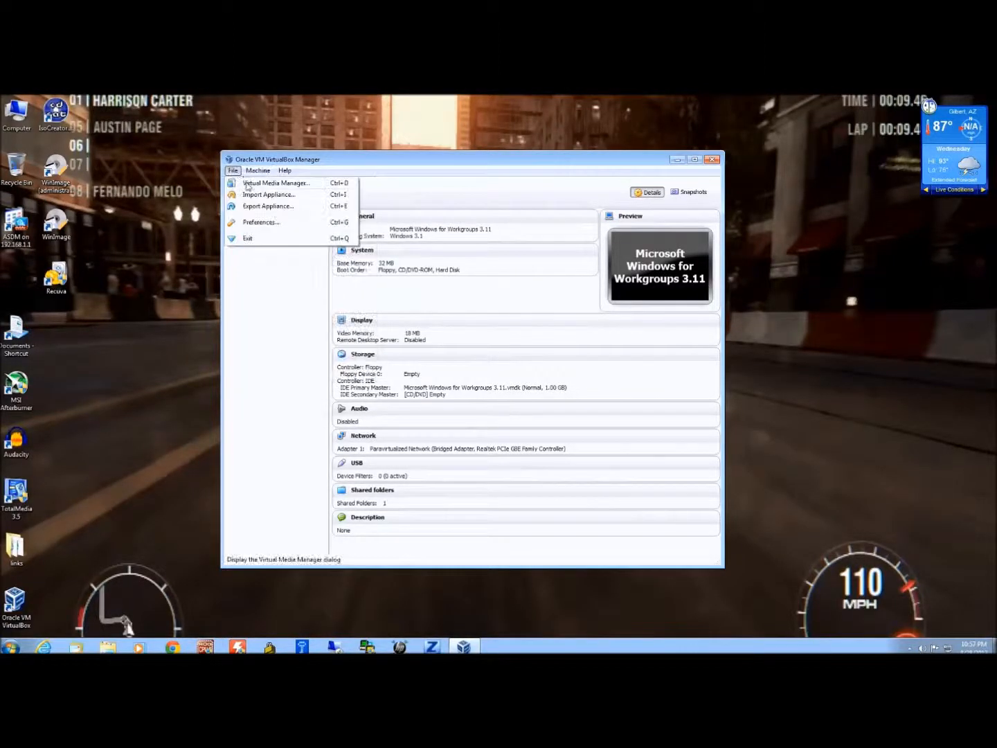
click(273, 183)
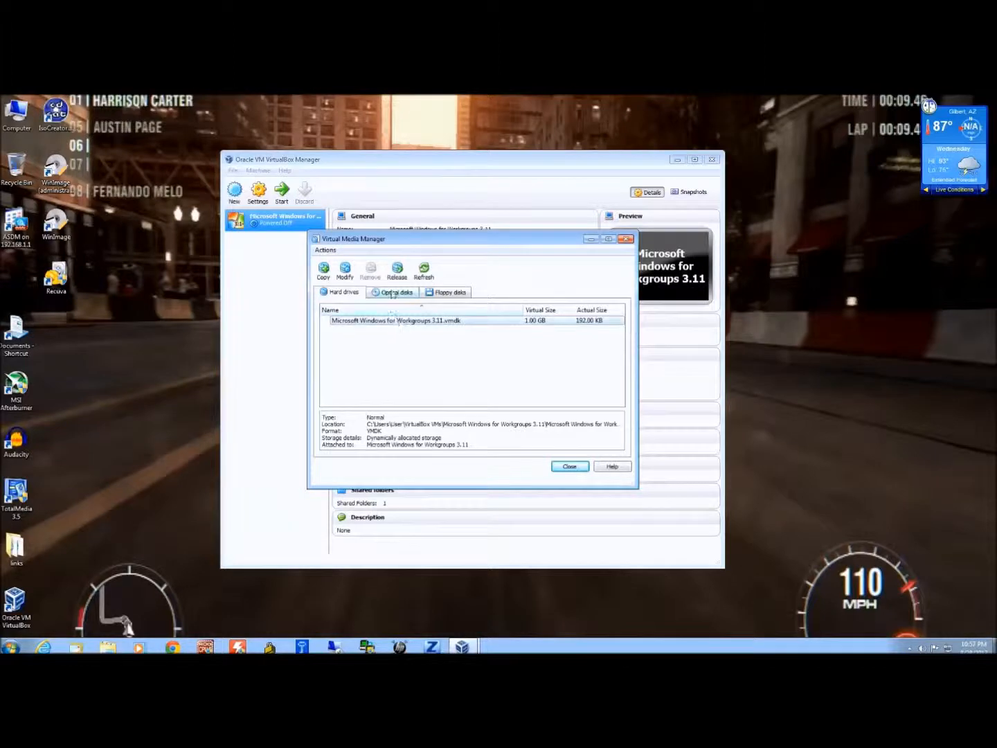
click(394, 292)
click(448, 293)
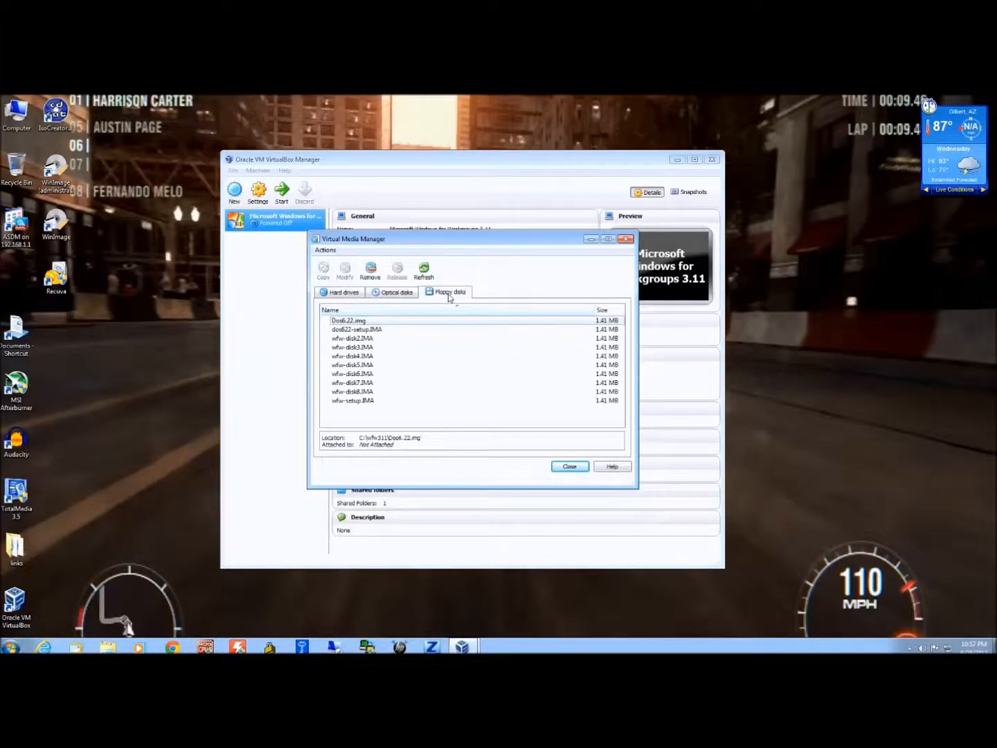
click(389, 293)
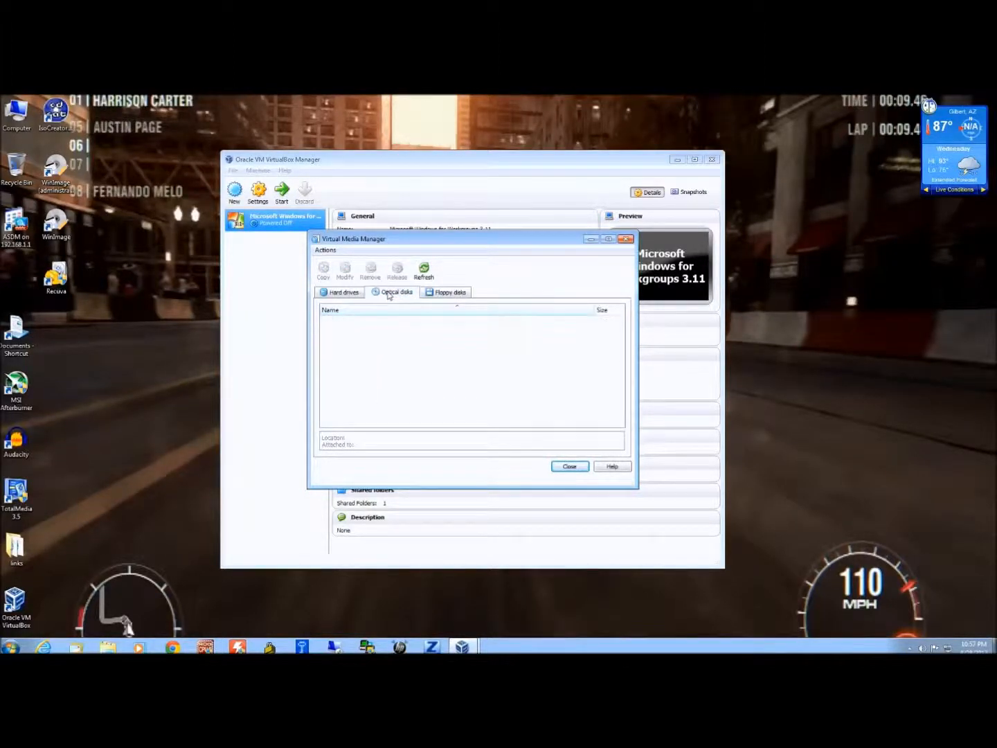
click(344, 294)
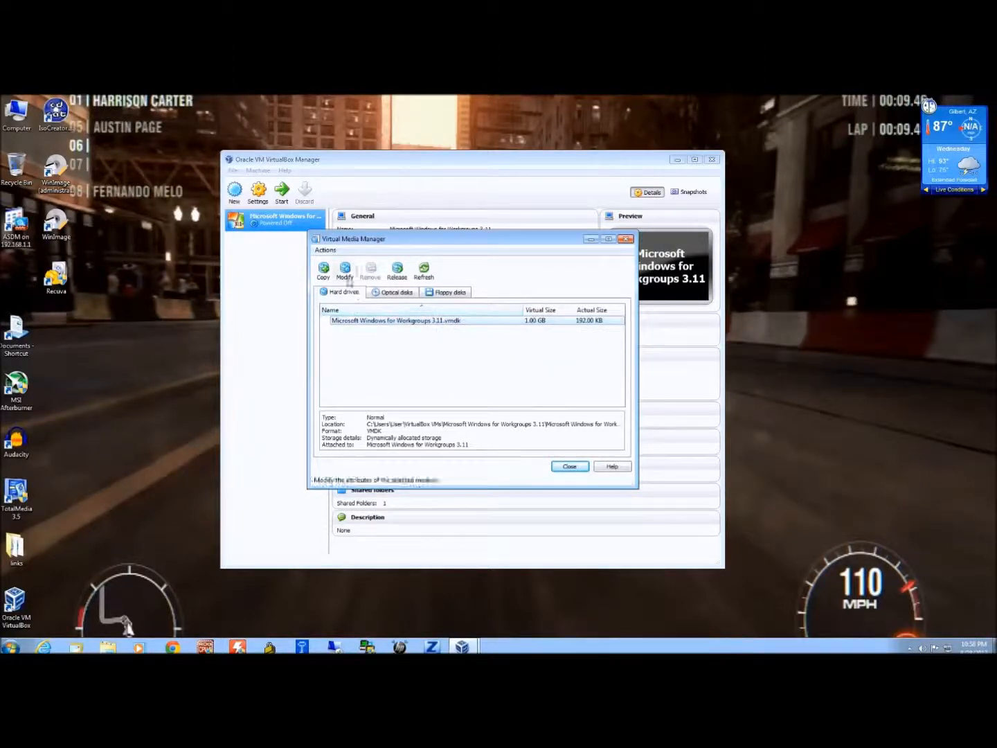
click(345, 270)
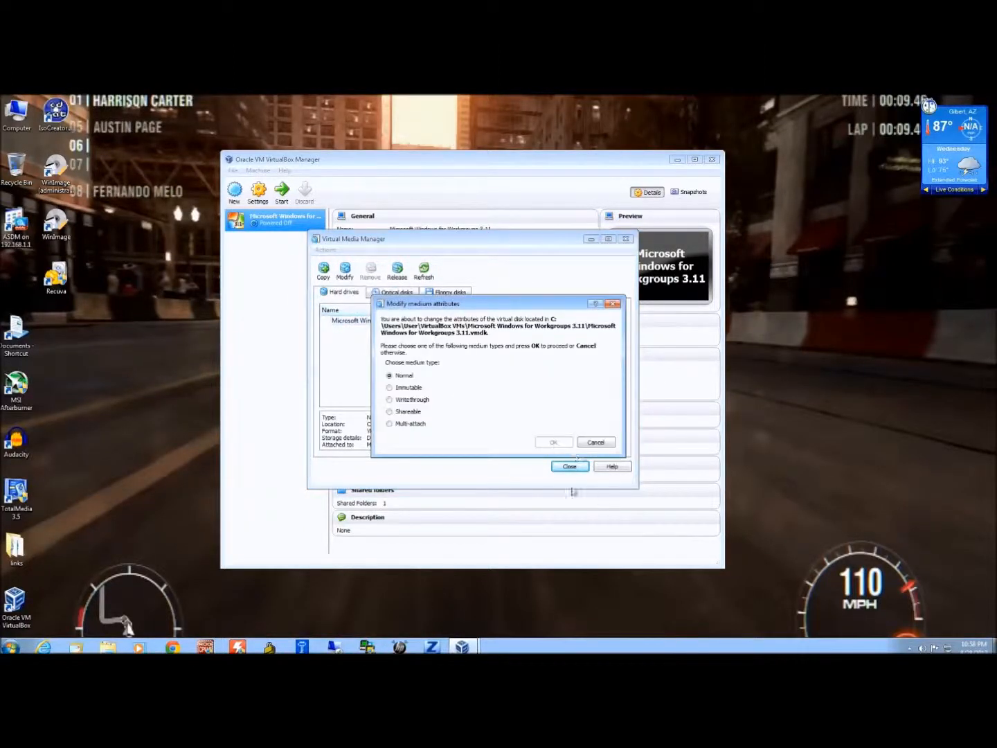
click(595, 443)
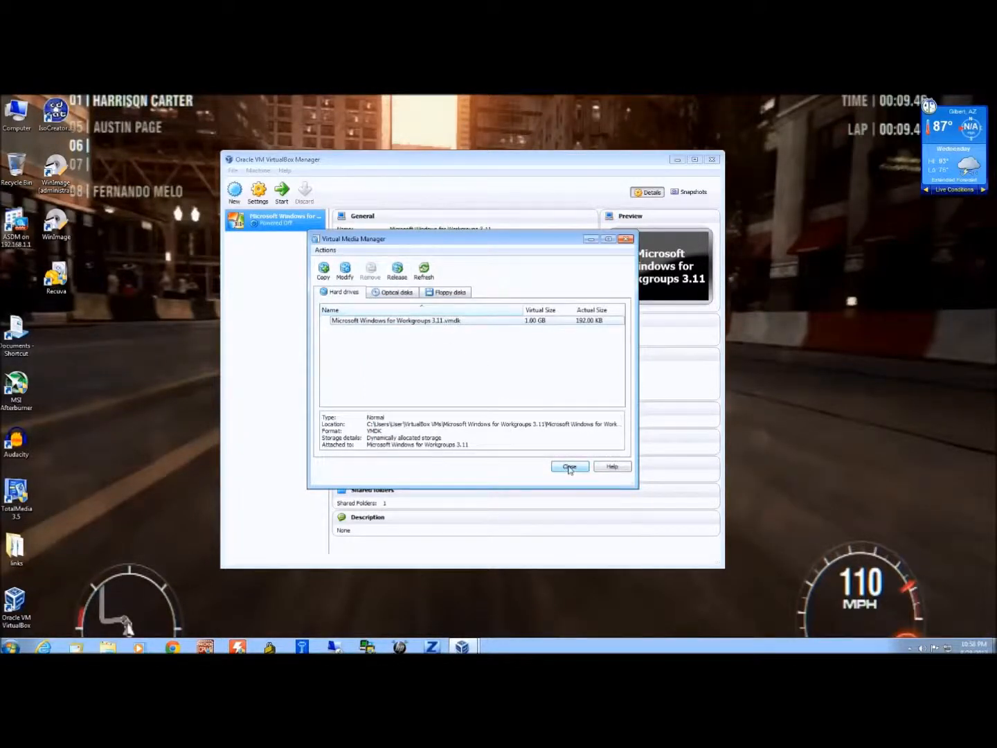
click(569, 467)
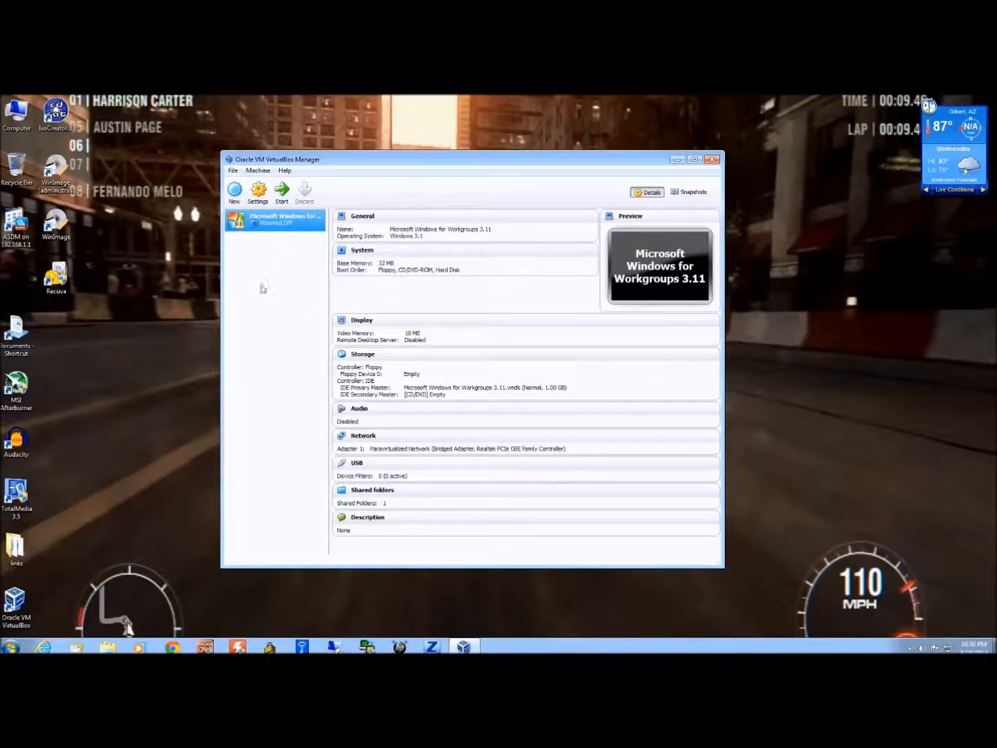
click(233, 170)
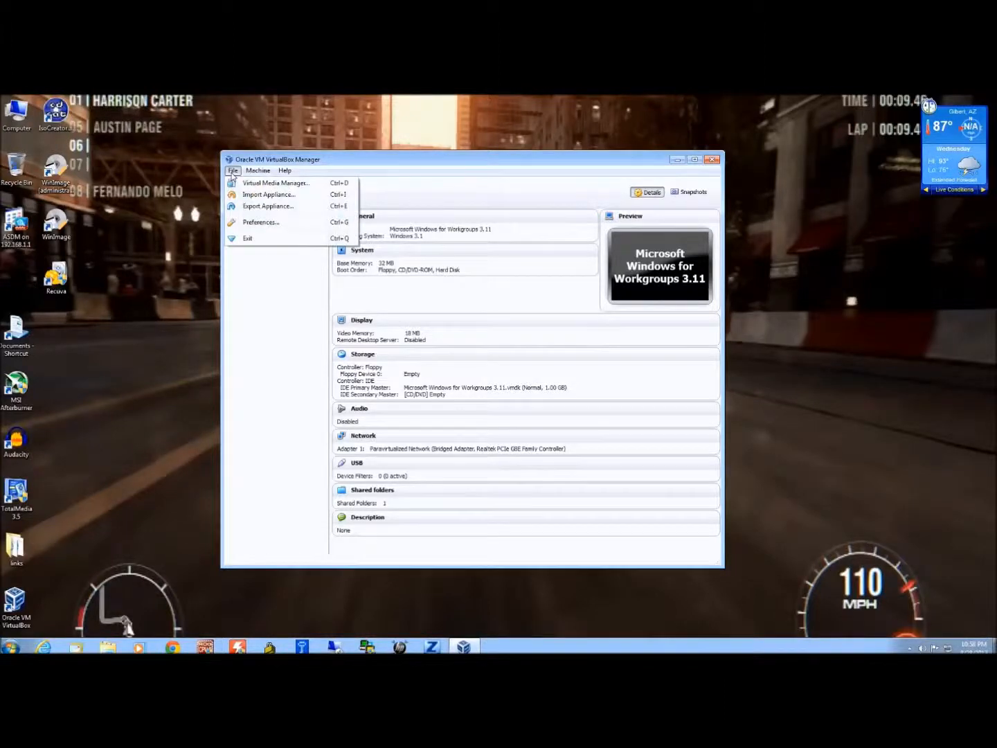
click(277, 305)
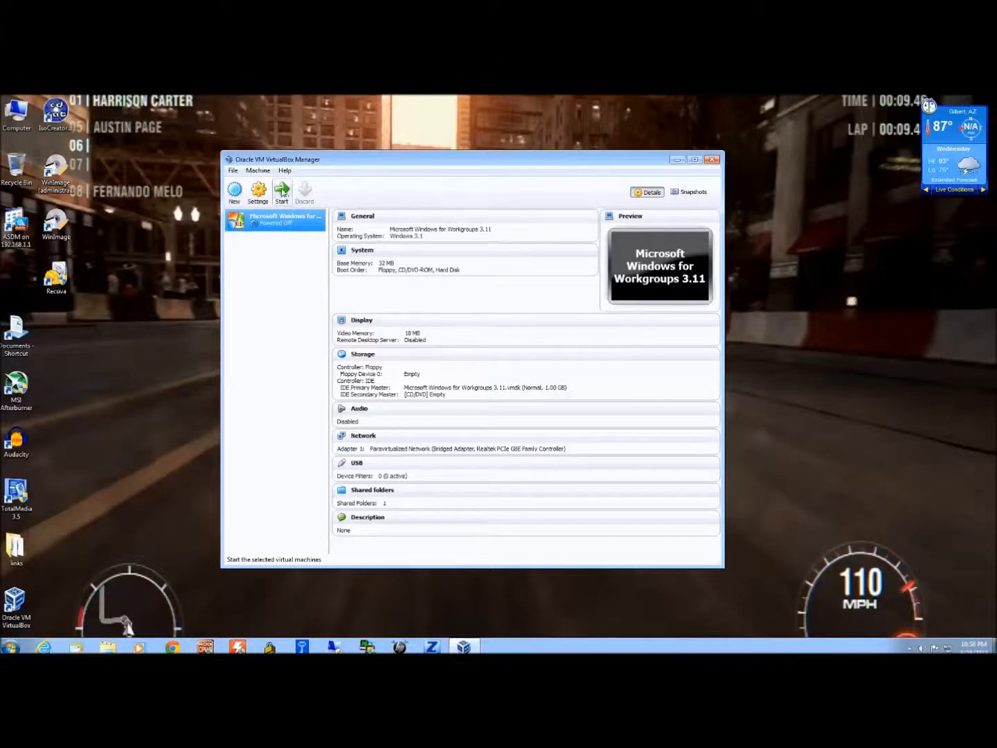
Step: Start the virtual machine with Host Drive 'D:' as the start-up disk and power it off
click(281, 192)
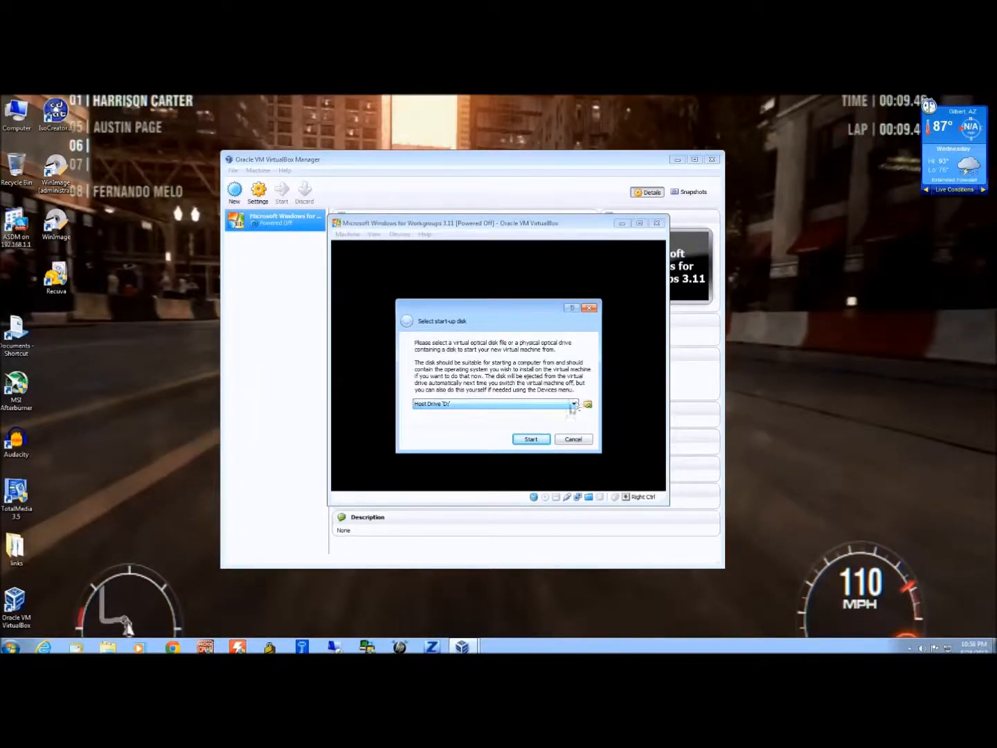
click(532, 440)
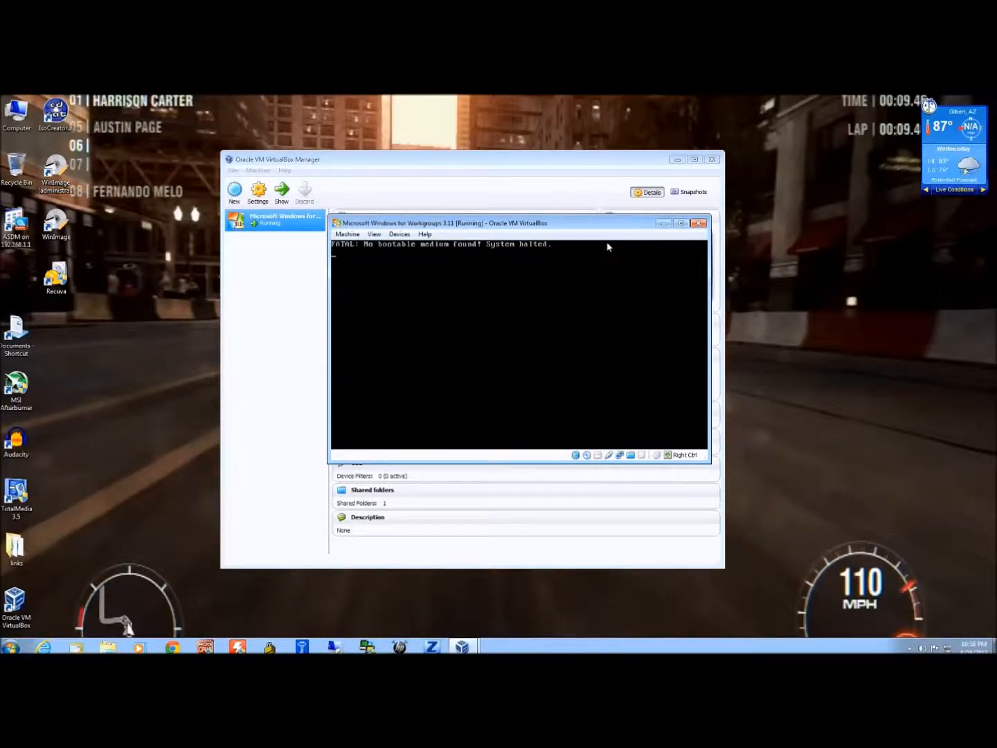
click(700, 224)
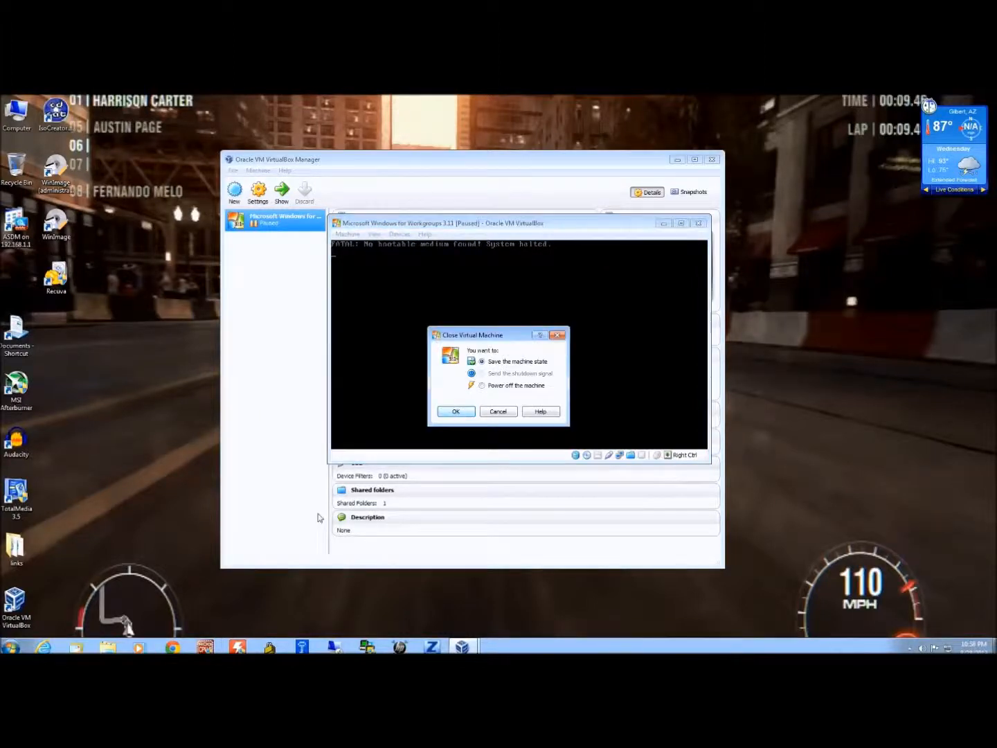
click(455, 411)
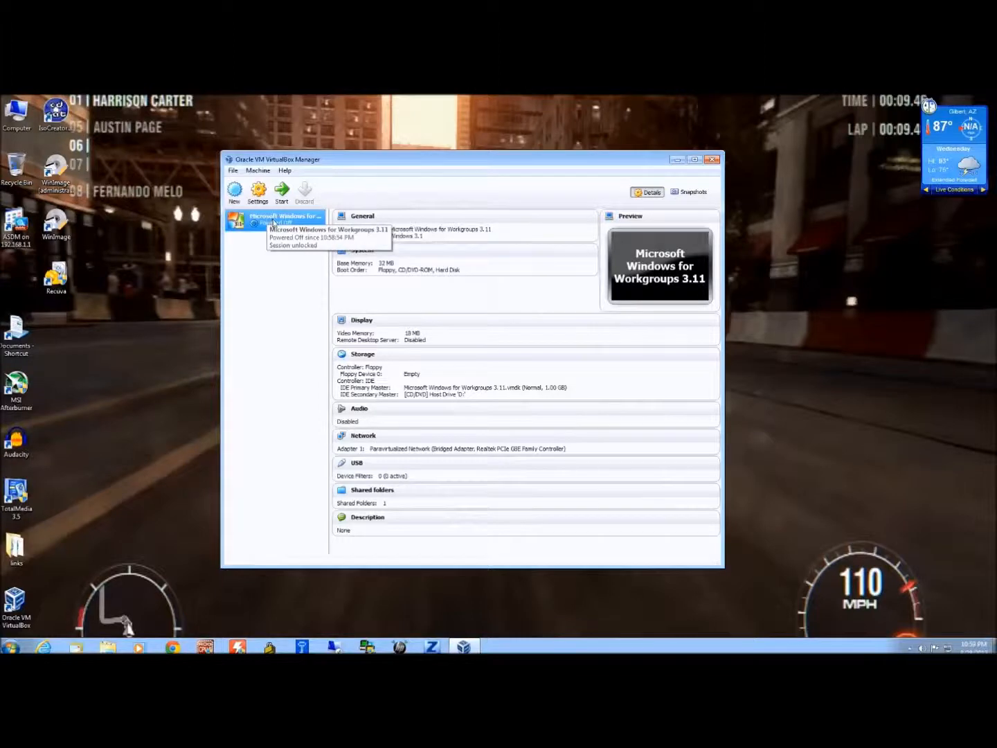
Step: Add a floppy drive to the virtual machine's floppy controller with the Dos6.22 image from C:\wfw311 inserted
click(258, 191)
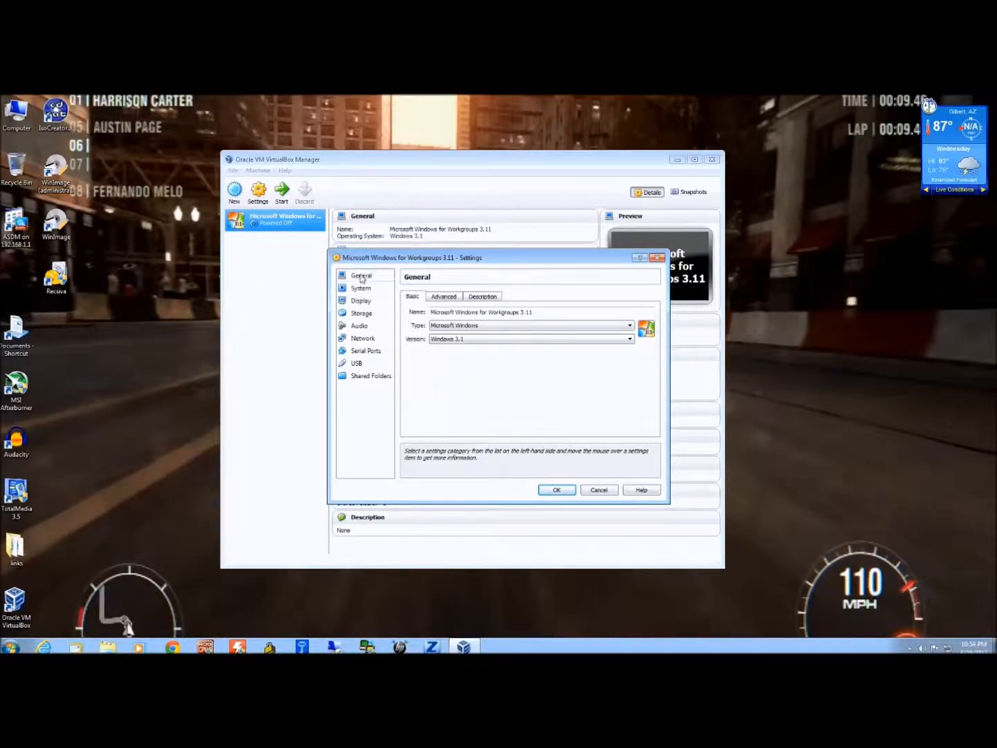
click(362, 313)
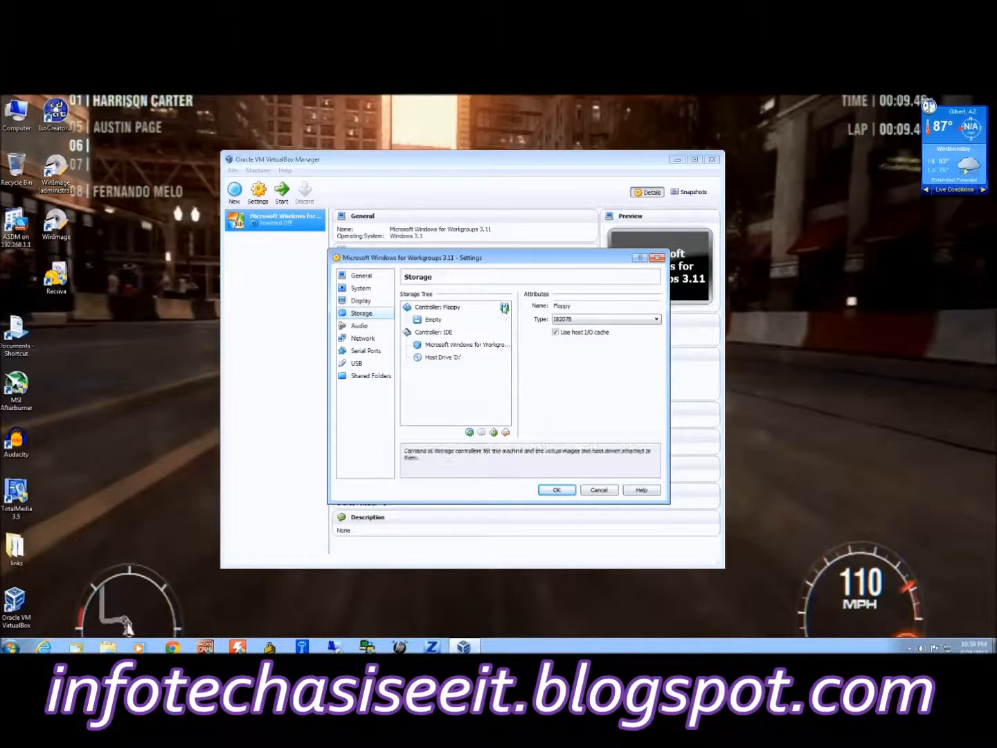
click(505, 308)
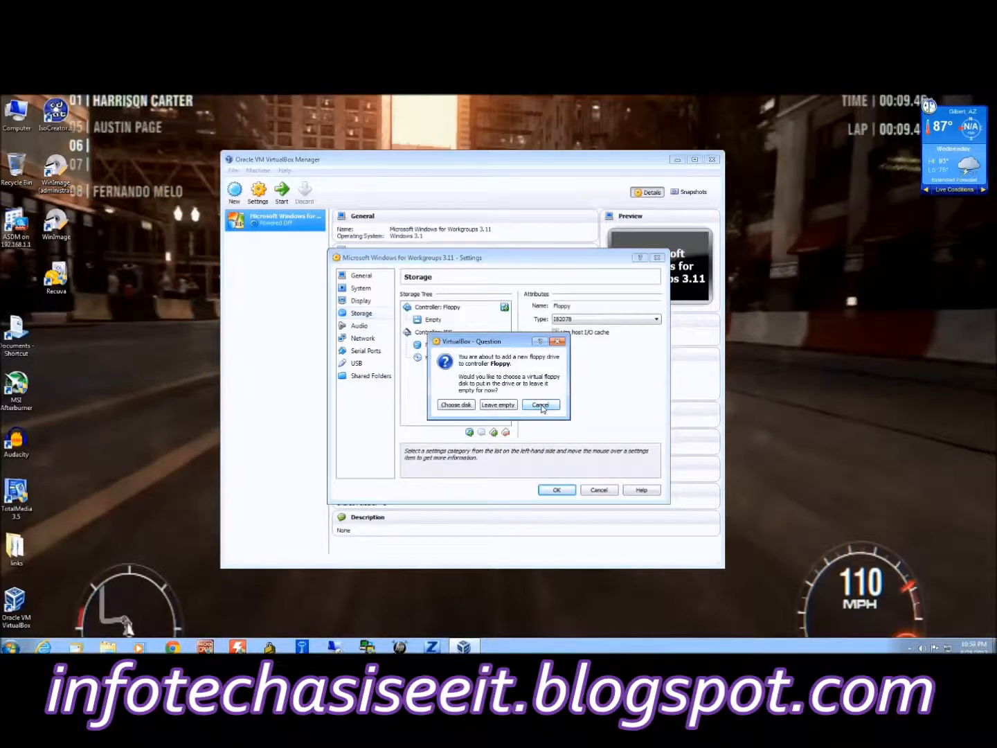
click(455, 408)
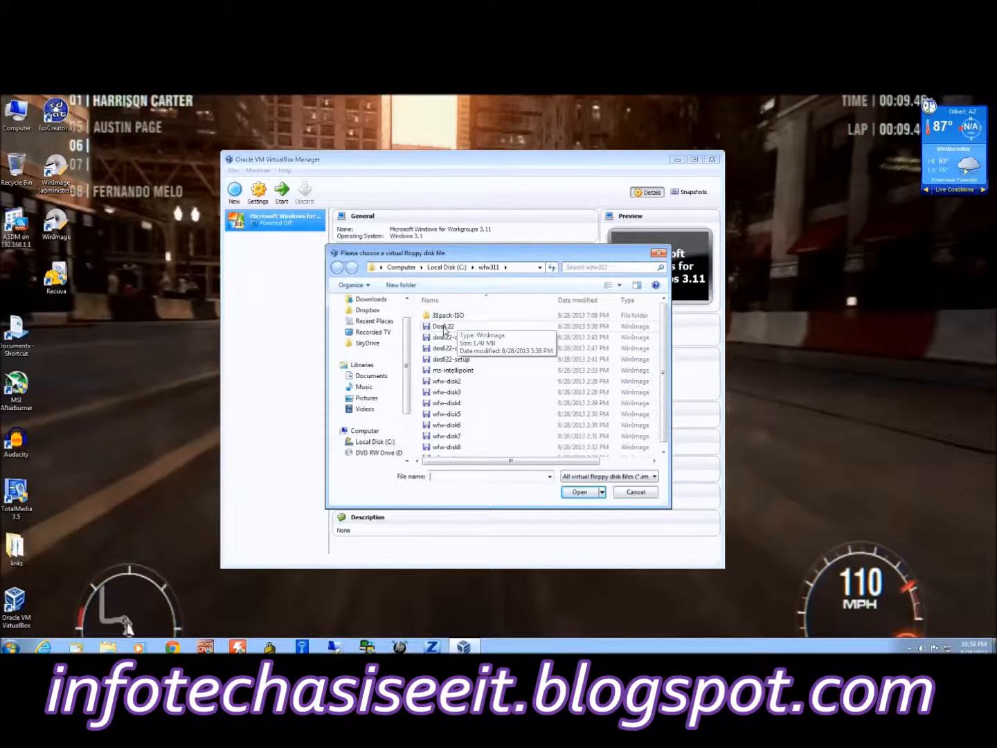
click(444, 328)
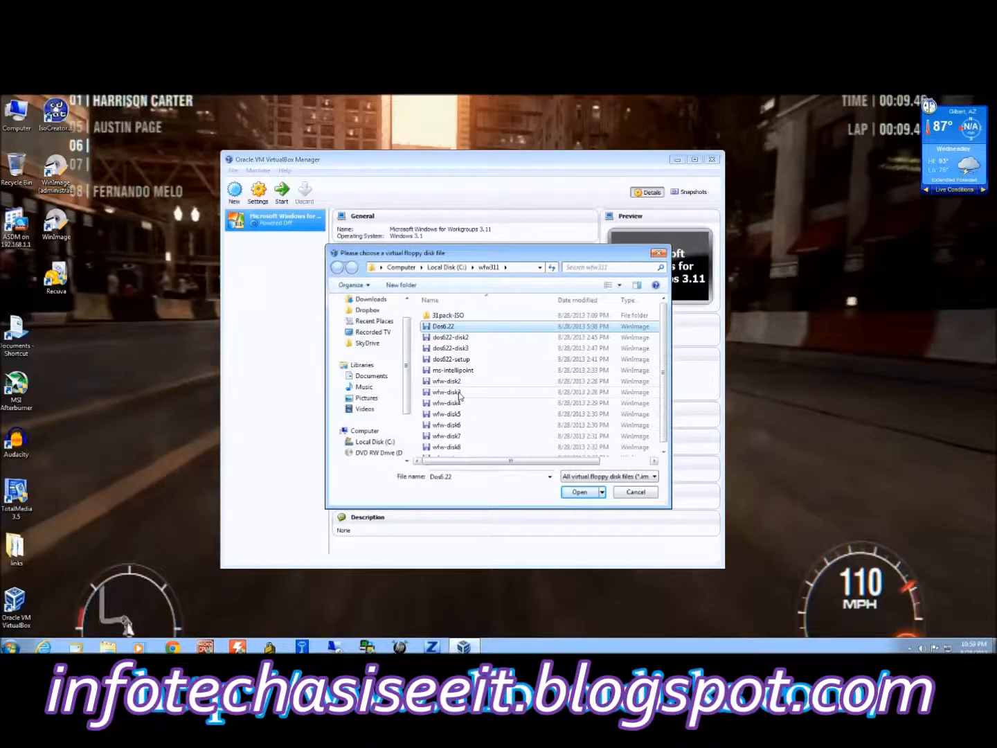
click(580, 492)
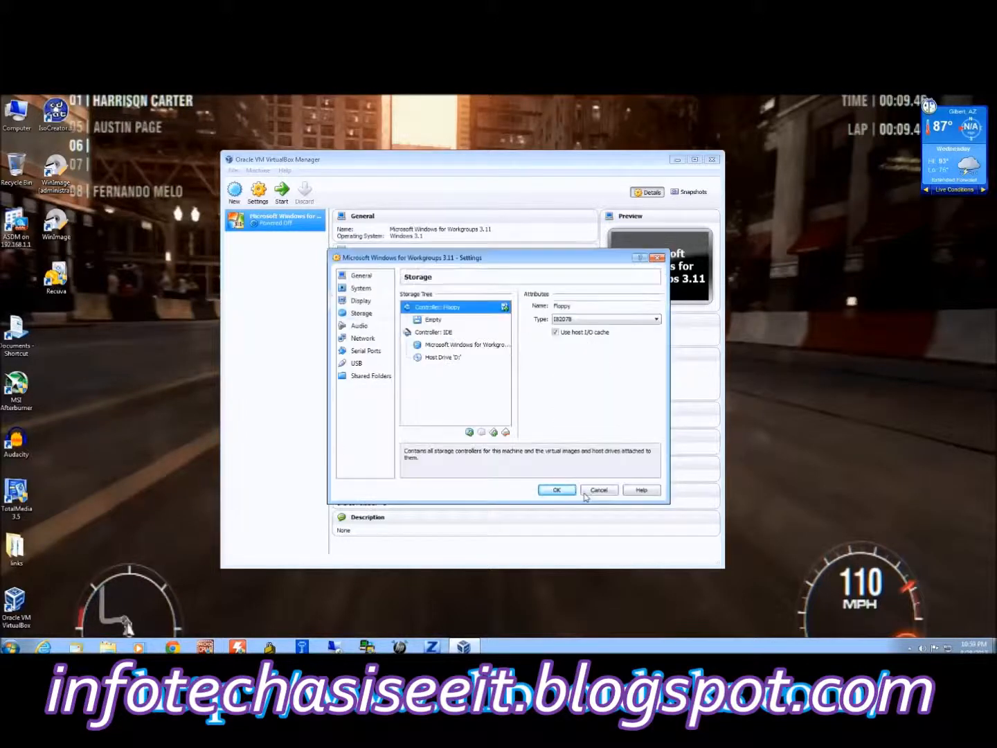
Step: Remove the empty floppy drive, select Dos6.22.img as the remaining drive's disk, and save the machine settings
click(430, 320)
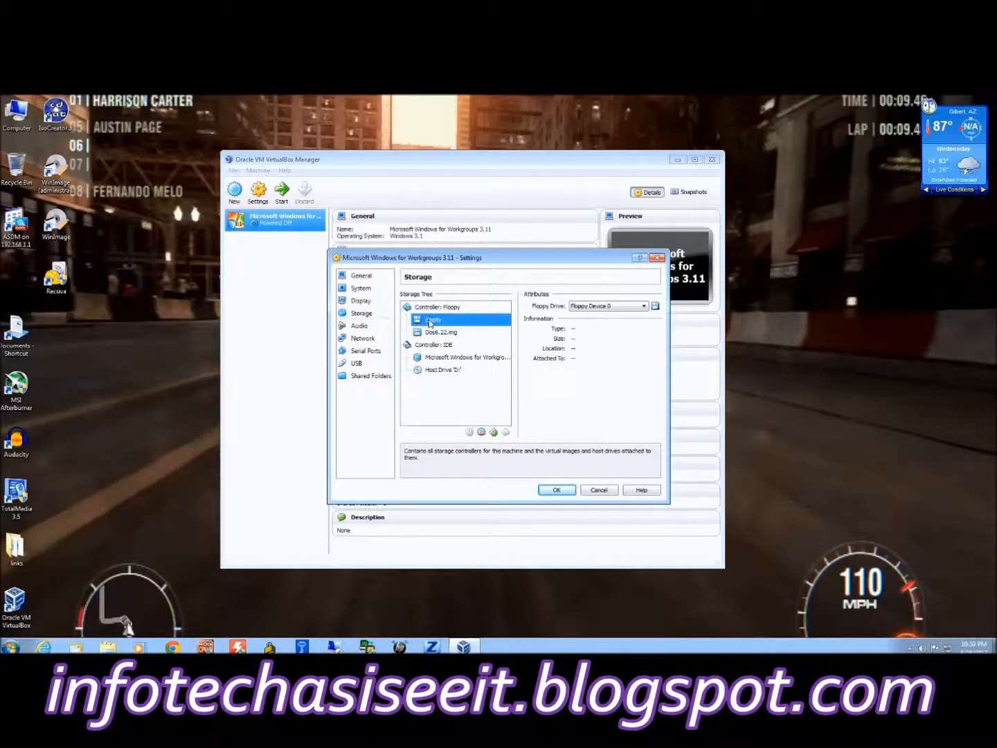
click(481, 432)
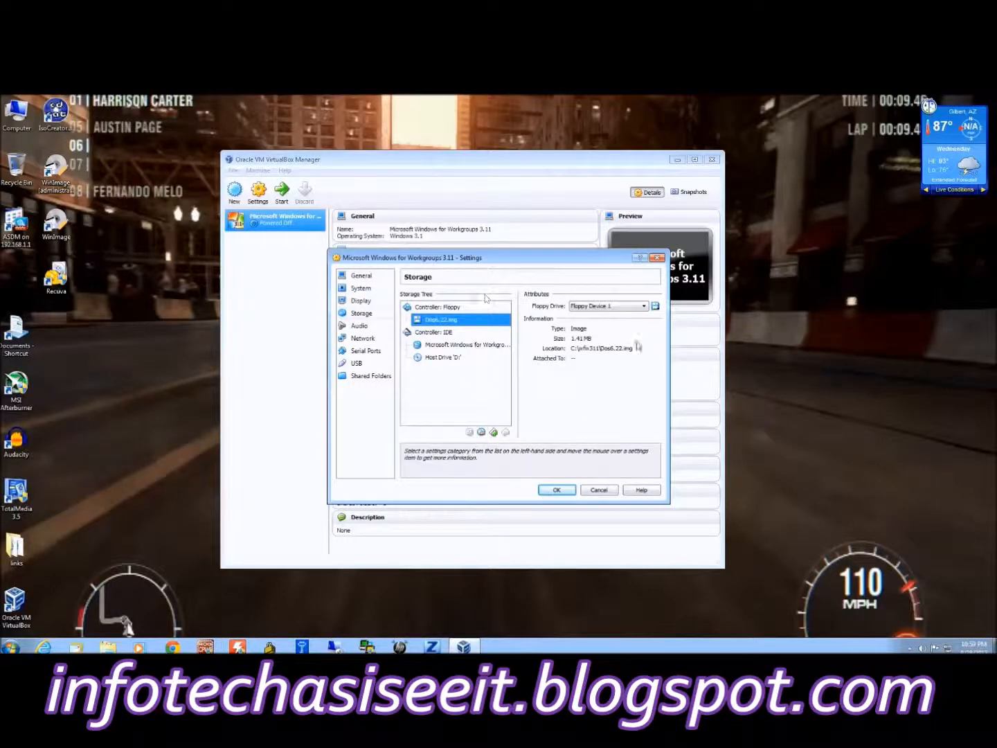
click(655, 306)
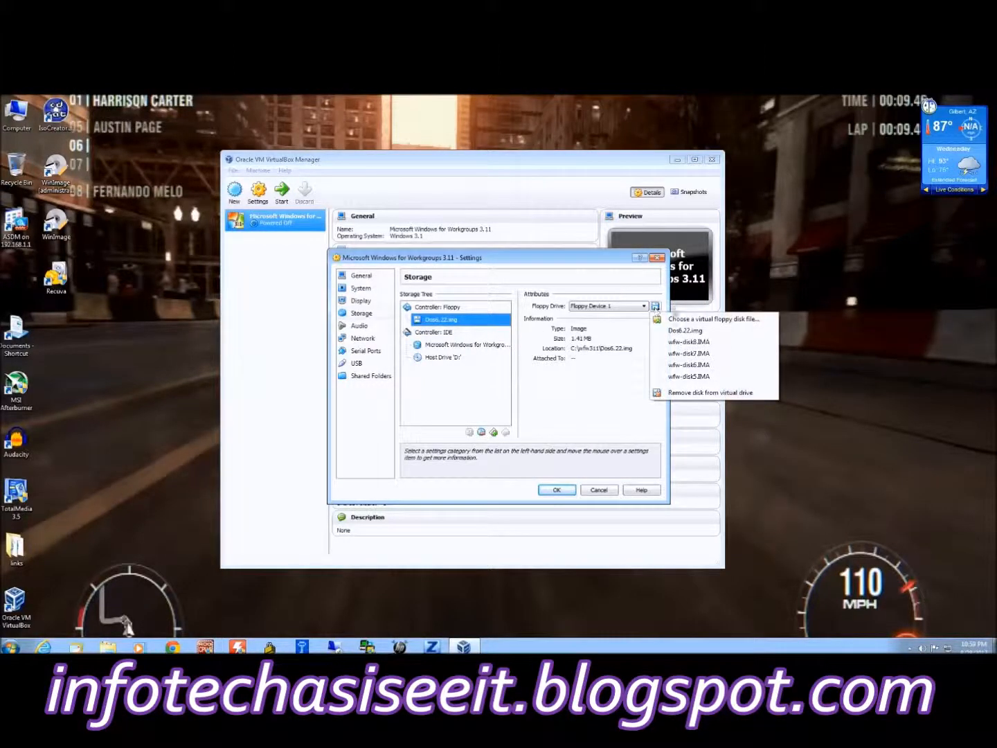
click(686, 330)
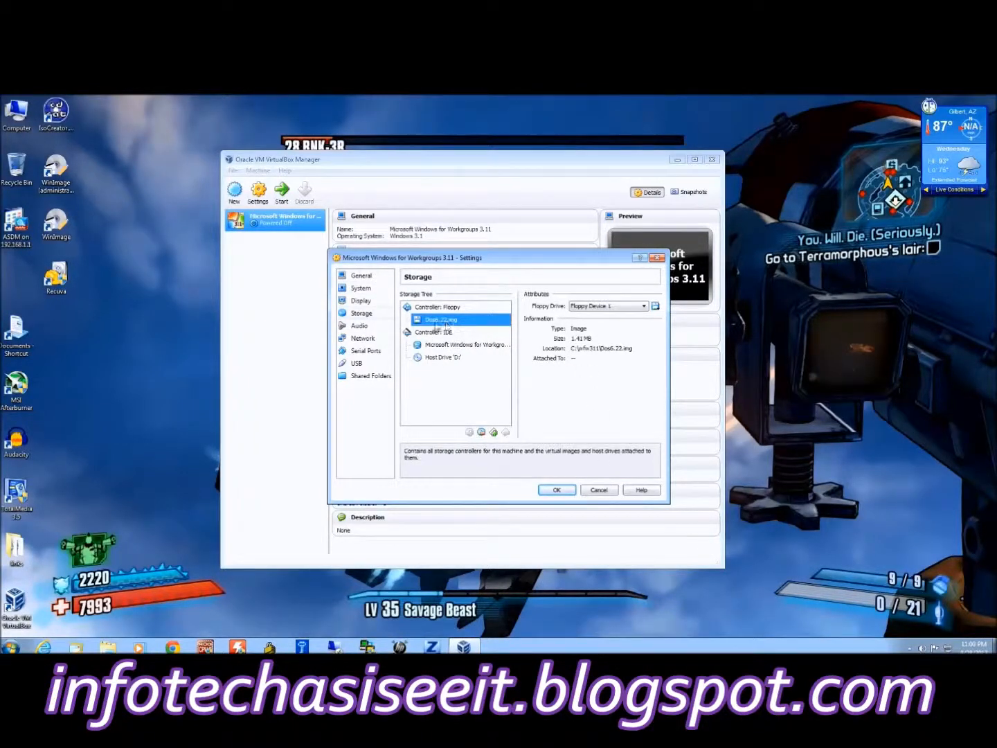
click(556, 490)
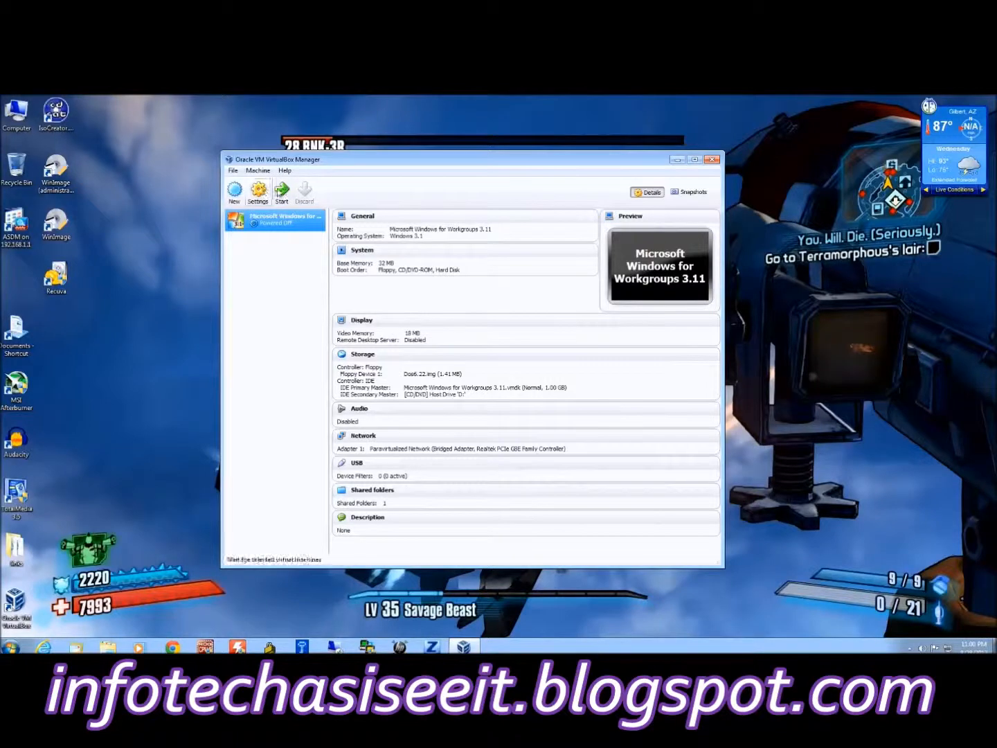
Step: Try to boot the virtual machine from the floppy, toggle Dos6.22.img among its floppy devices, and power the machine off
click(284, 192)
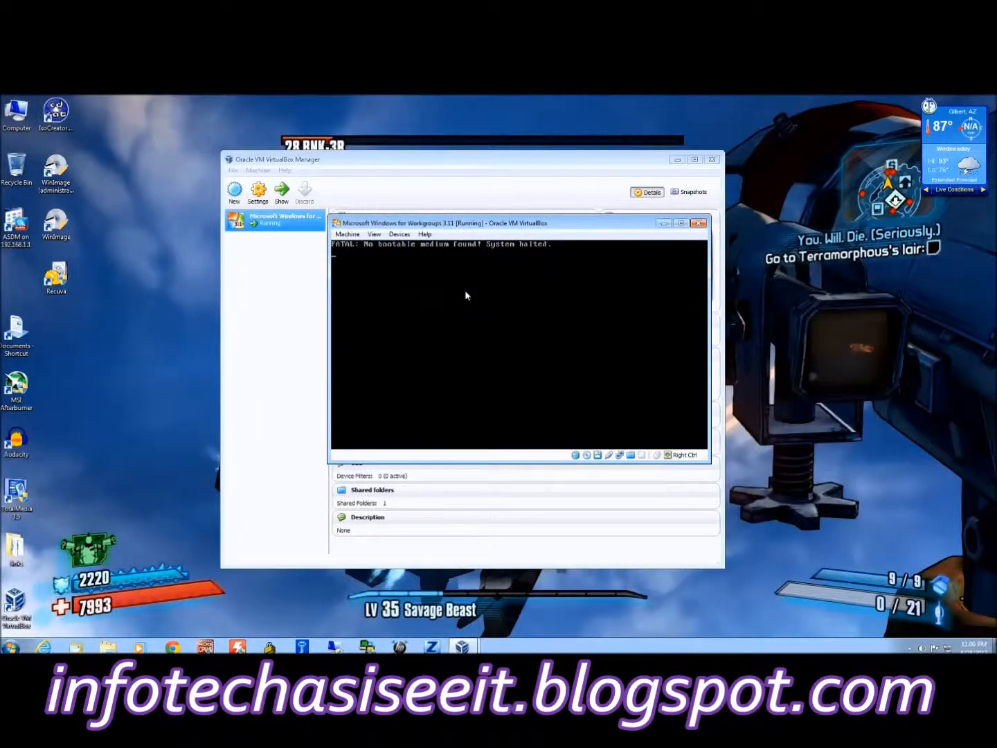
click(404, 235)
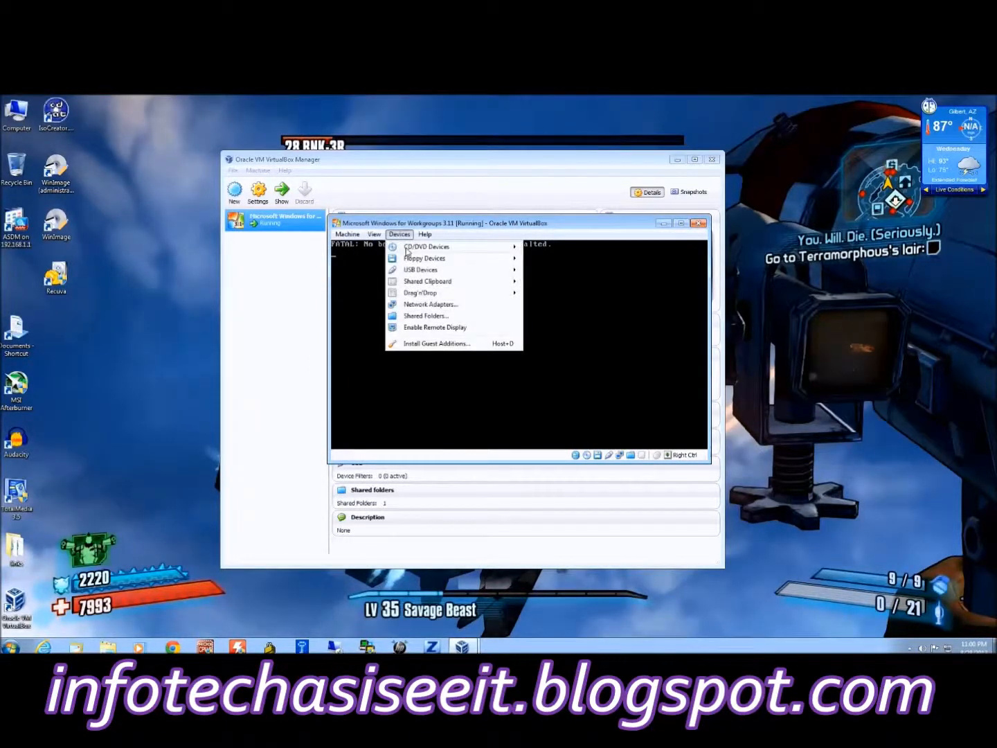
mouse_move(412, 260)
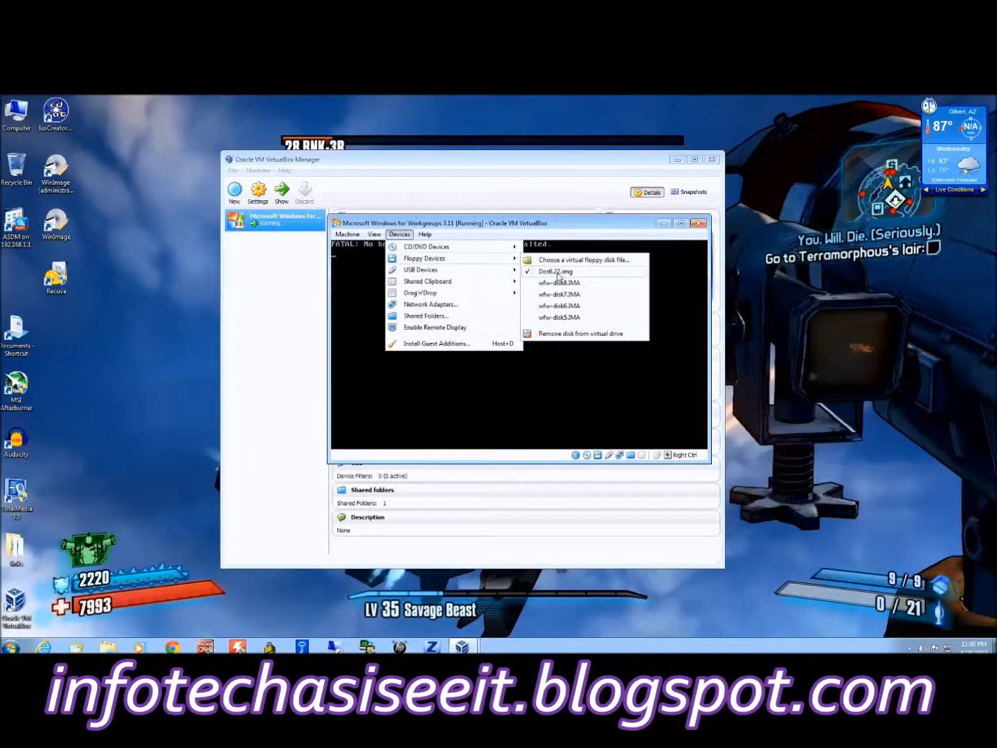
click(558, 273)
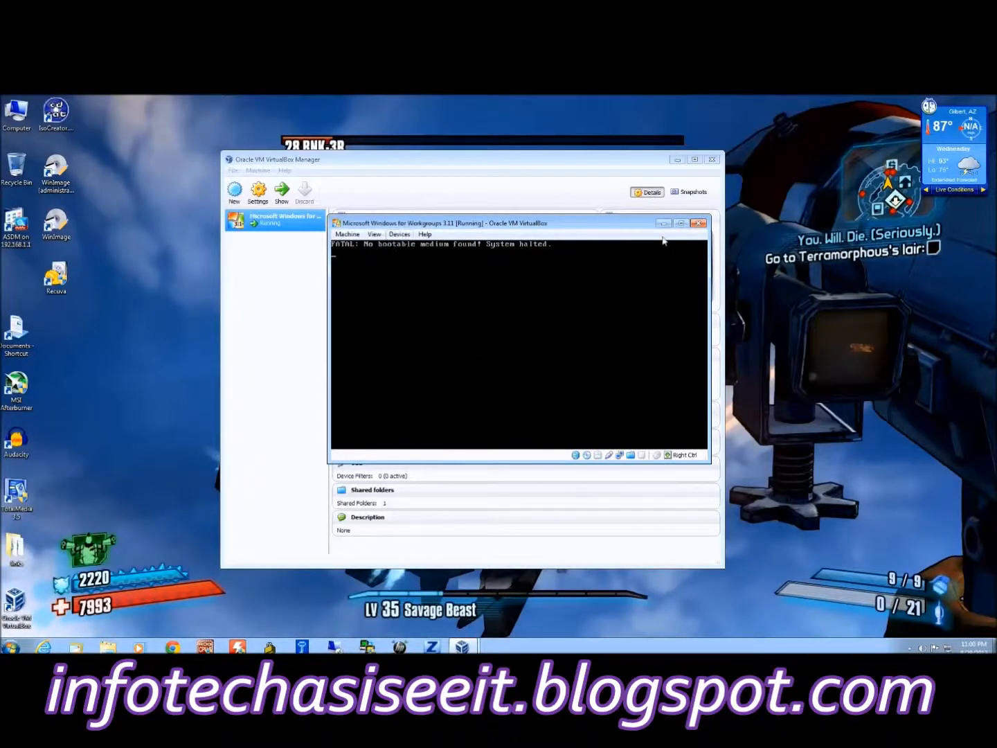
click(698, 223)
click(463, 412)
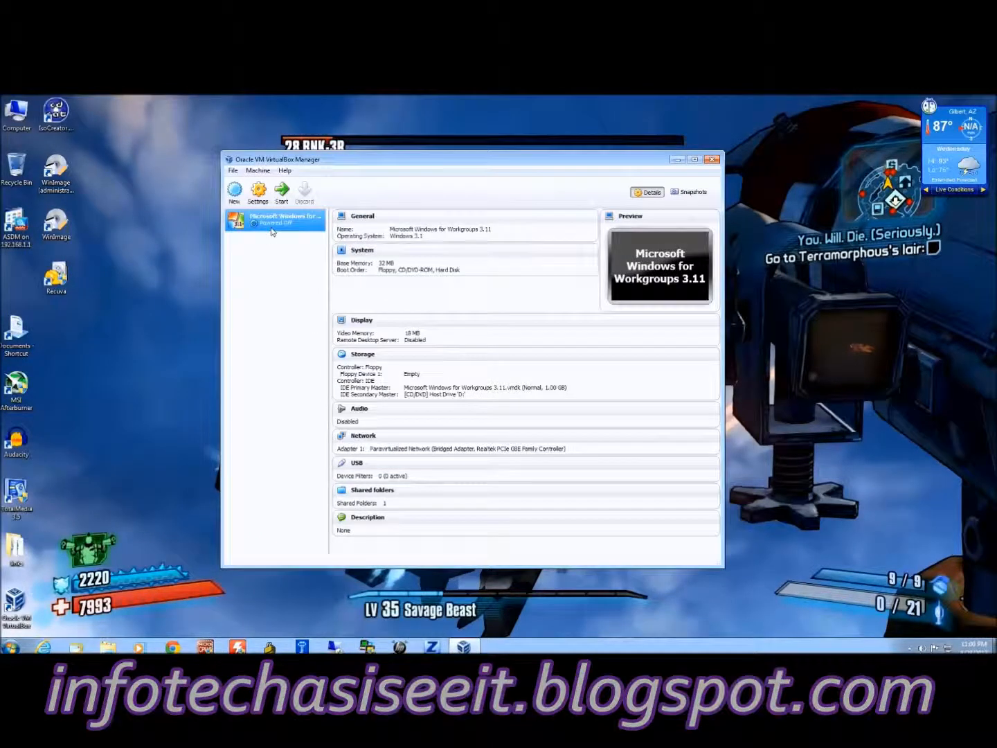
Step: Assign the Dos6.22.img floppy drive to Floppy Device 0 in the machine's storage settings and save them
click(258, 194)
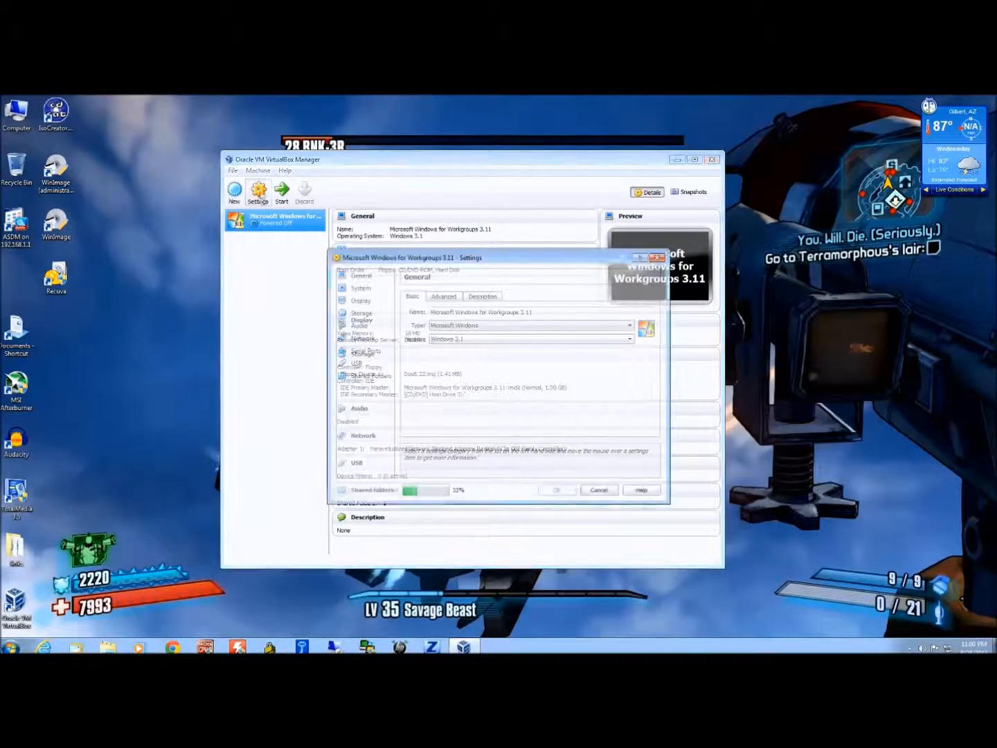
click(361, 313)
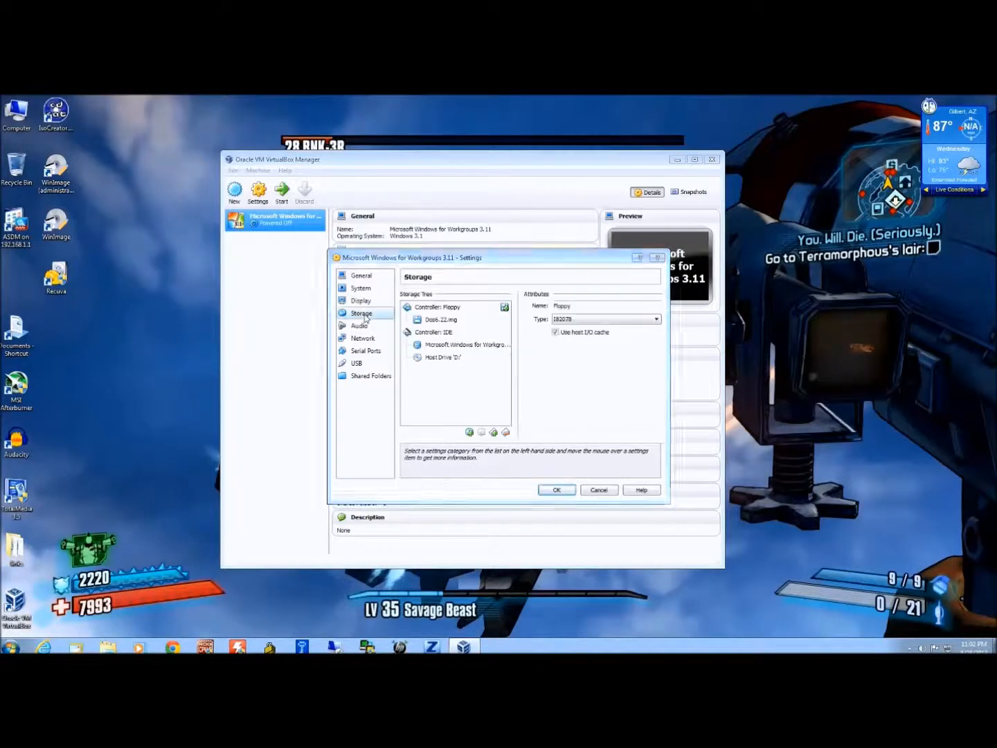
click(447, 324)
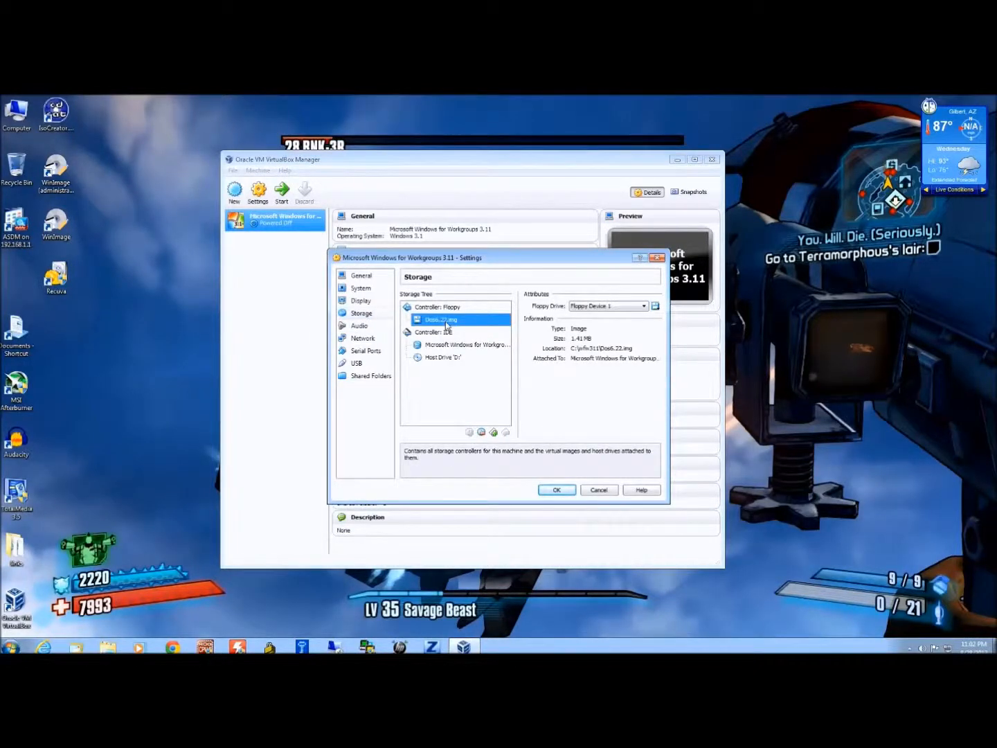
click(642, 309)
click(627, 314)
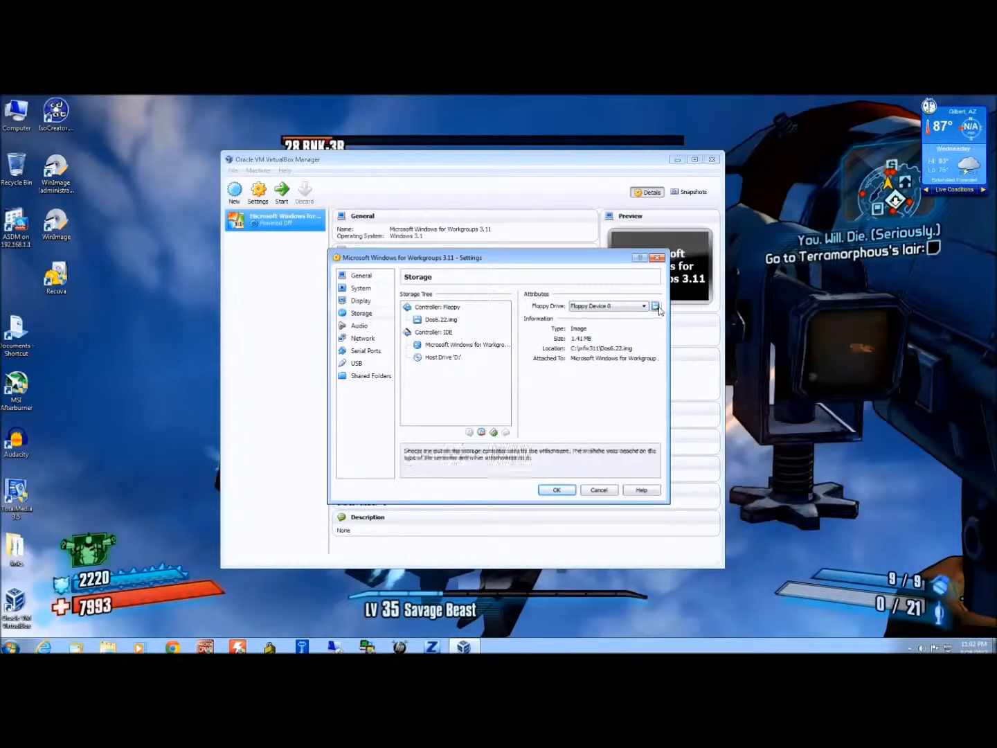
click(655, 309)
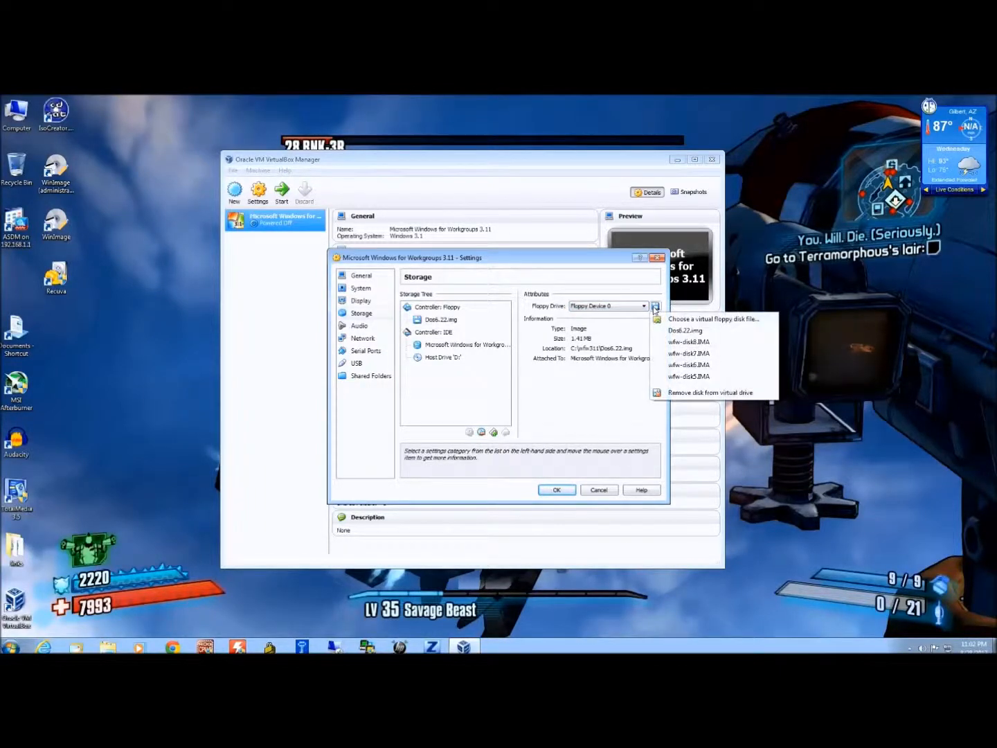
click(672, 333)
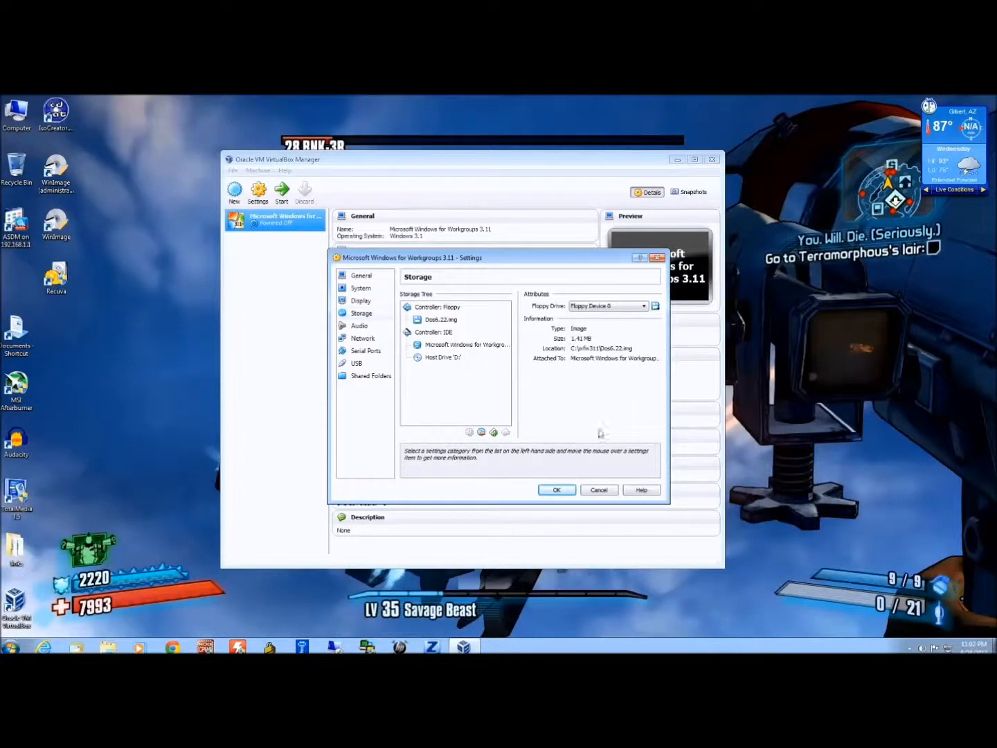
click(556, 489)
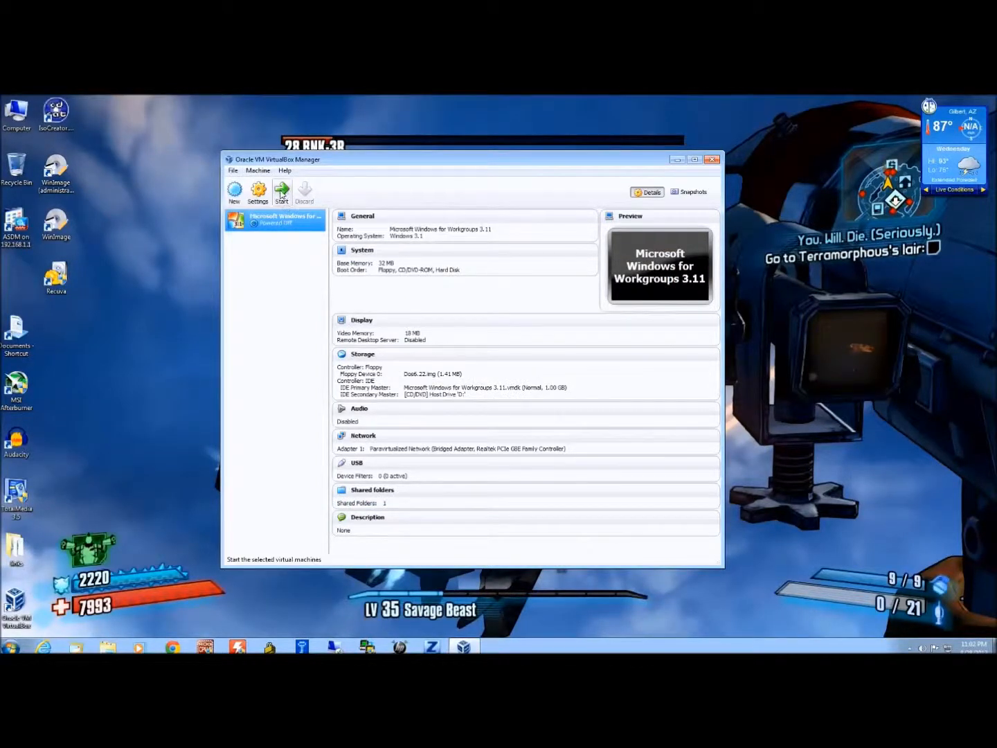
Step: Start the virtual machine from the DOS floppy and list the files on drive A:
click(281, 195)
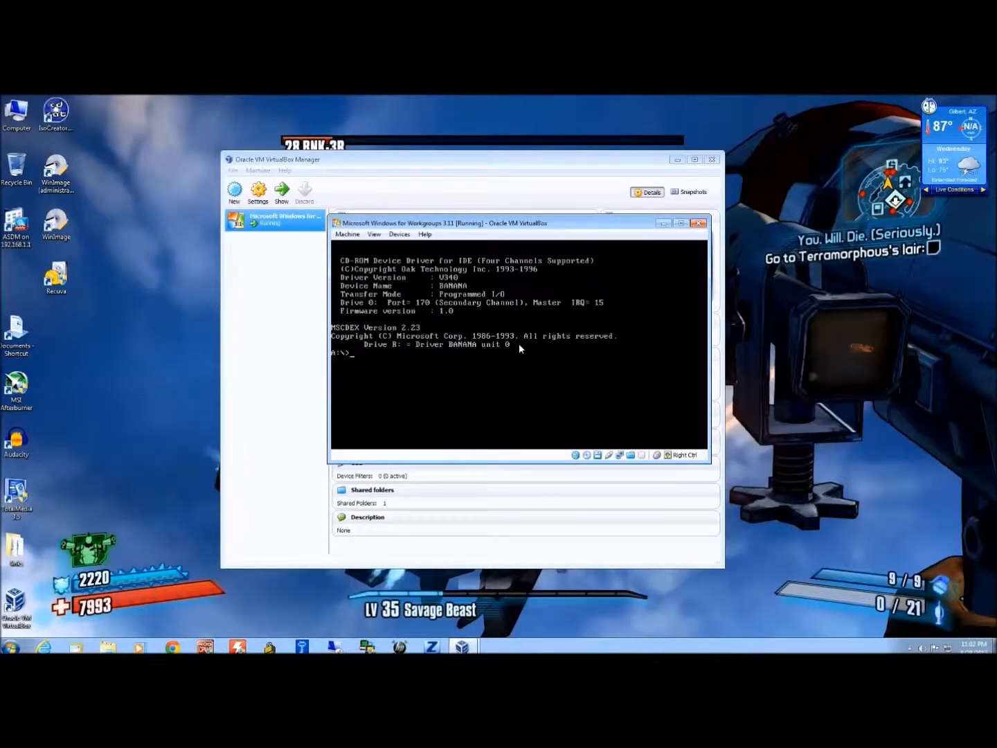
text(dir)
key(Return)
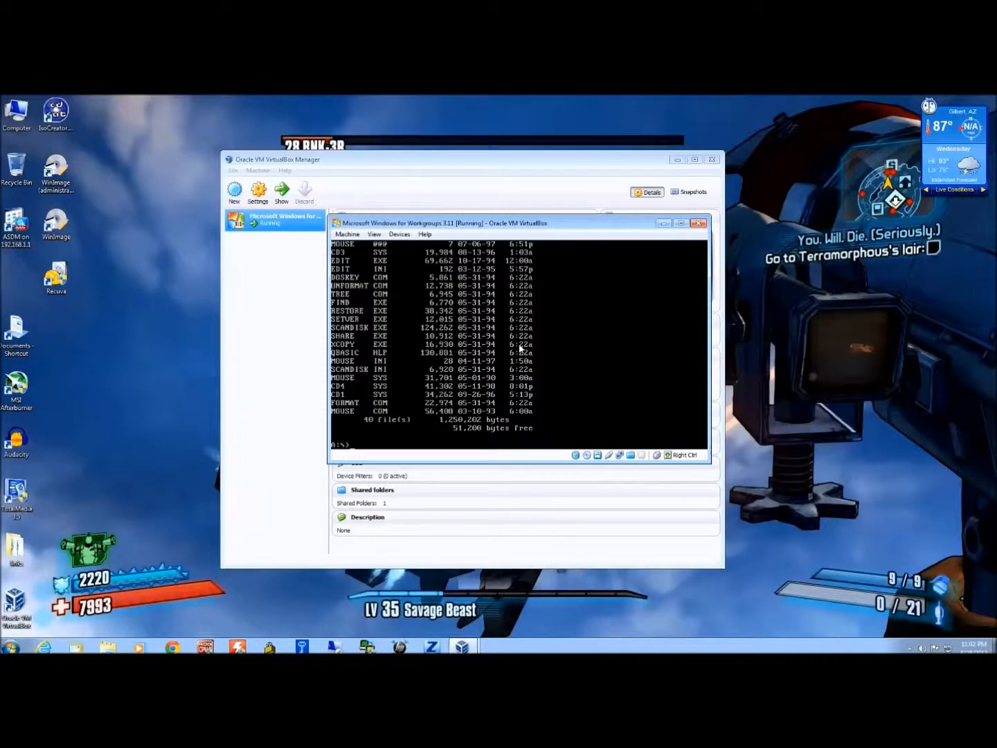
Step: Use fdisk to create an active primary DOS partition of the maximum available size, and restart the system
text(fdisk)
key(Return)
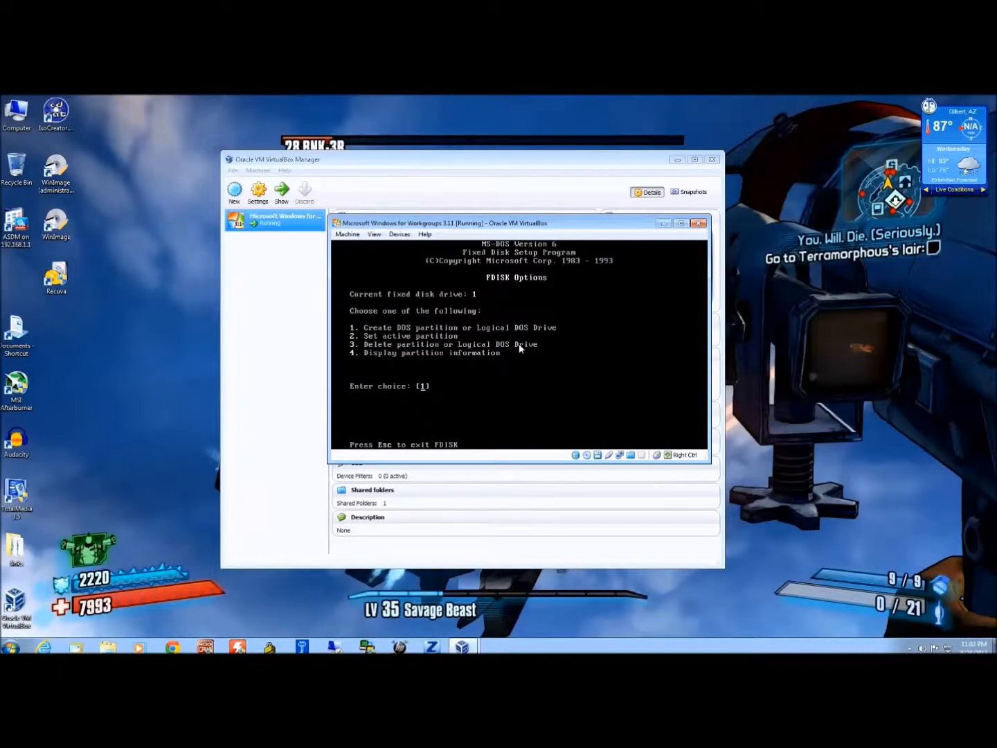
key(Return)
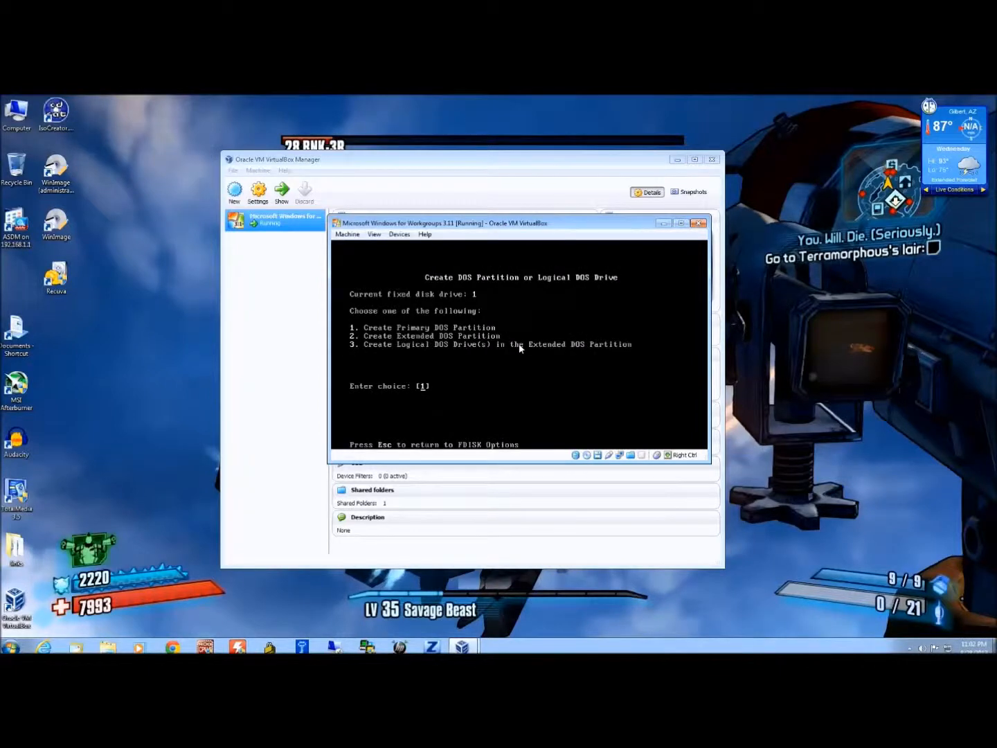
key(Return)
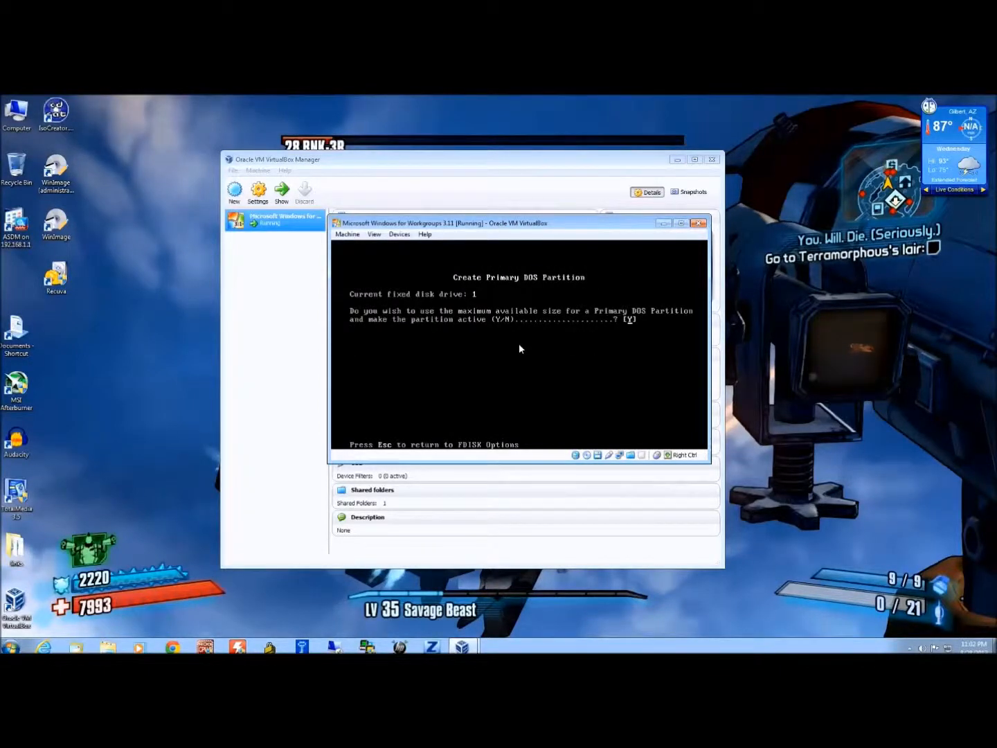
key(Return)
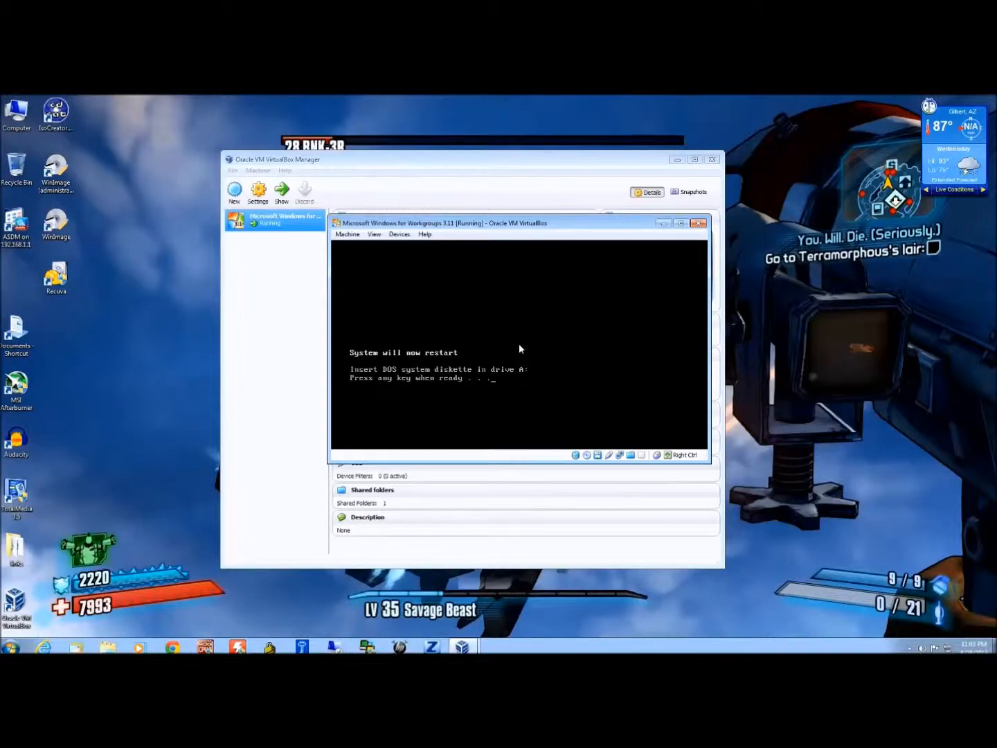
key(Return)
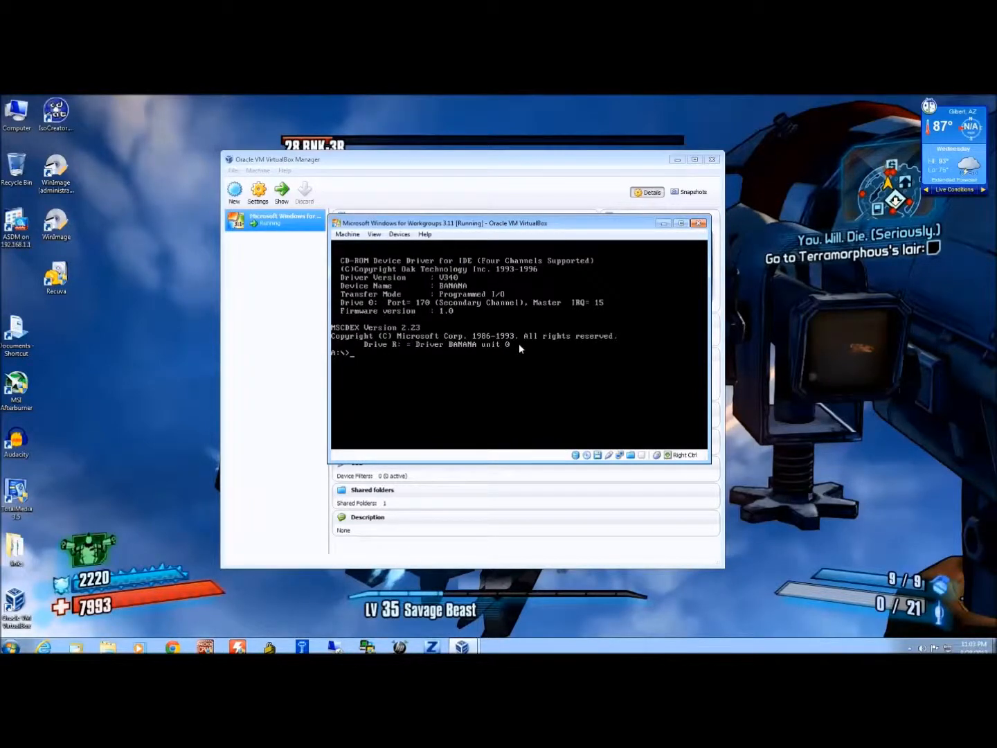
Step: Switch to drive C: and back to A:, and try to format drive C: with the /sys switch
text(c:)
key(Return)
text(a:)
key(Return)
text(format c: /sys)
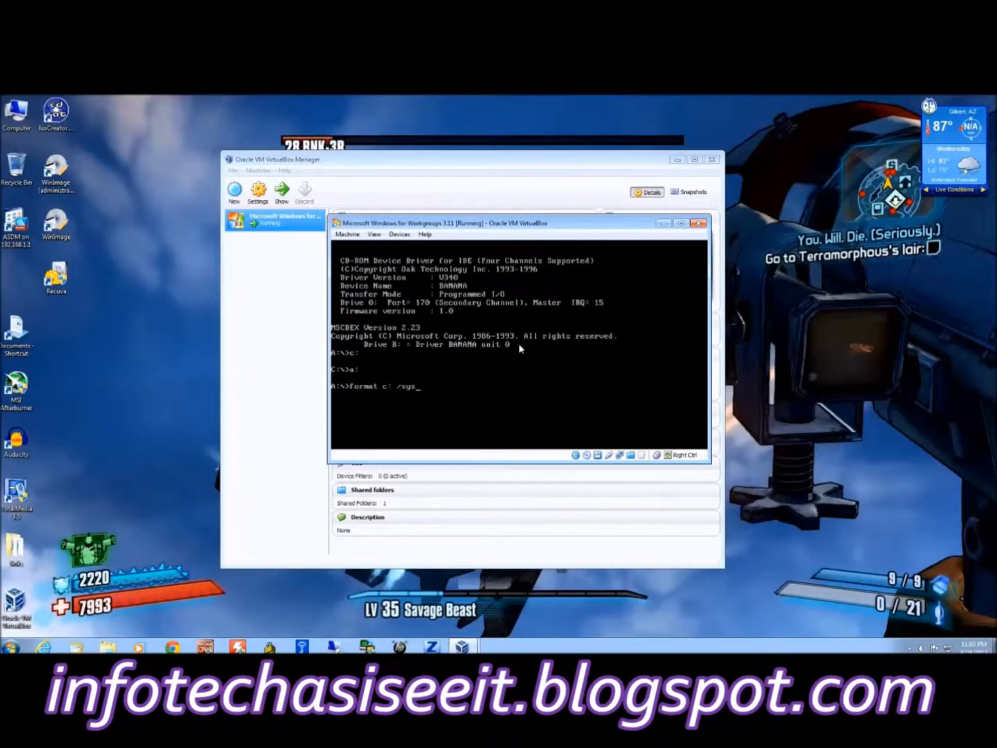
key(Return)
Step: Format drive C: with the volume label wfw-311 and transfer the DOS system files to it with sys
text(format c)
text(:)
key(Return)
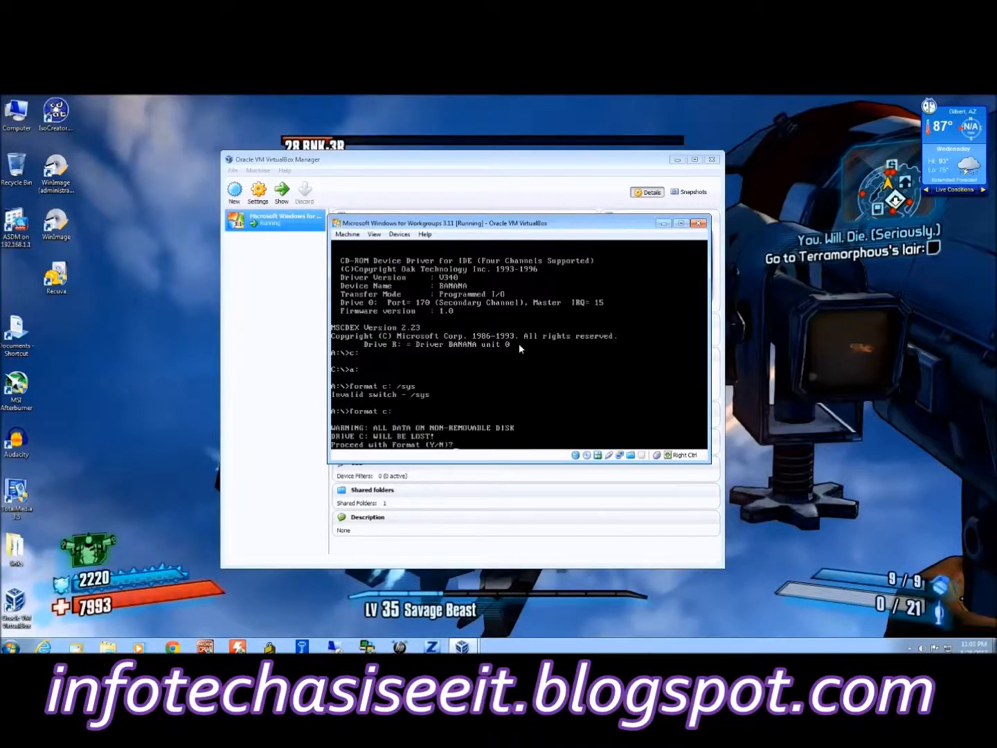
text(y)
key(Return)
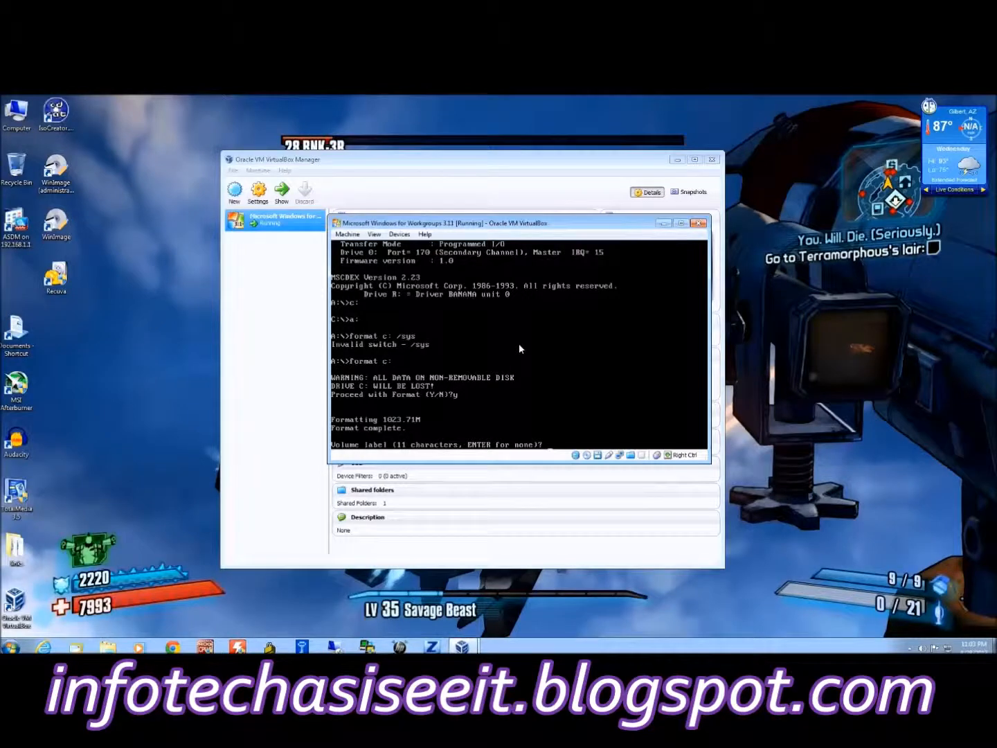
text(wfw-311)
key(Return)
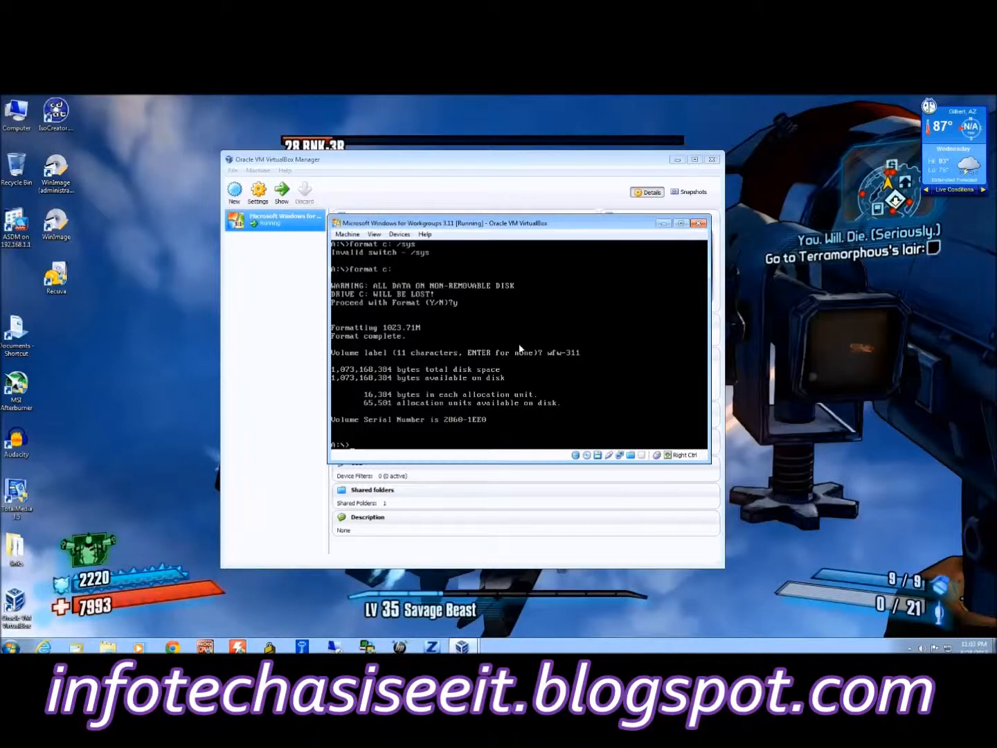
text(sys c:)
key(Return)
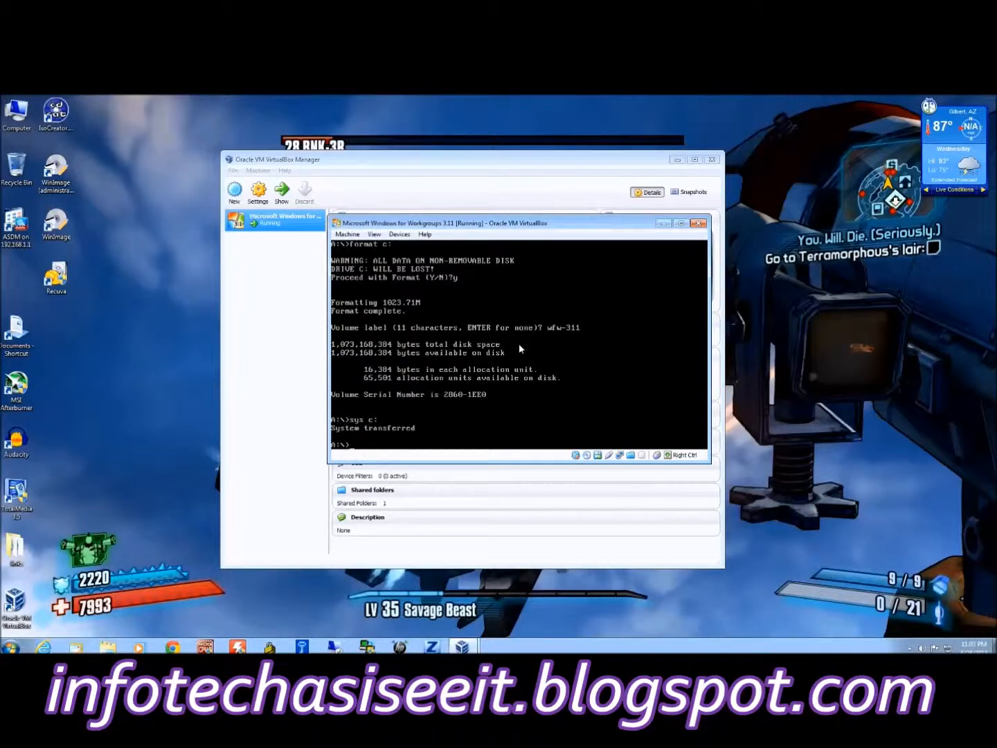
Step: Switch to drive C: and list the files on it
text(c:)
key(Return)
text(dir)
key(Return)
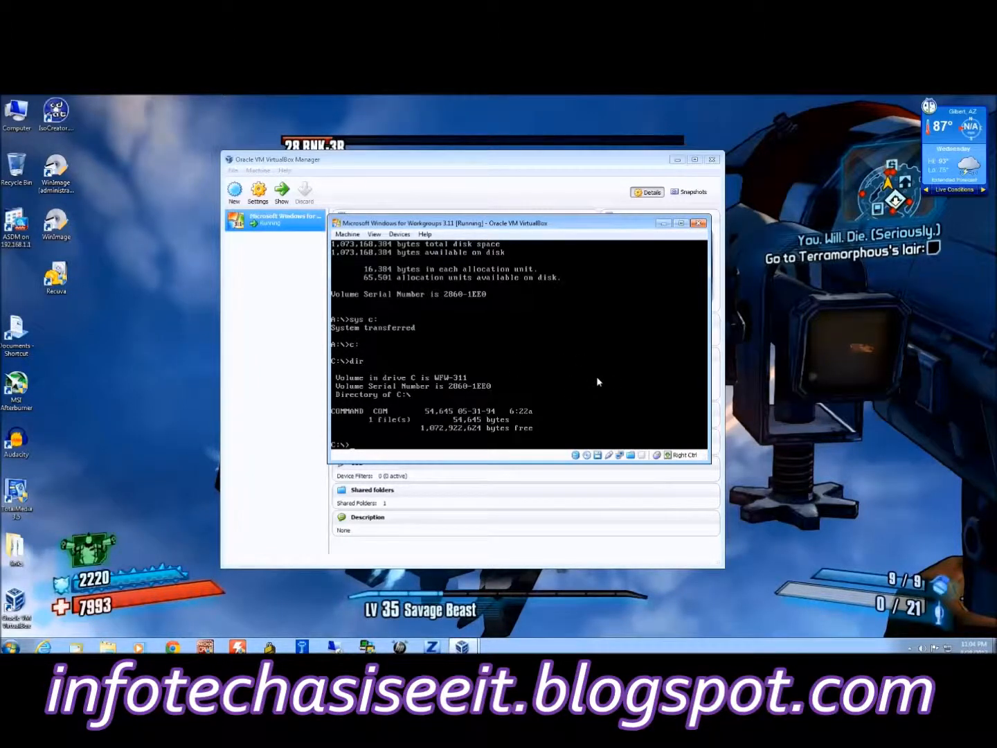
Step: Release the captured cursor from the guest and close the virtual machine by powering it off
key(Control_R)
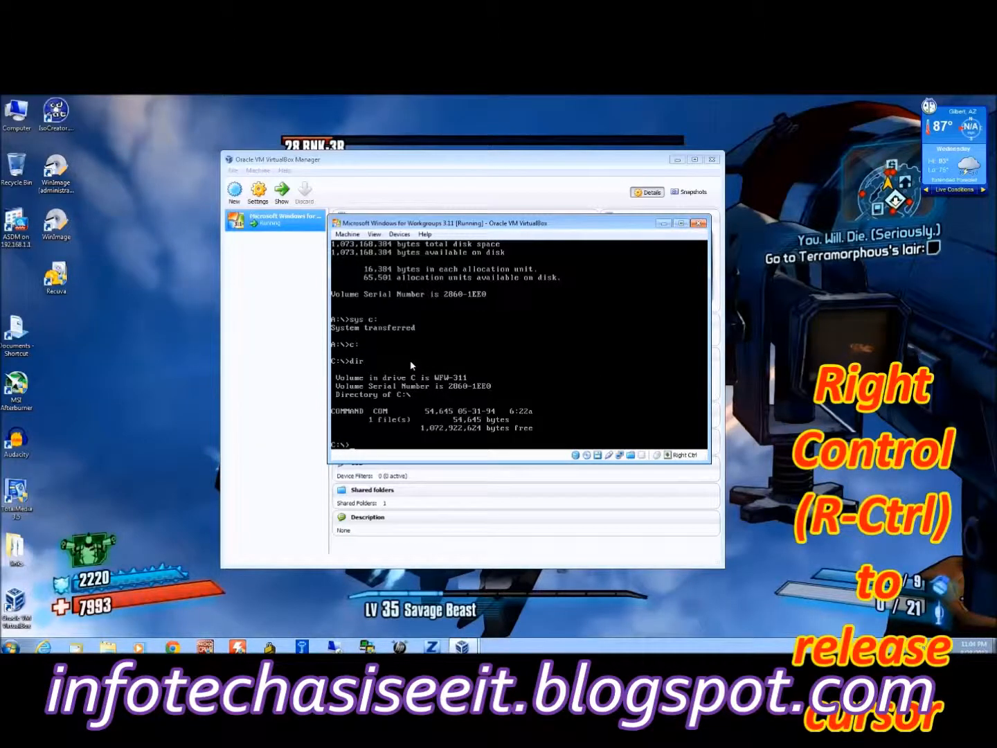
click(400, 235)
mouse_move(427, 258)
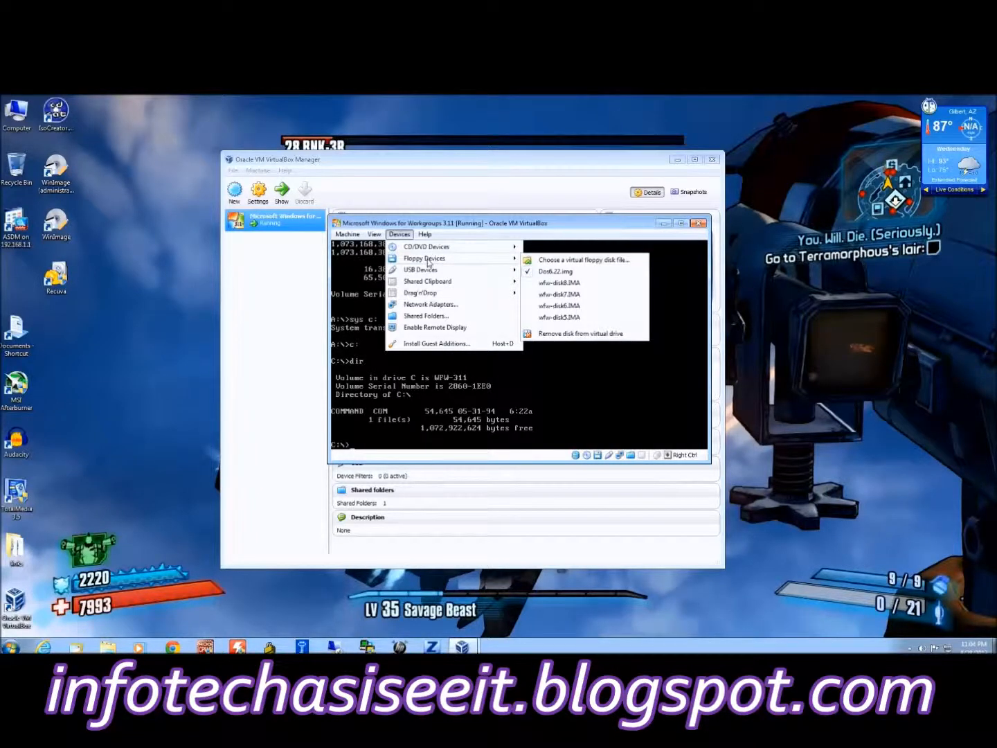
mouse_move(347, 235)
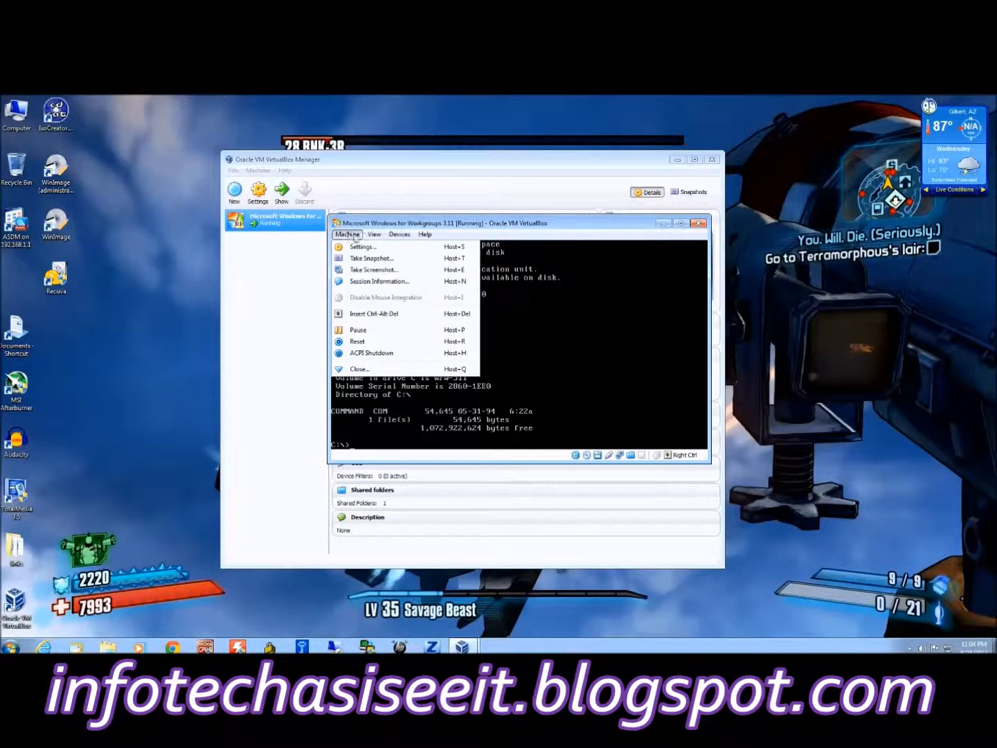
click(358, 369)
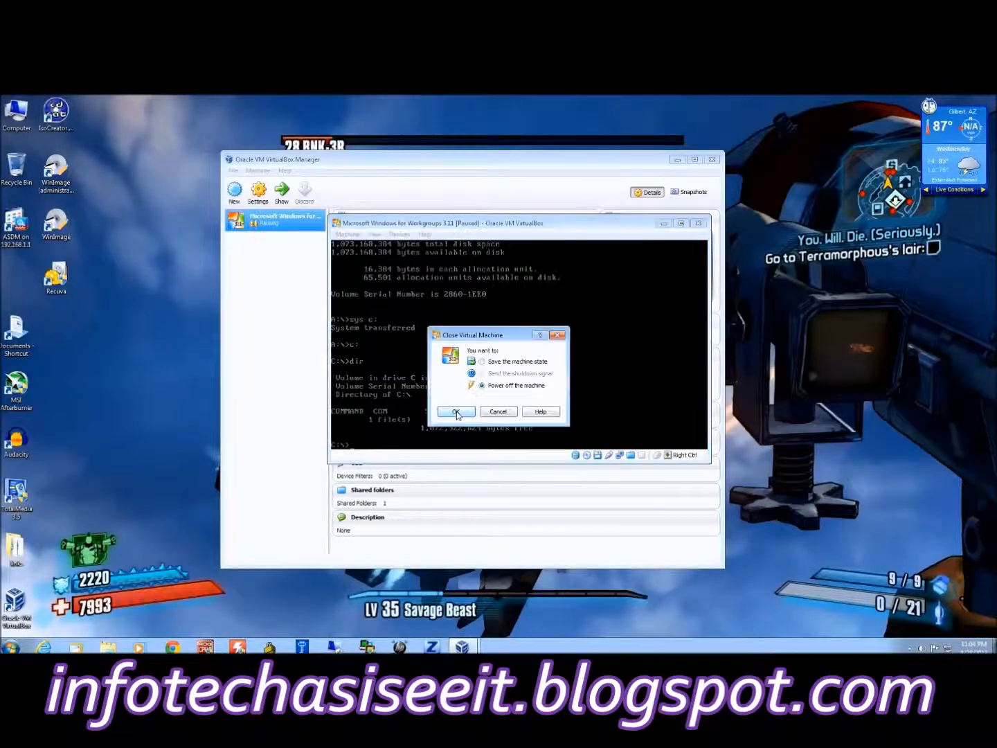
click(456, 412)
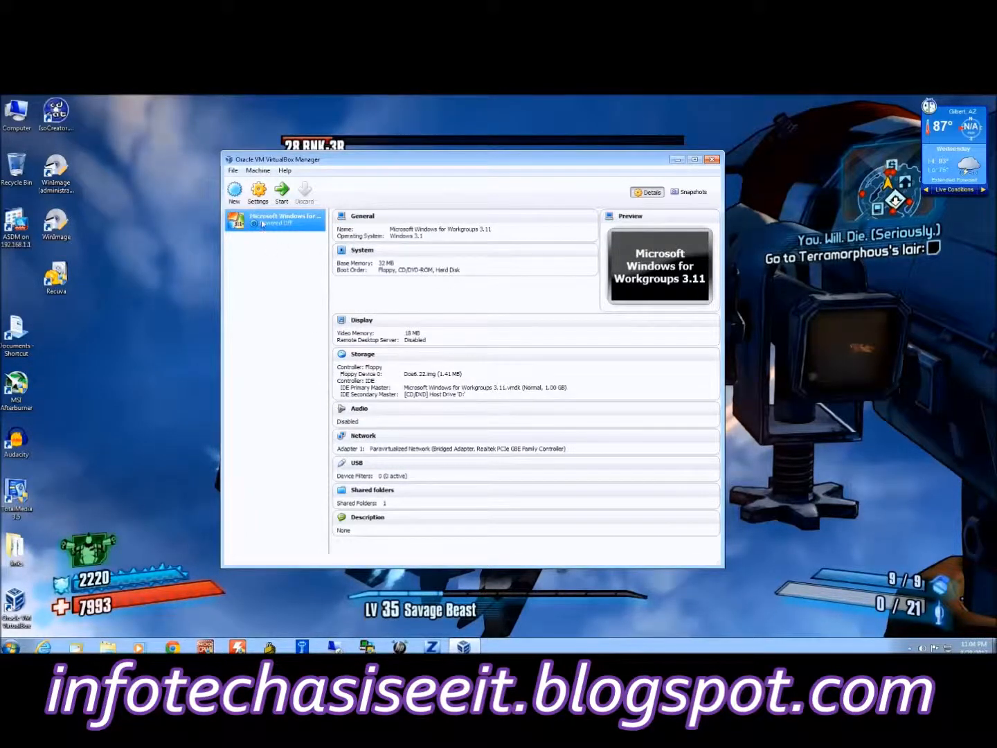
Step: Move Hard Disk to first place in the virtual machine's boot order, check its storage settings, and save the settings
click(257, 198)
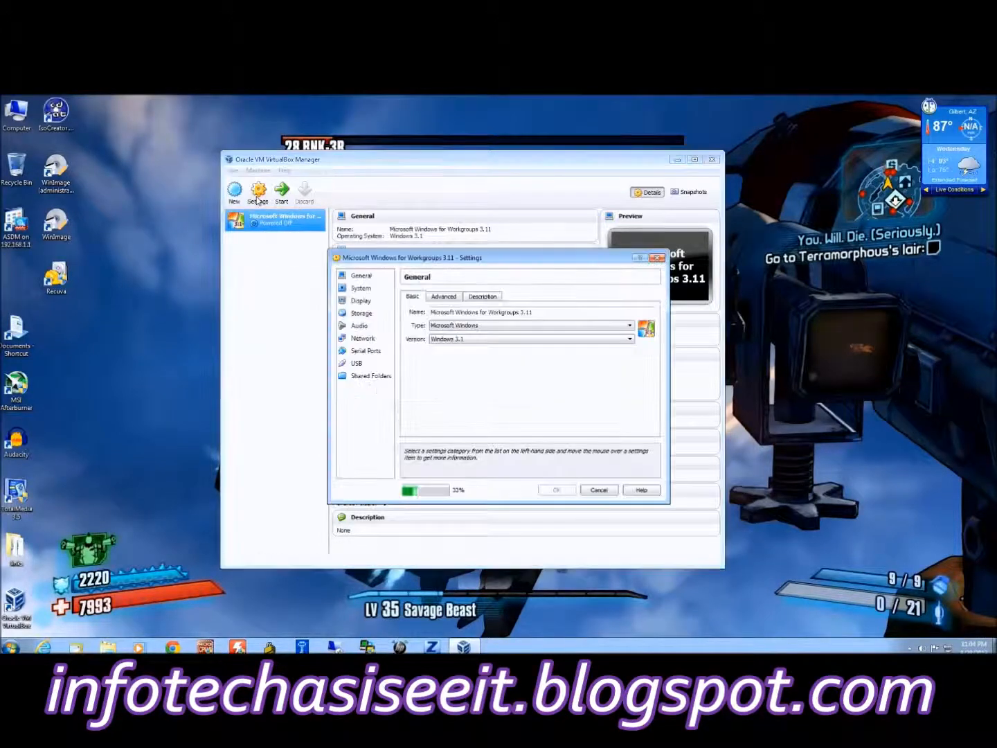
click(361, 288)
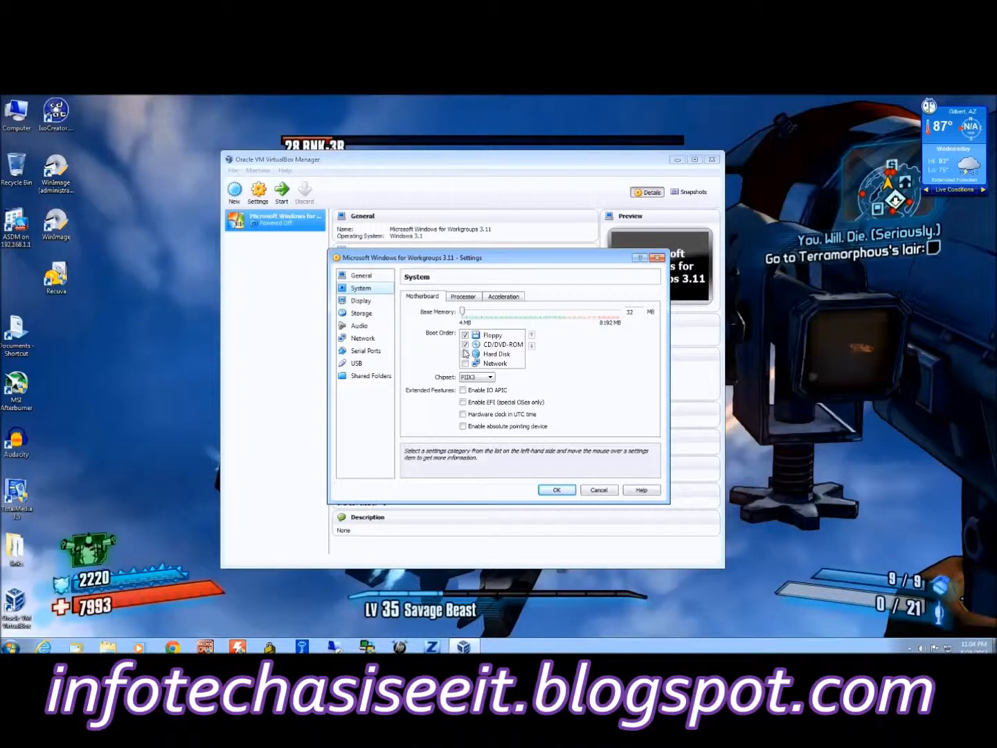
click(500, 355)
click(532, 335)
click(531, 335)
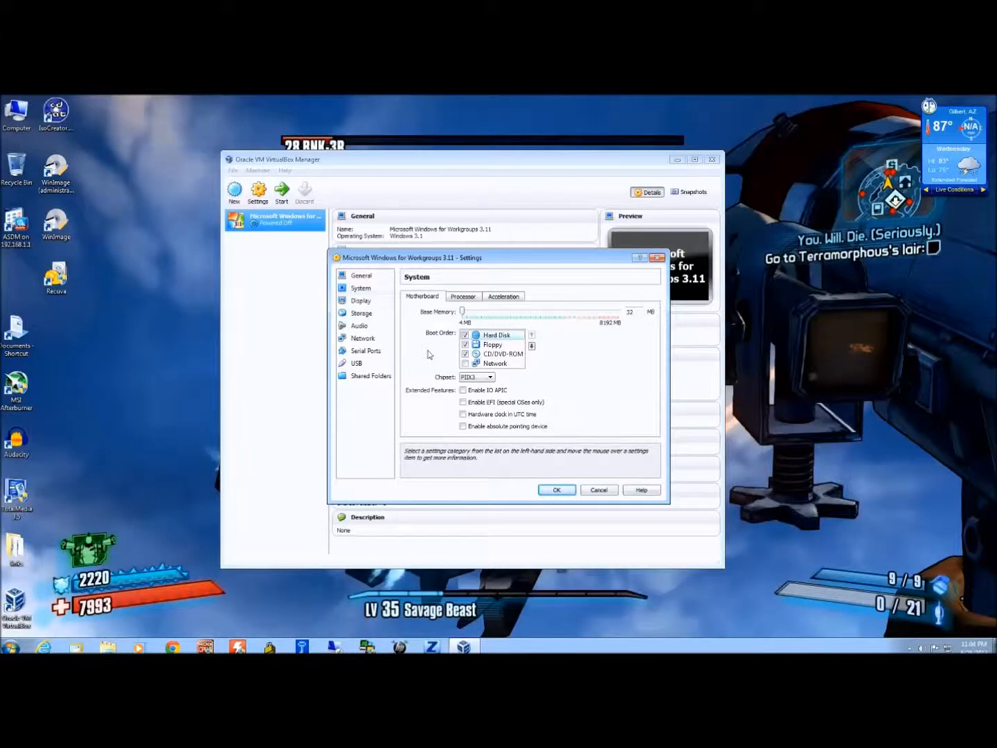
click(363, 315)
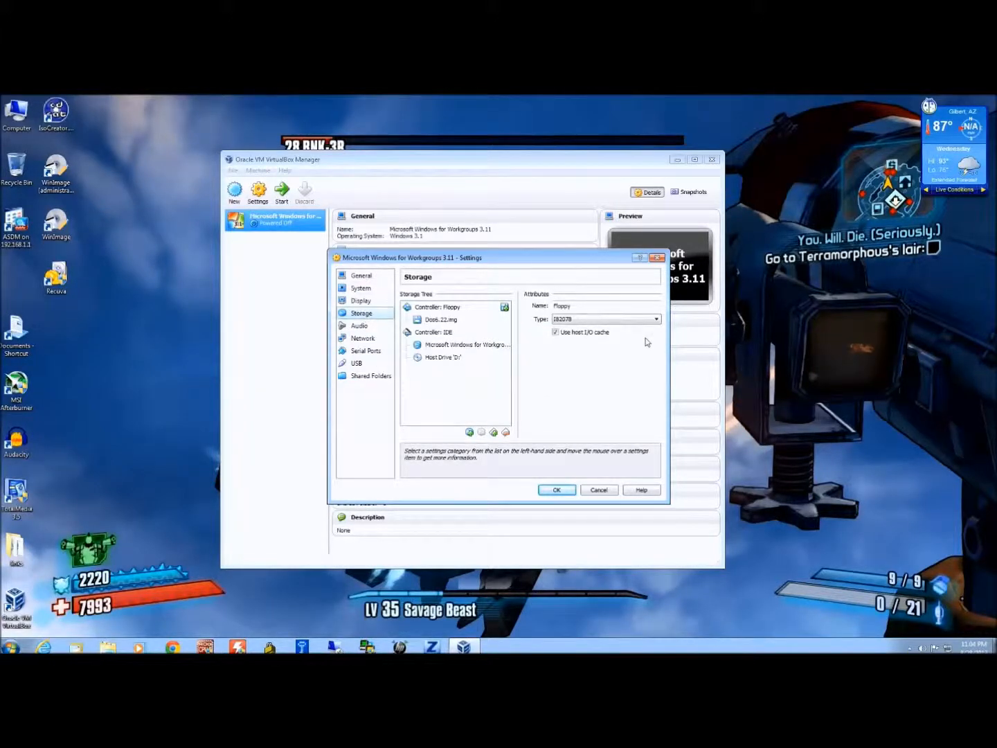
click(557, 491)
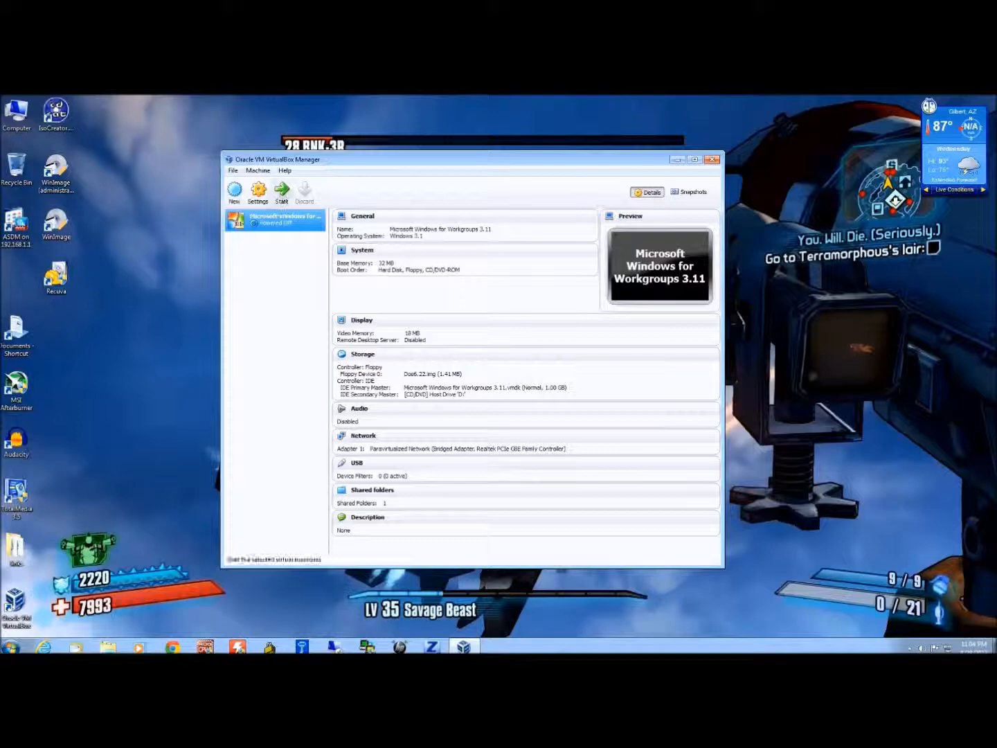
Step: Start the virtual machine from its hard disk and accept the current date and time to reach the C: prompt
click(281, 197)
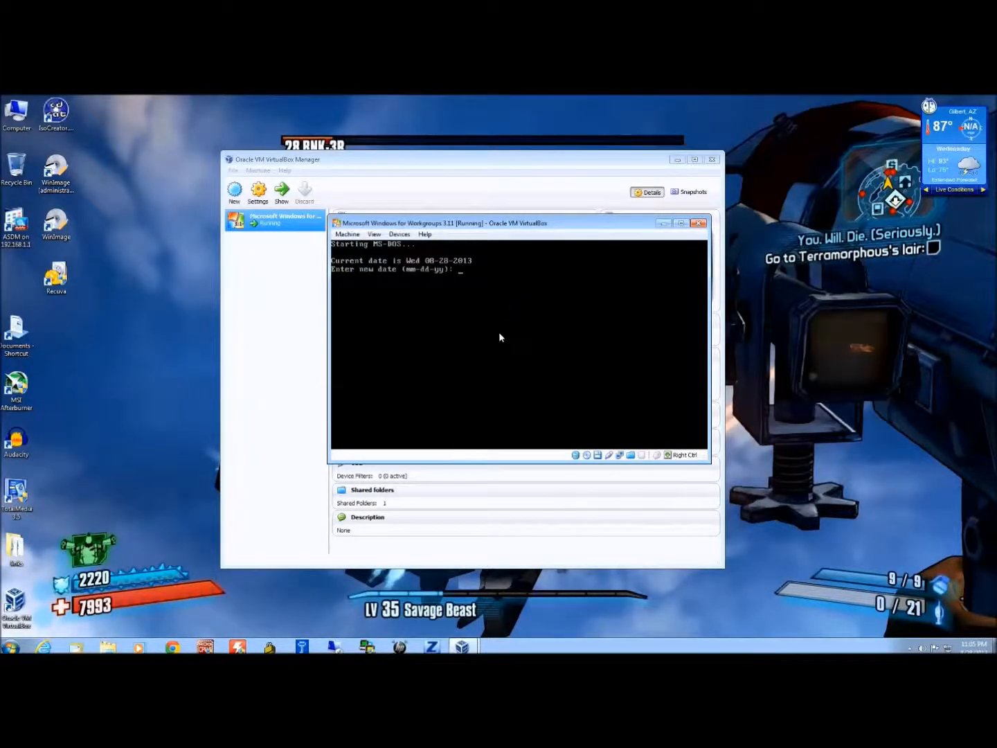
key(Return)
key(Return)
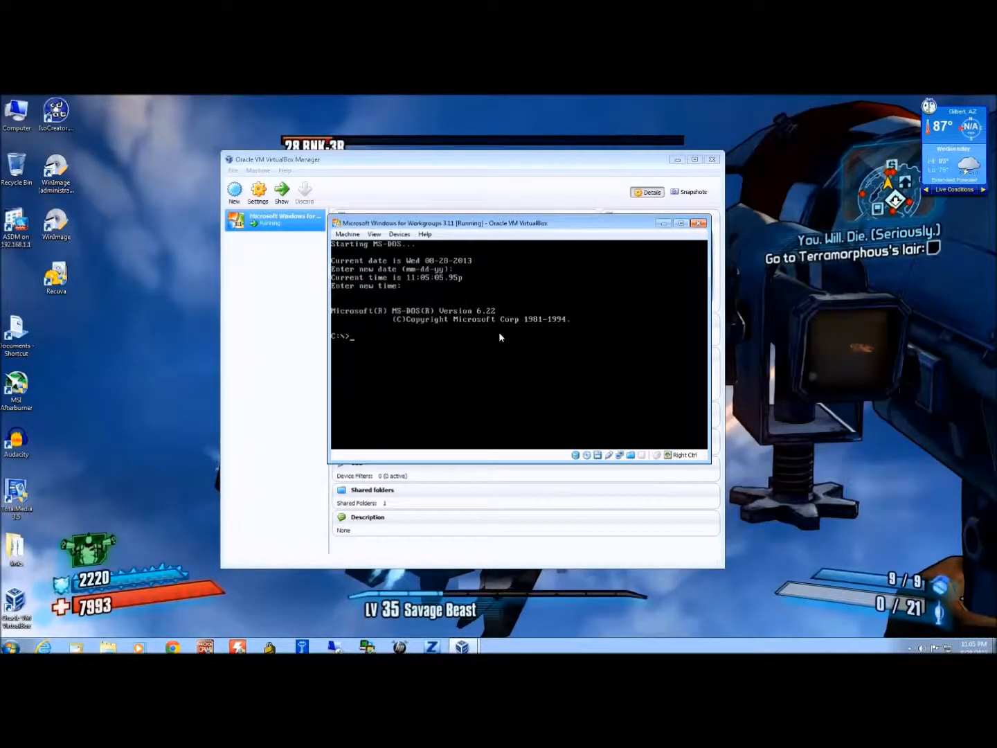